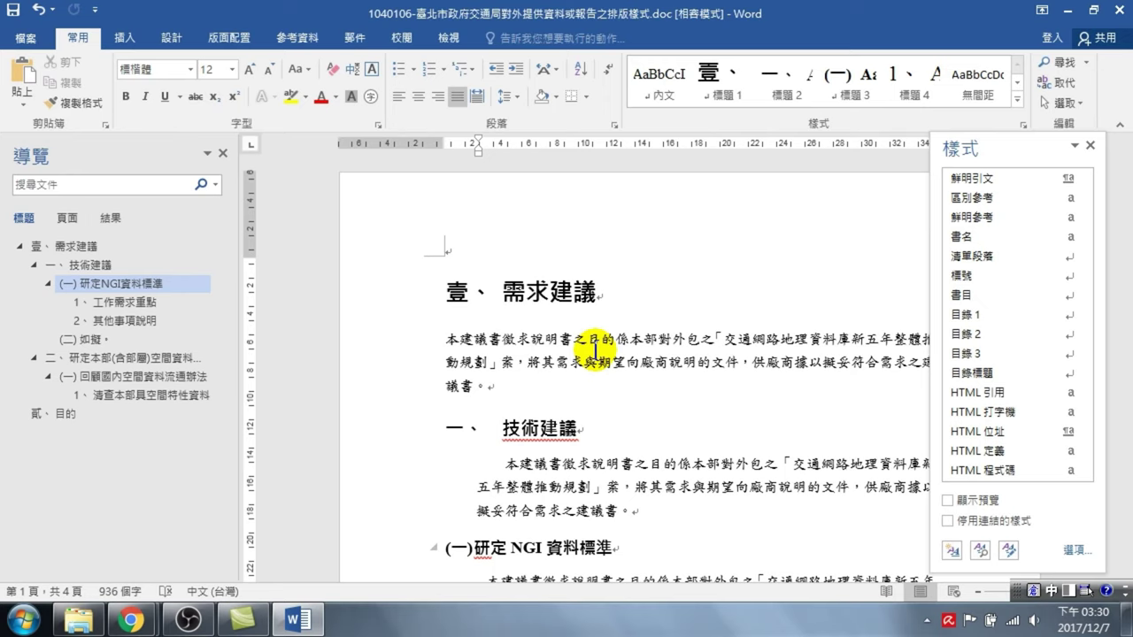
- Close the Styles pane beside the sample report and create the new blank document 文件2
click(535, 423)
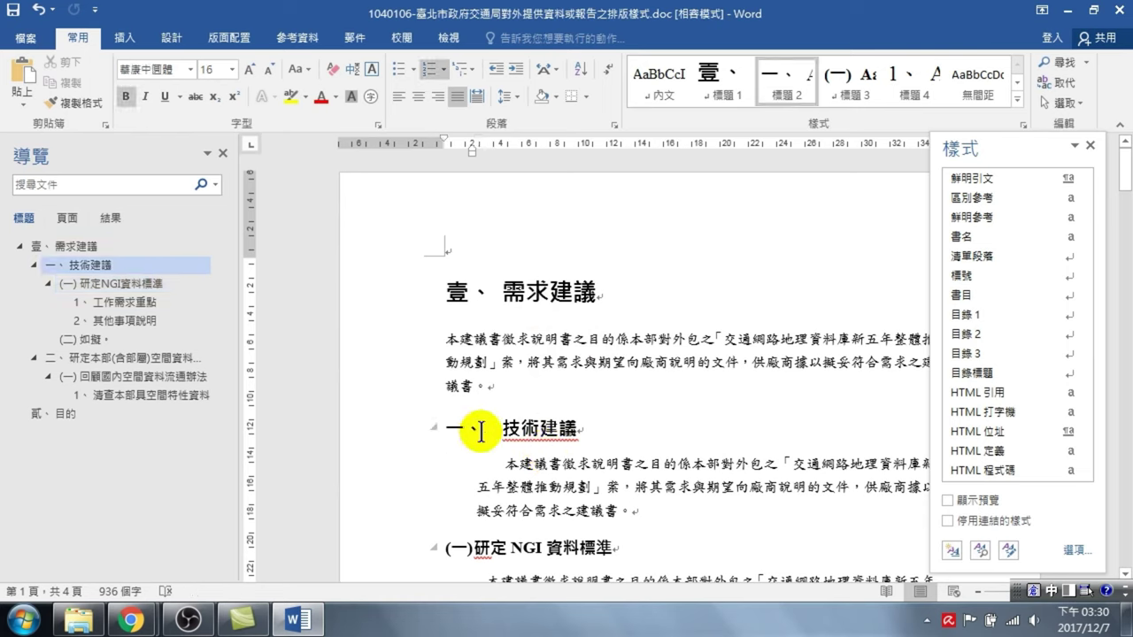
click(413, 441)
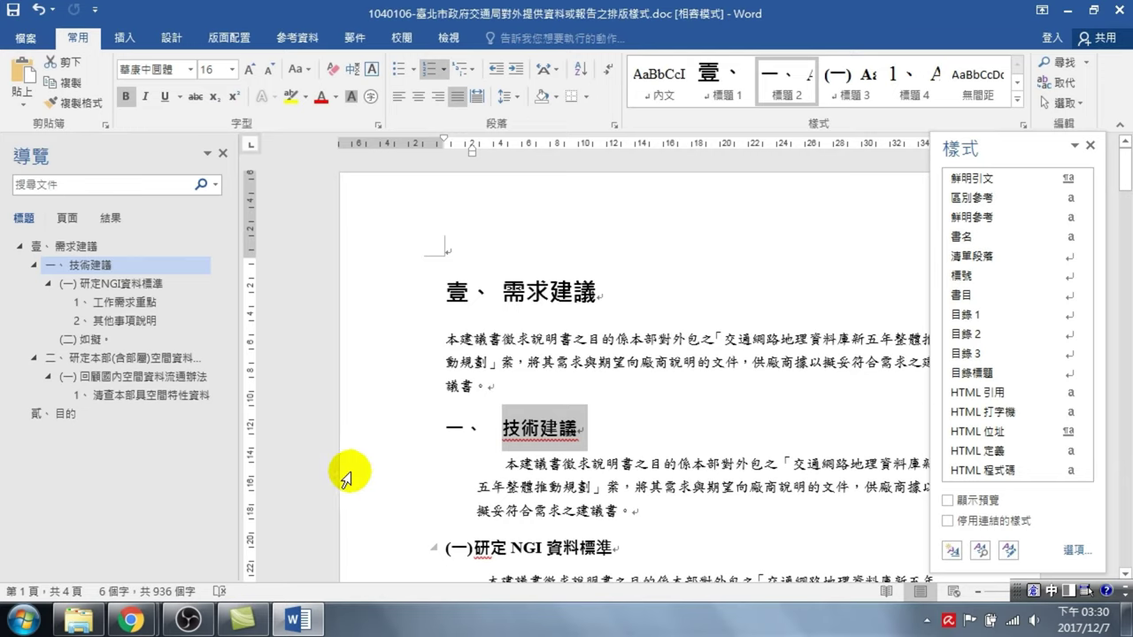
click(345, 476)
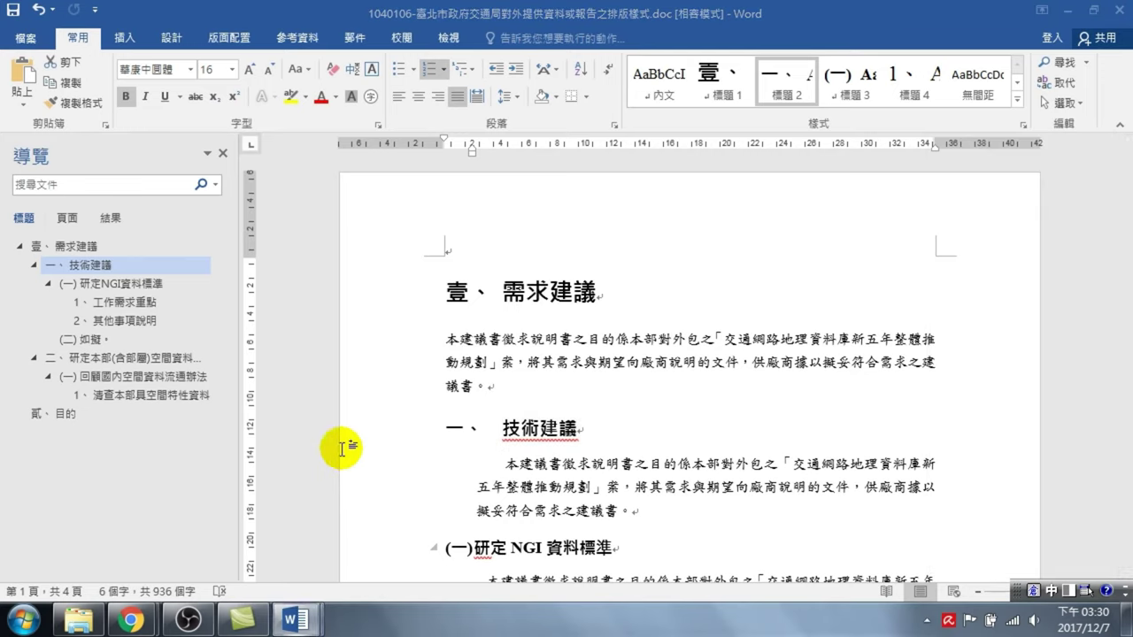
click(577, 371)
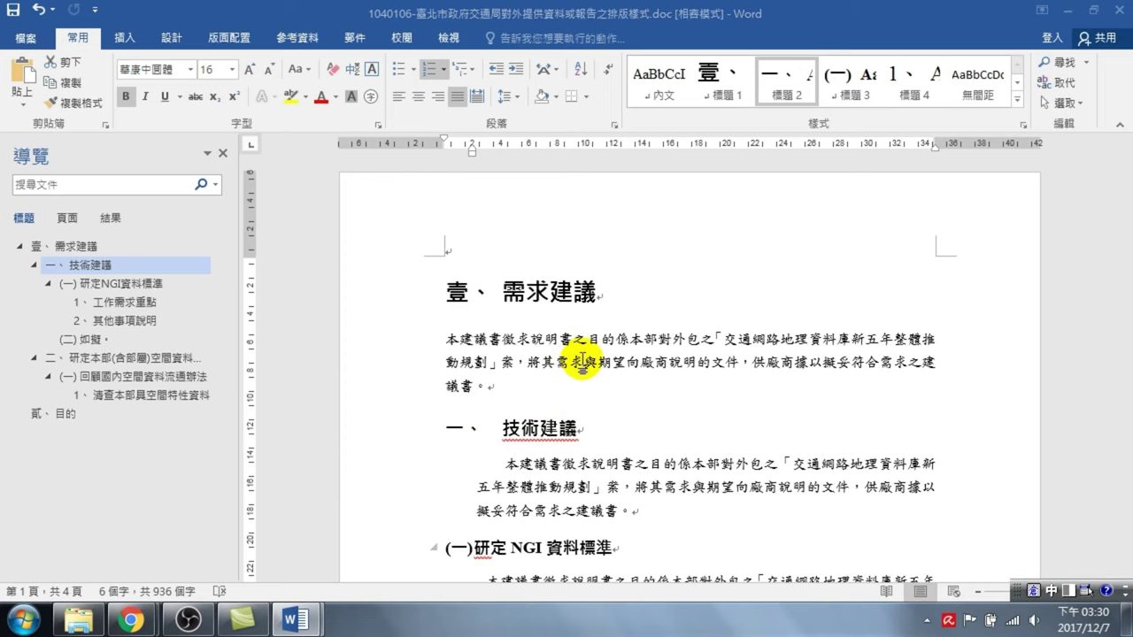
click(581, 361)
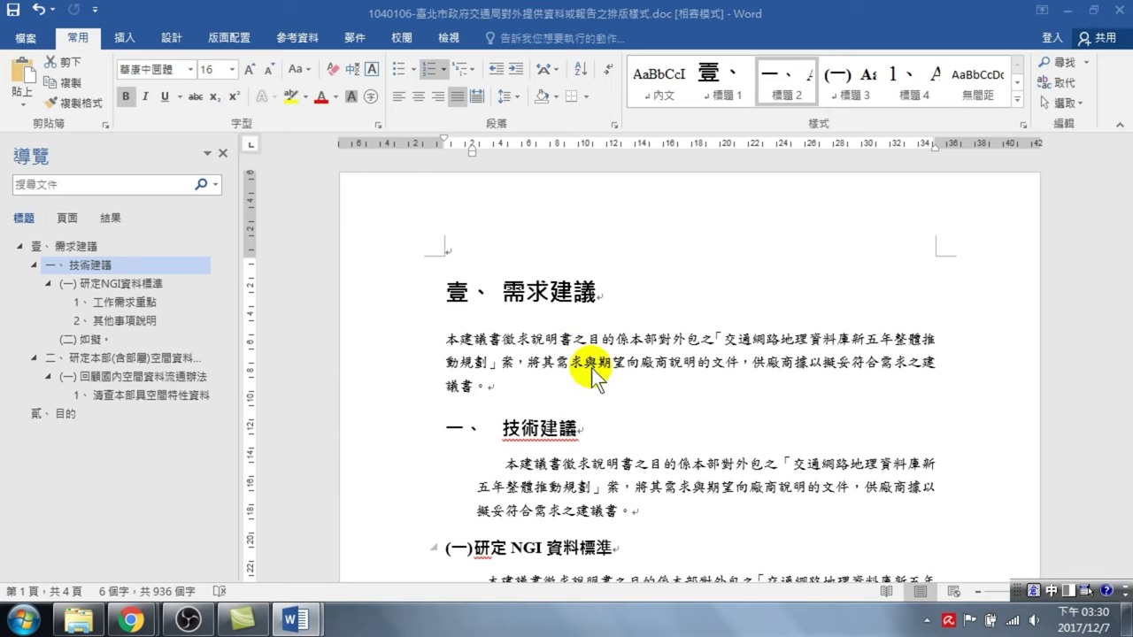
key(ctrl+n)
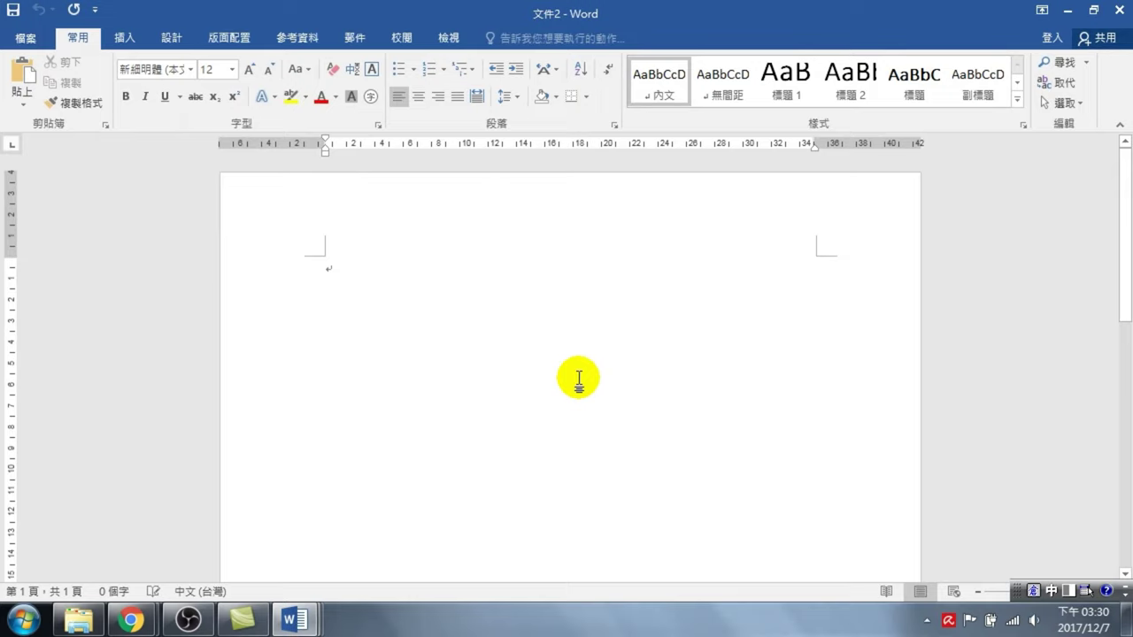
- Type 主旨 and 說明 on separate lines with the Chinese IME, leaving two empty paragraphs below
key(ctrl+shift)
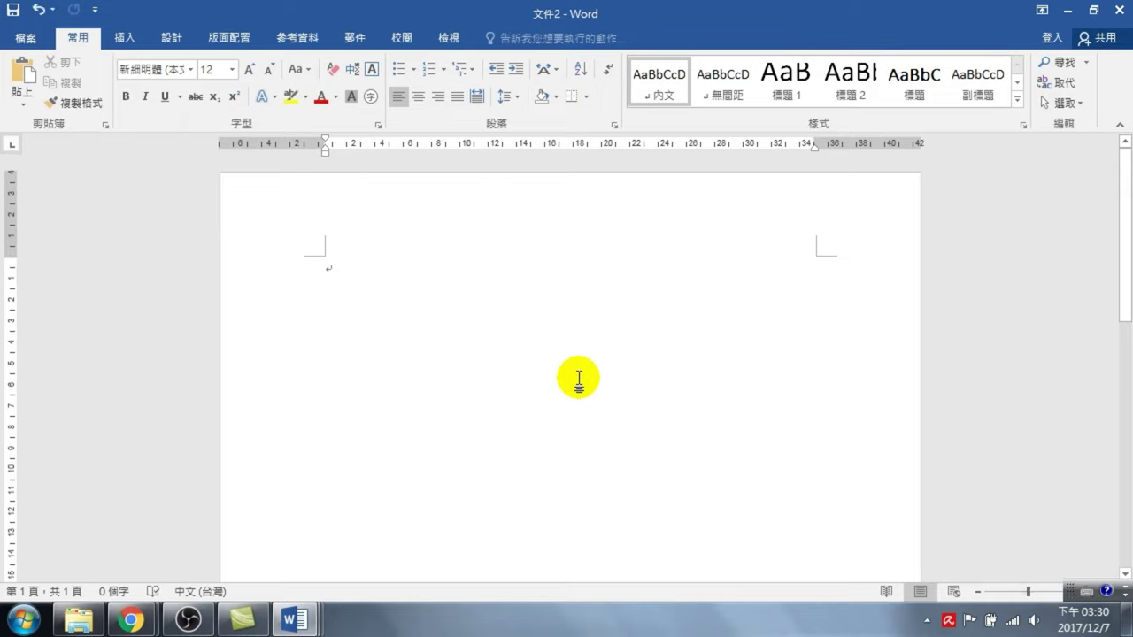
key(ctrl+shift)
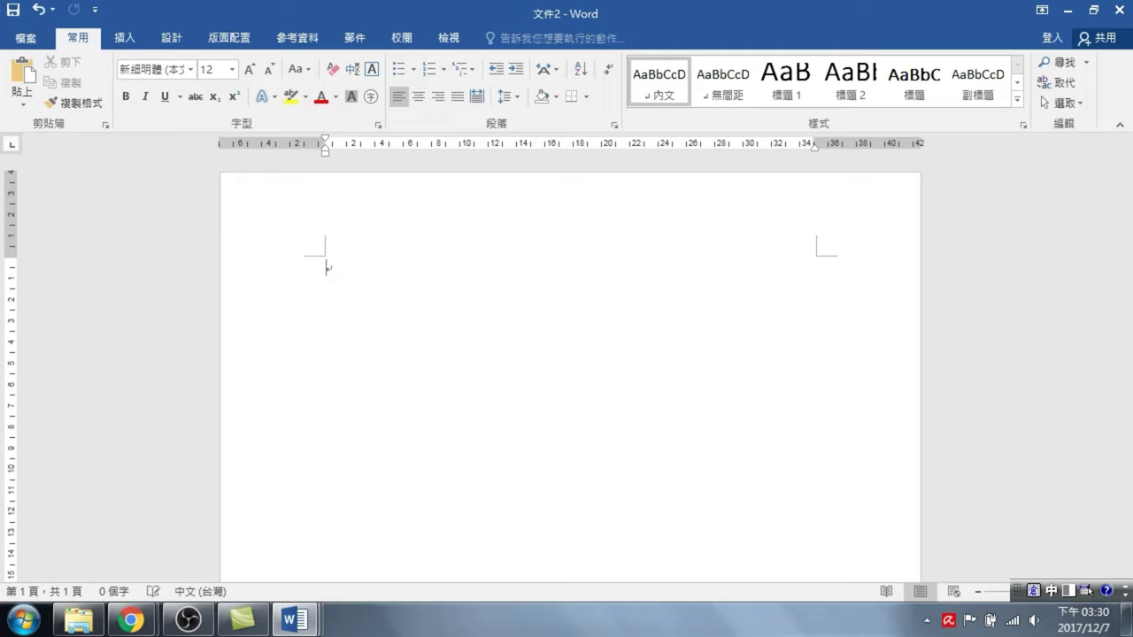
text(主旨)
key(Return)
key(Return)
key(Return)
text(yrcruab)
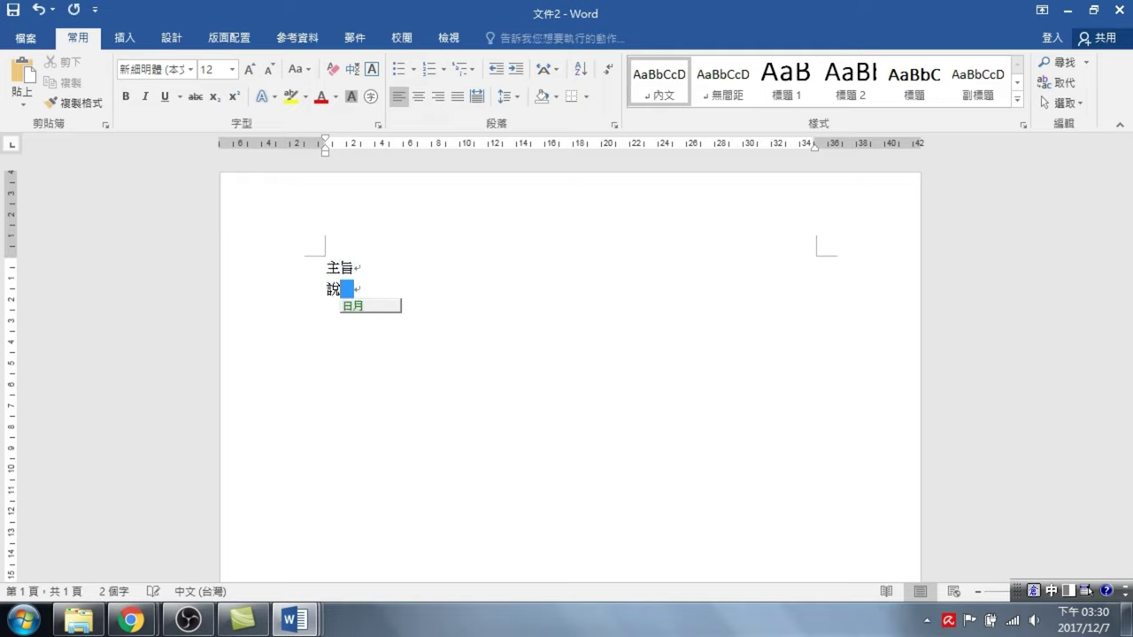
key(space)
key(Return)
key(Return)
key(Return)
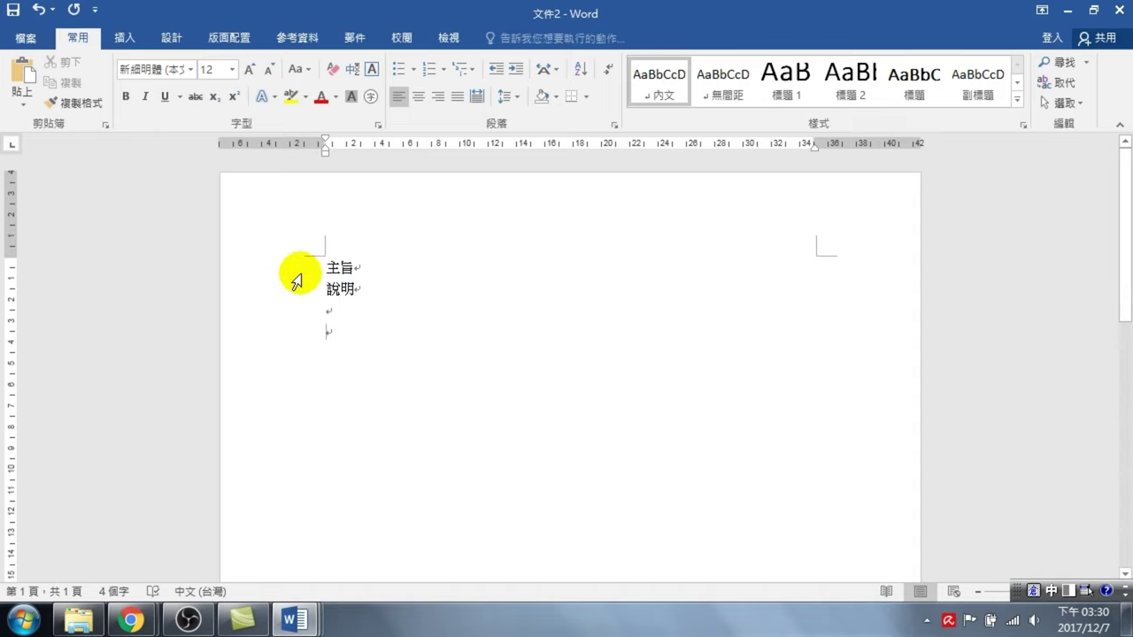
click(288, 270)
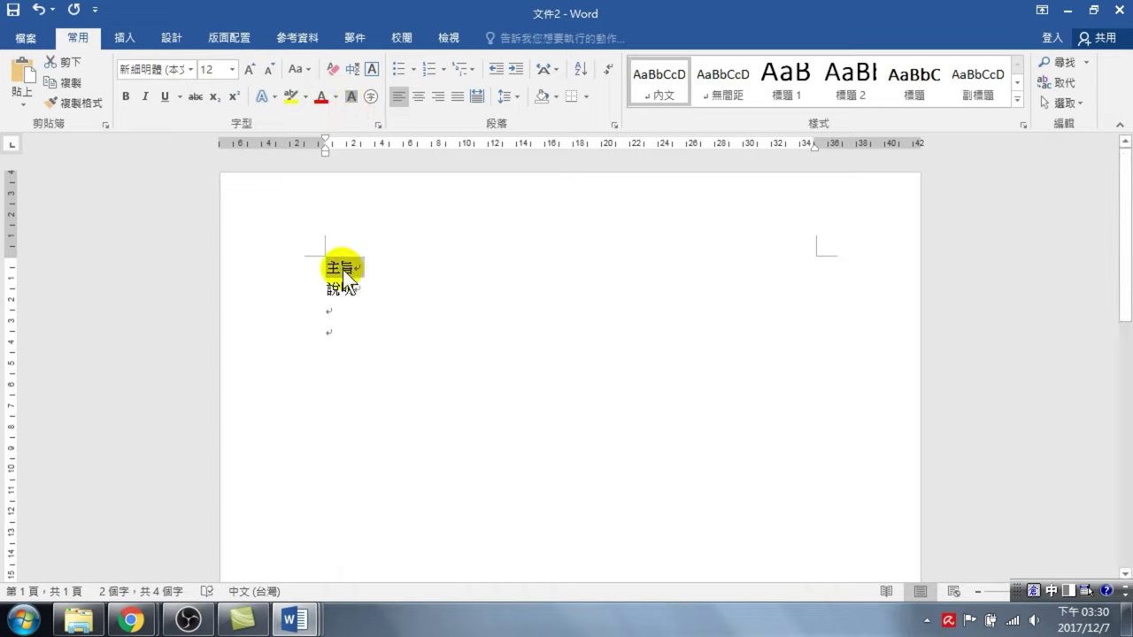
- Apply the 標題 1 style to 主旨 and the 標題 2 style to 說明
mouse_move(342, 265)
mouse_down()
mouse_move(340, 281)
mouse_move(343, 272)
mouse_up()
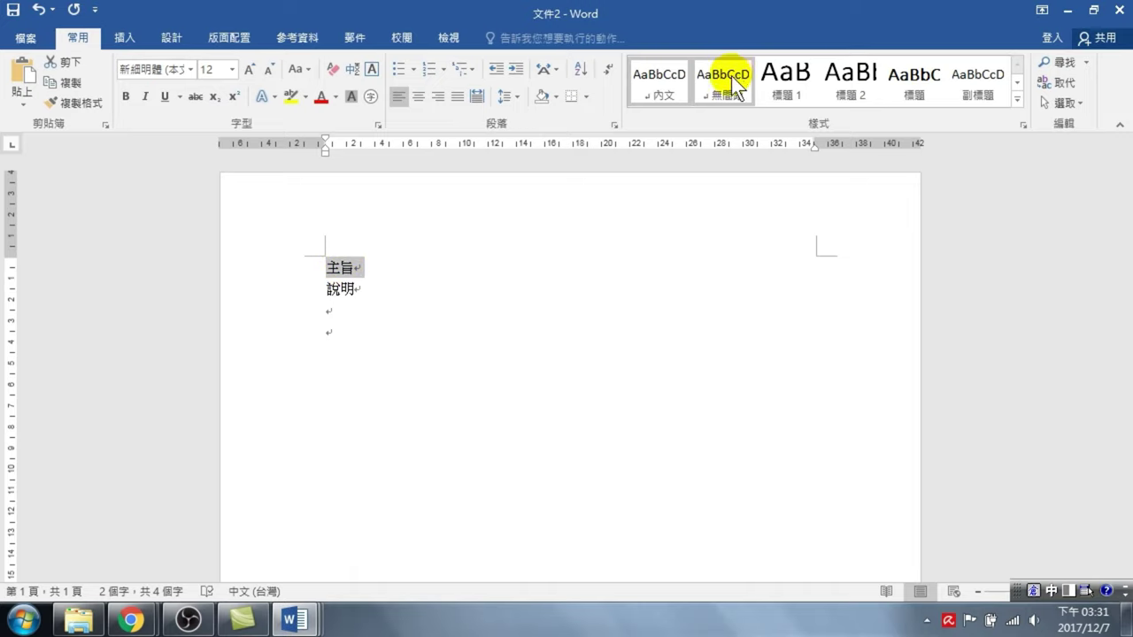
click(784, 74)
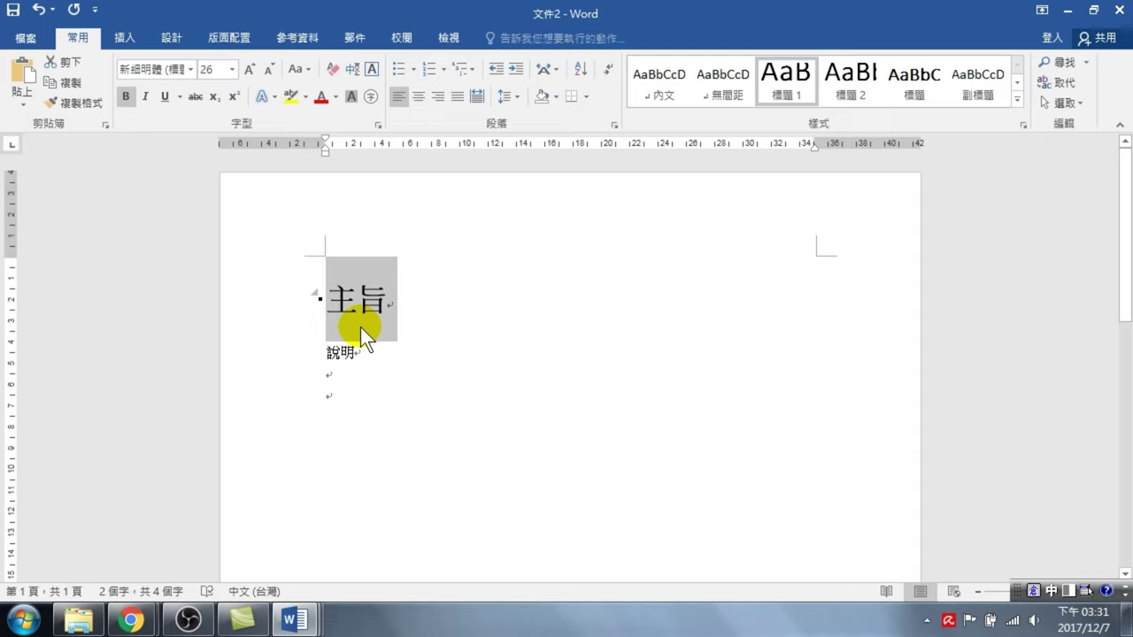
click(299, 357)
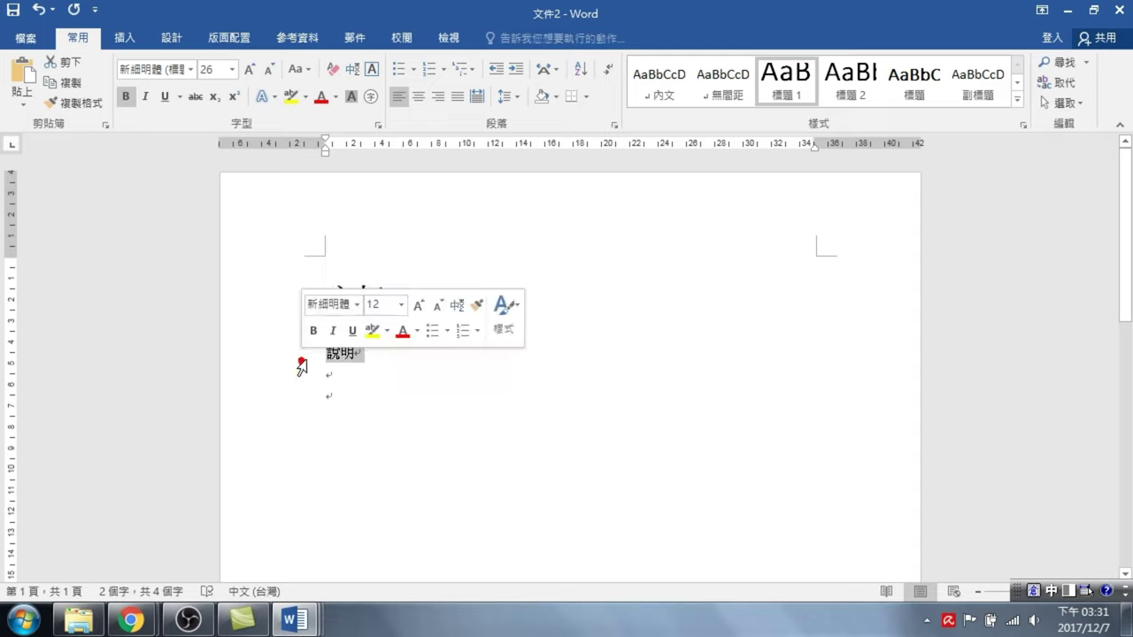
click(838, 81)
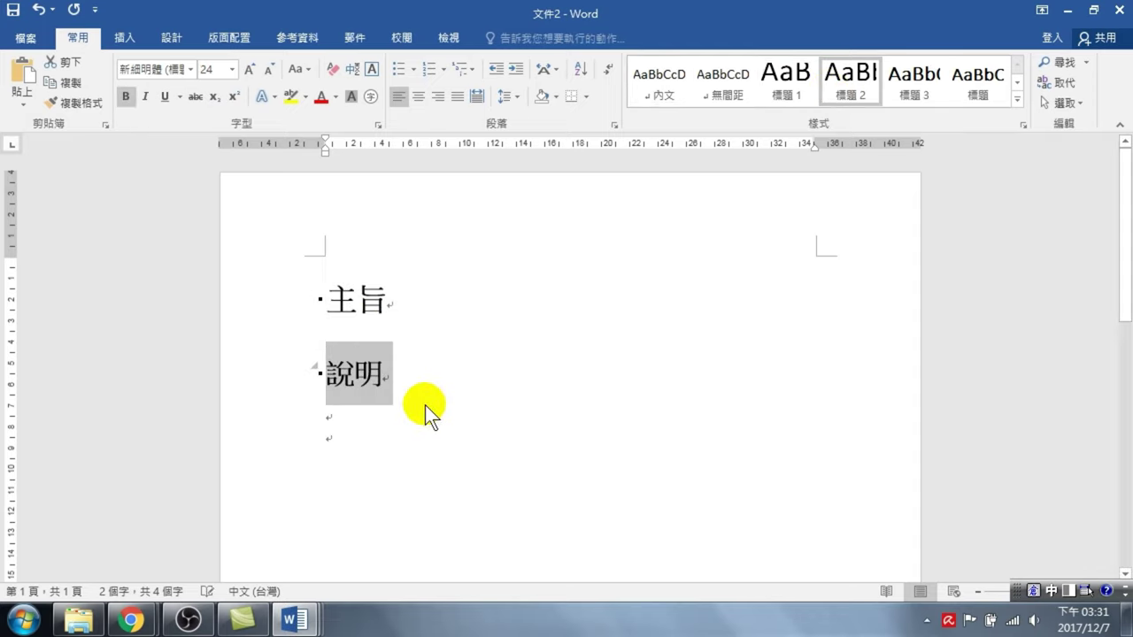
- Change 說明 to the smaller 標題 3 heading style (18 pt)
drag(272, 307, 274, 372)
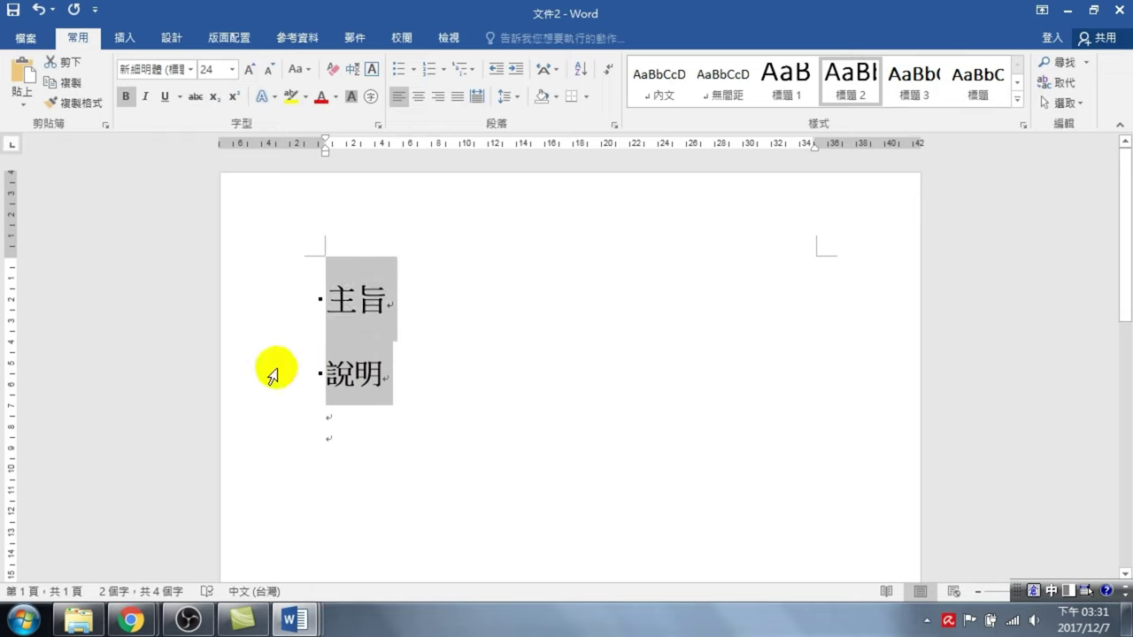
click(546, 375)
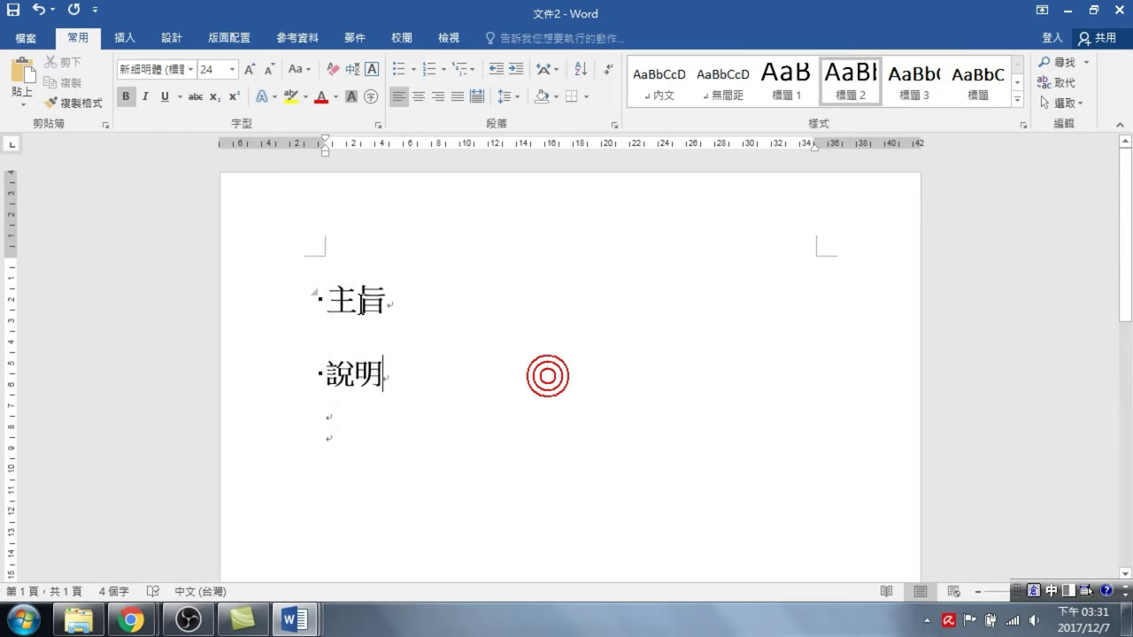
click(282, 315)
click(285, 372)
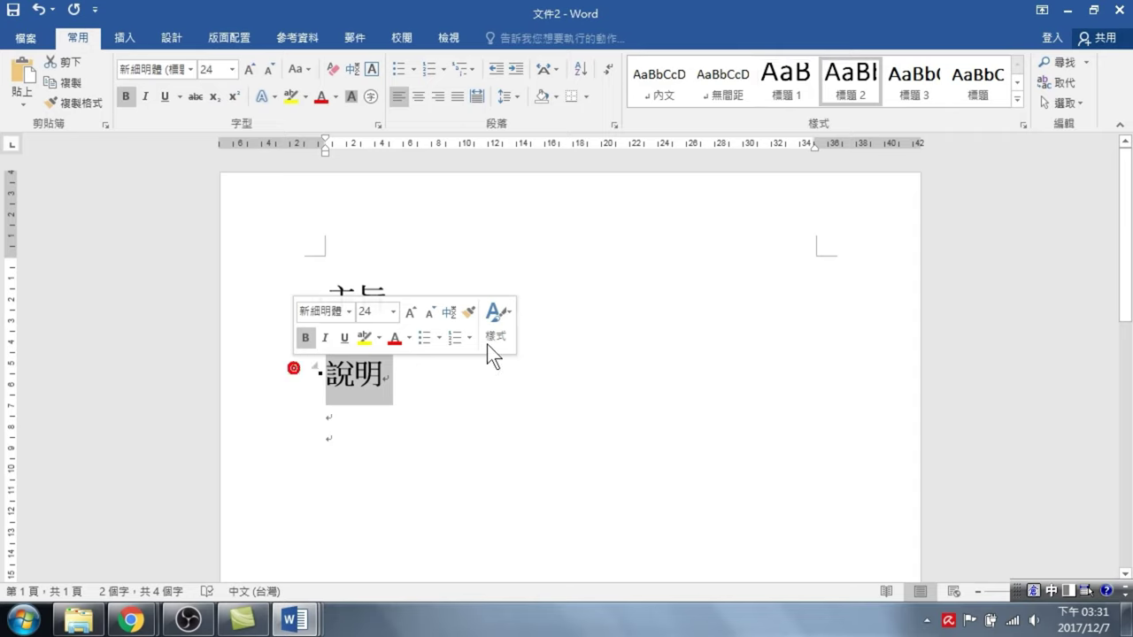
click(921, 77)
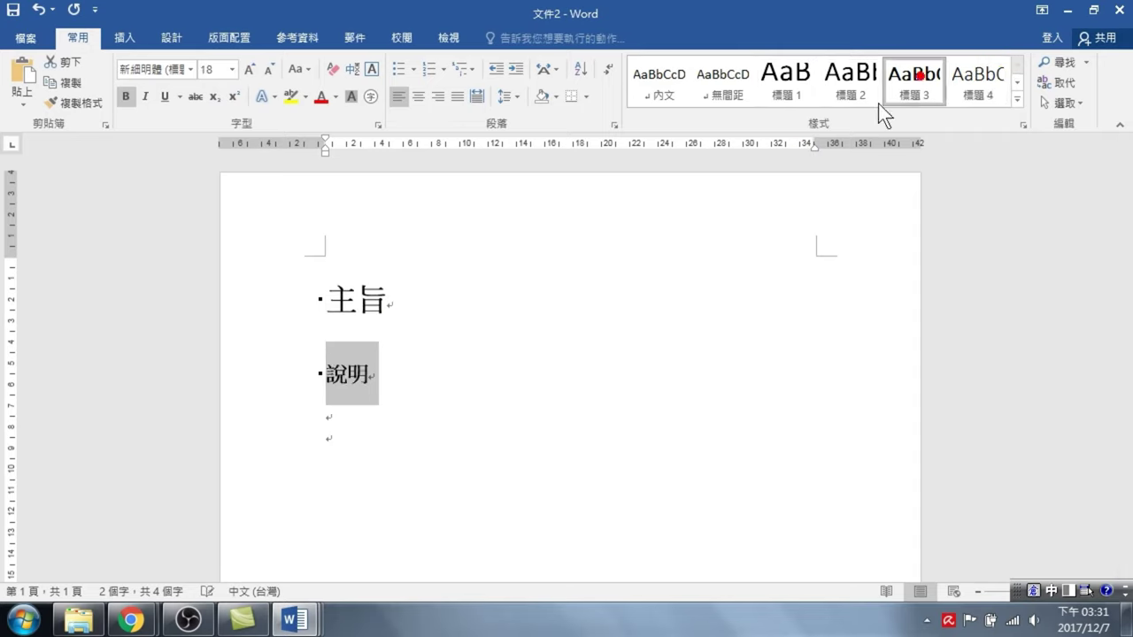
drag(278, 295, 278, 366)
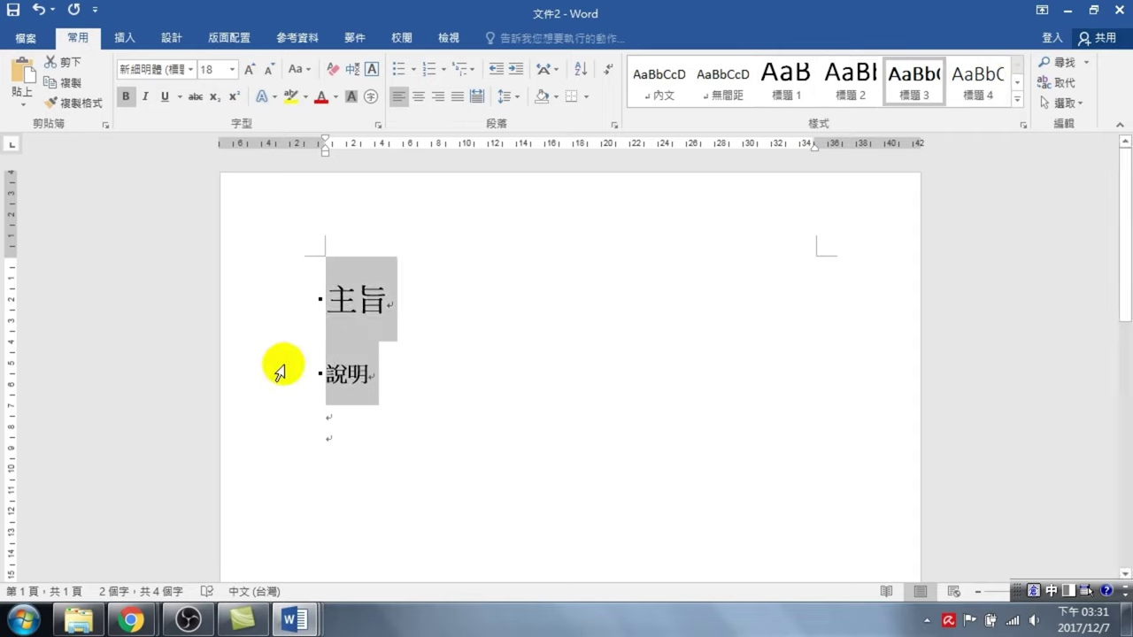
click(486, 381)
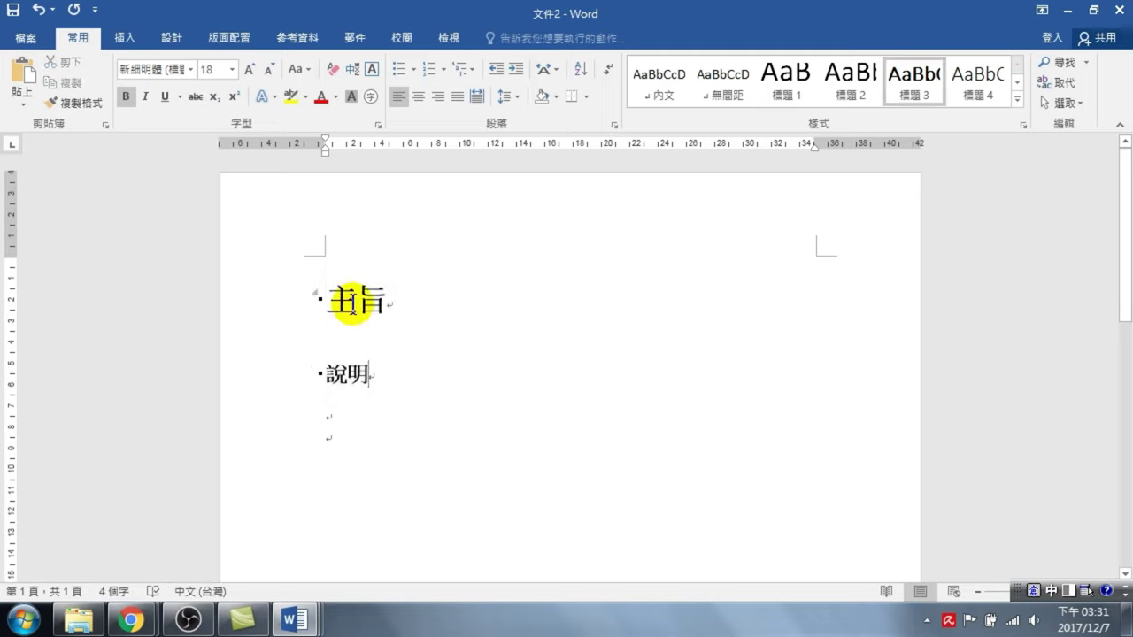
click(349, 297)
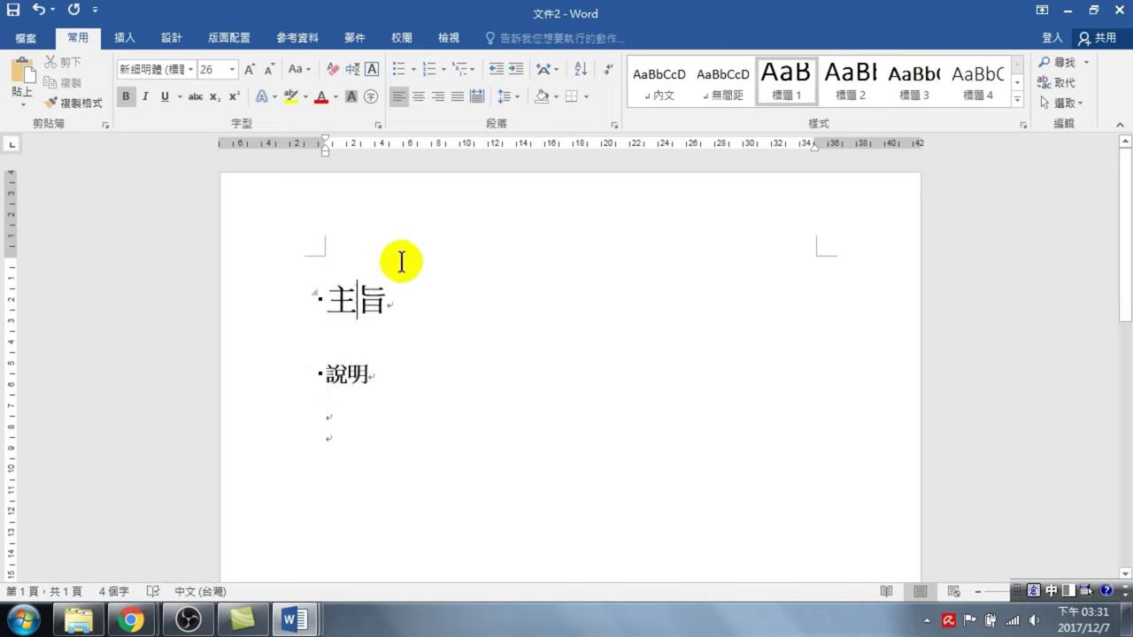
right_click(789, 76)
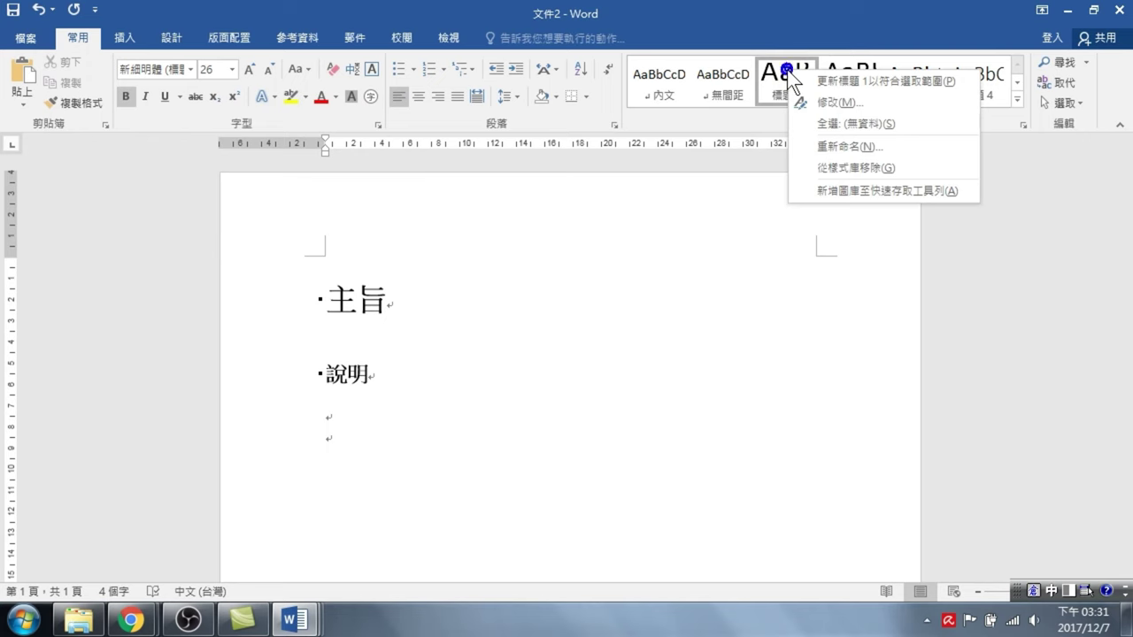
click(832, 103)
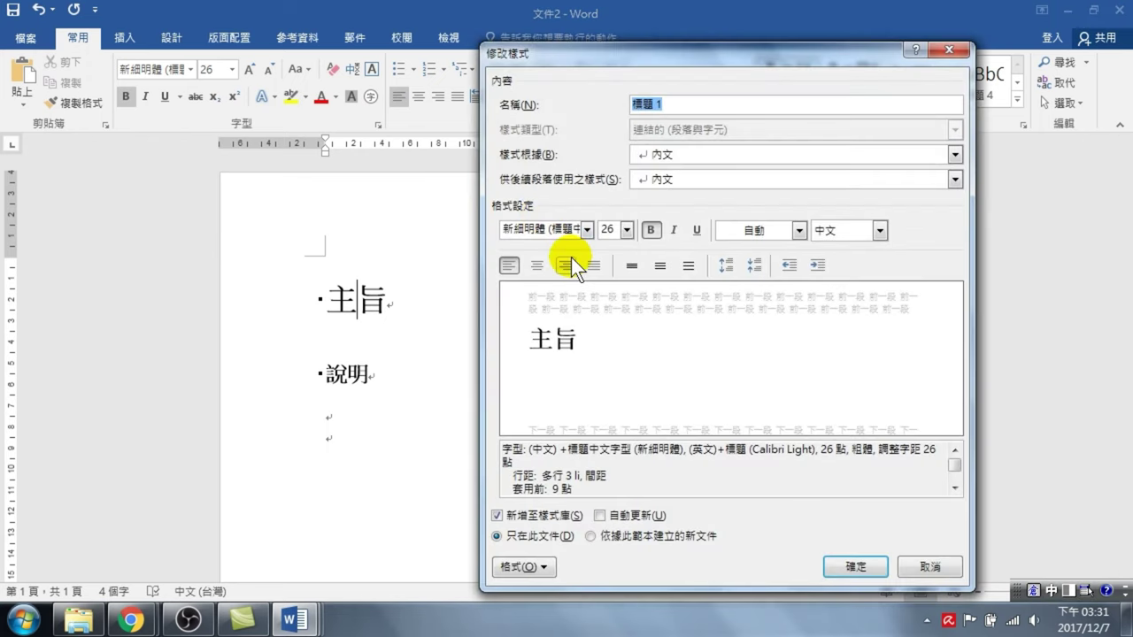
click(513, 565)
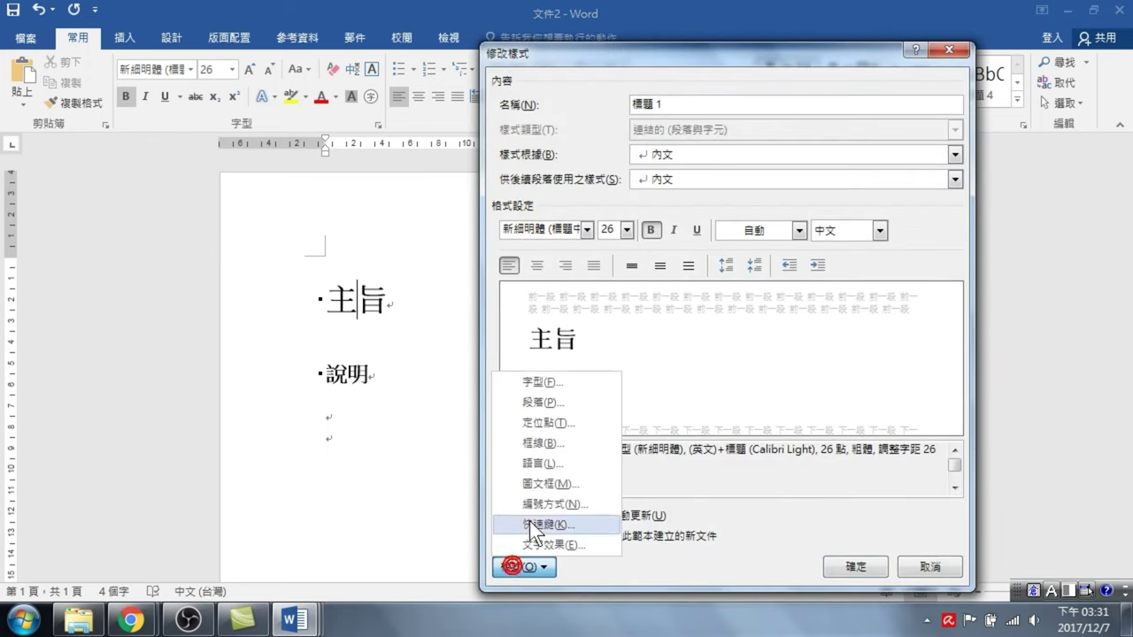
click(546, 401)
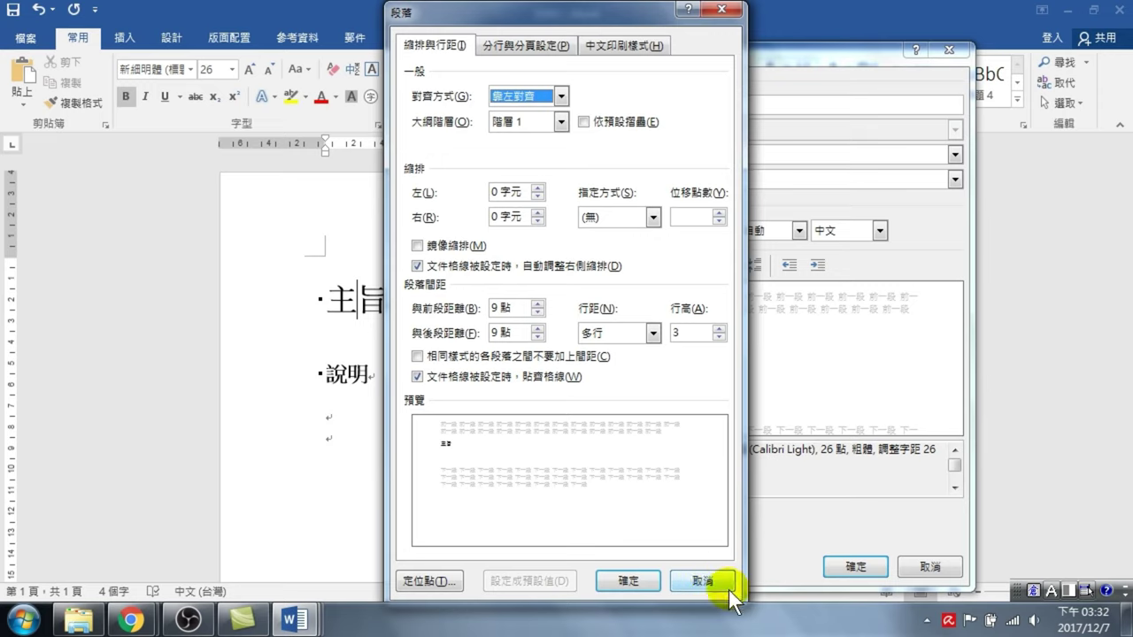
click(706, 580)
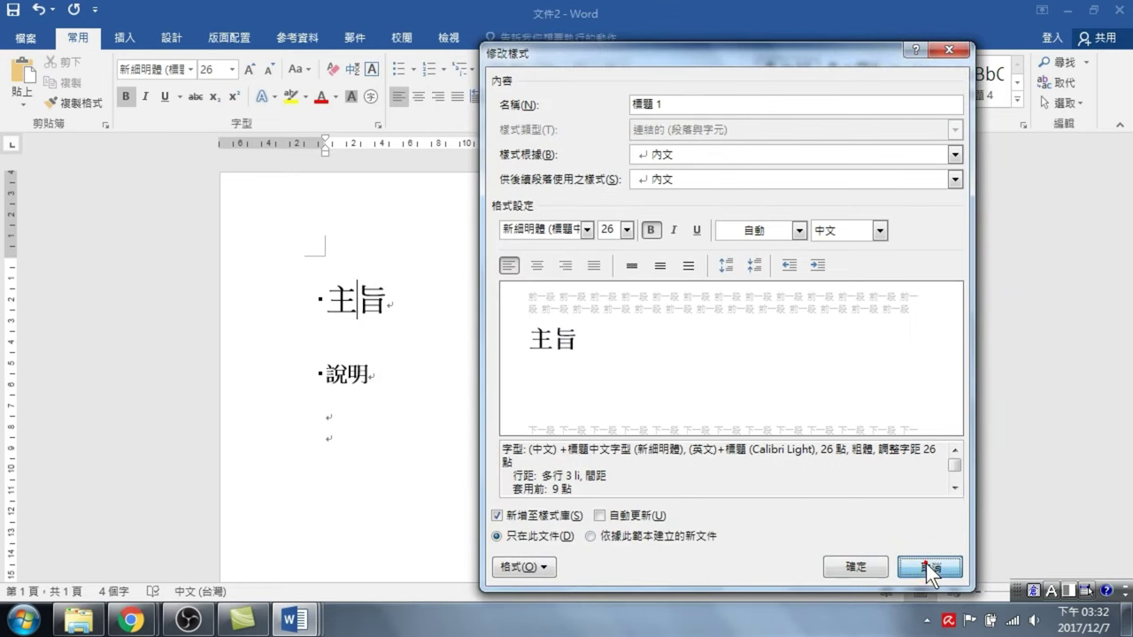
click(926, 563)
click(280, 371)
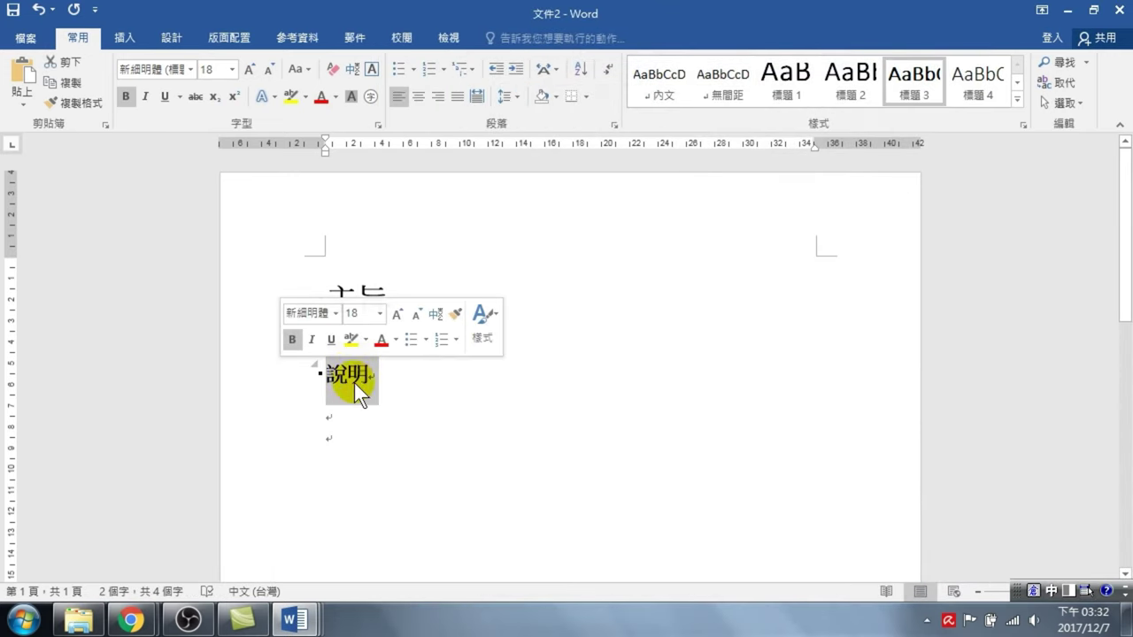
- Apply 標題 2 to 說明 and open the 標題 2 style's modify settings
click(851, 76)
right_click(853, 81)
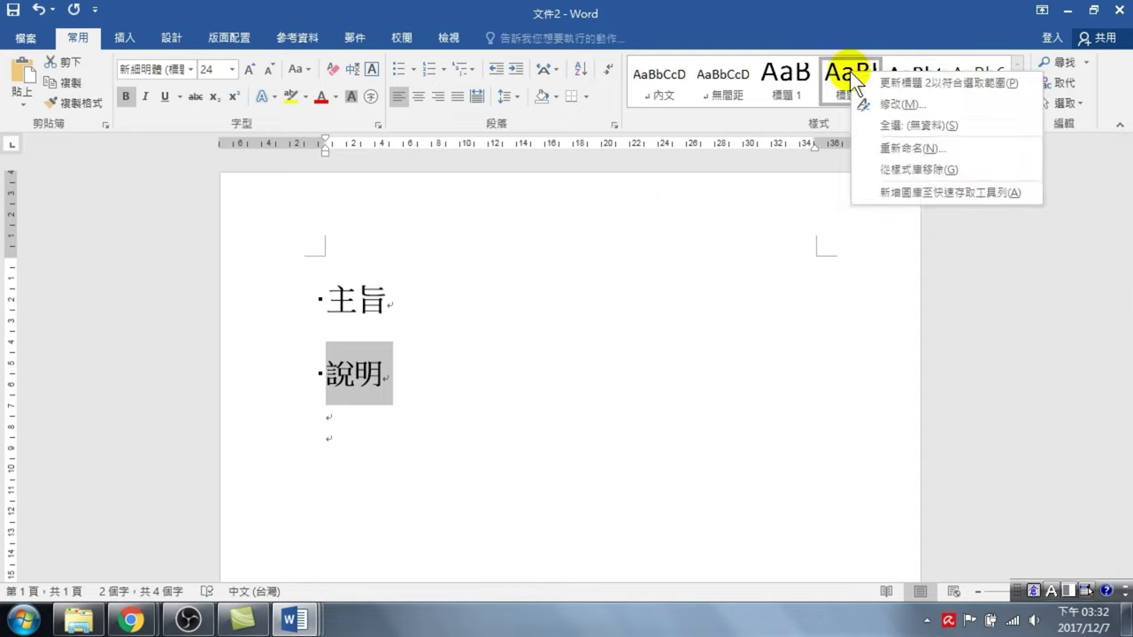
click(894, 101)
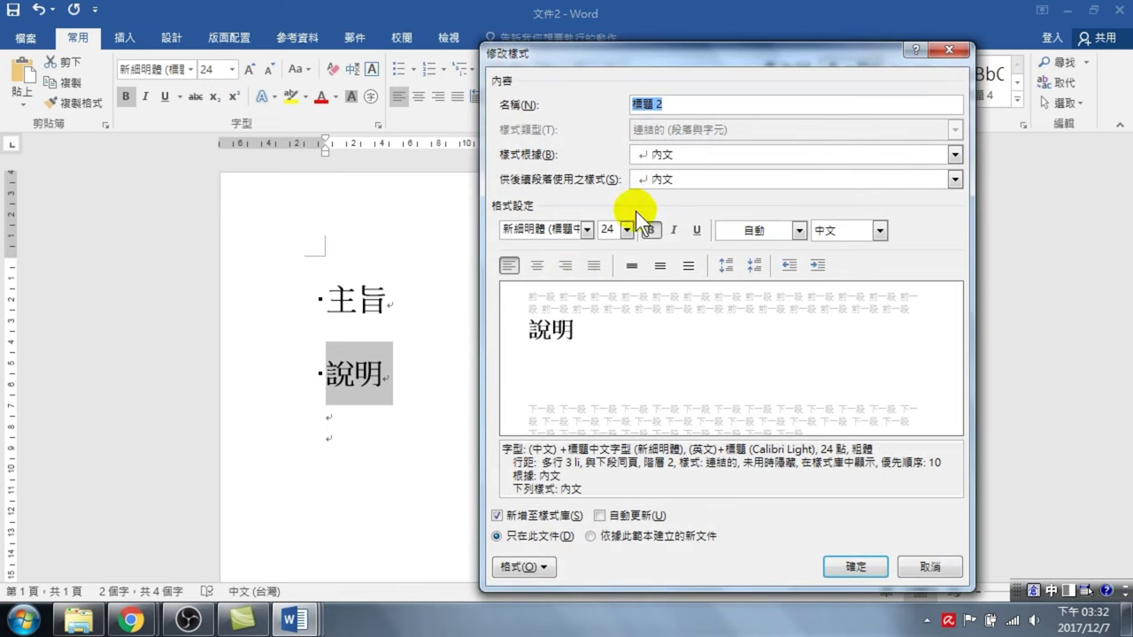
- Review the 標題 2 paragraph settings, cancel without changes, and show the open Word window previews
click(518, 567)
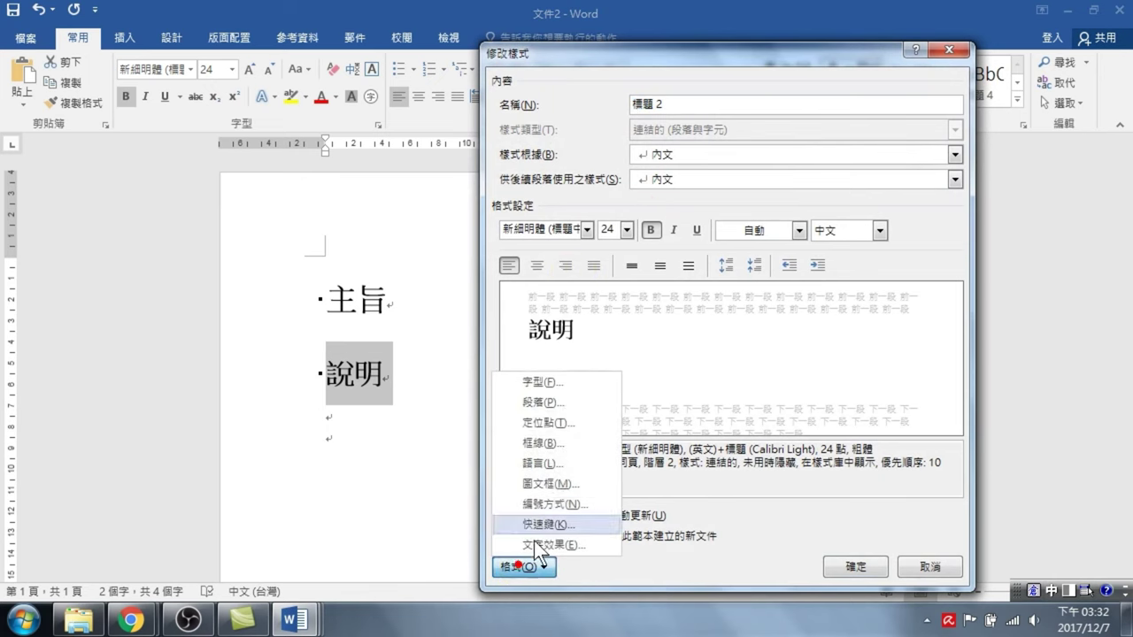
click(552, 403)
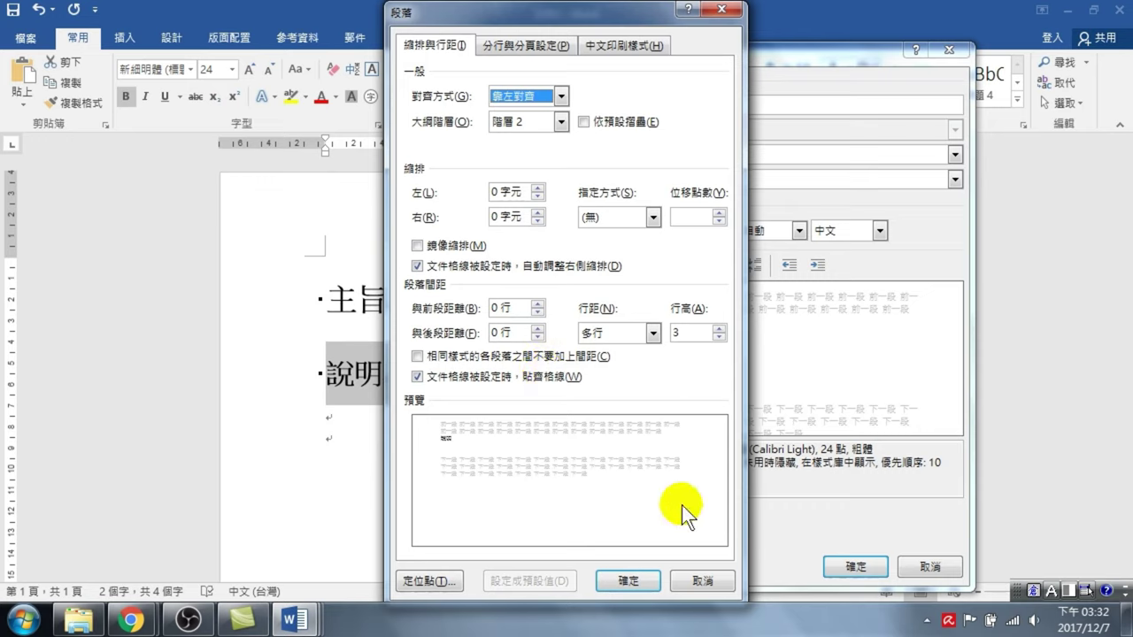
click(694, 576)
click(926, 567)
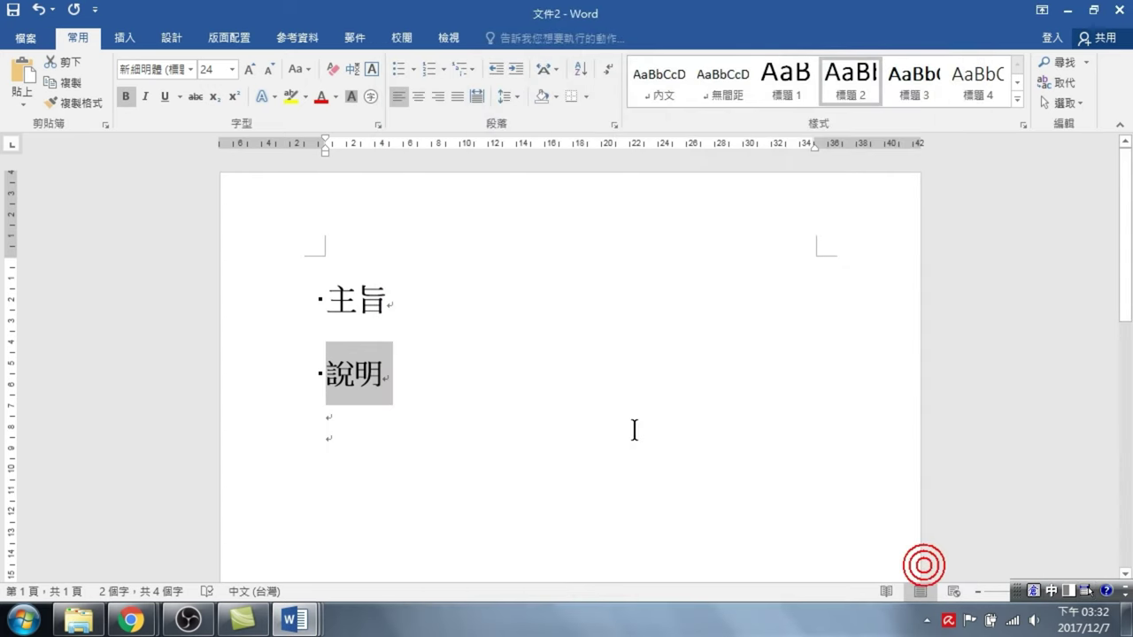
click(292, 619)
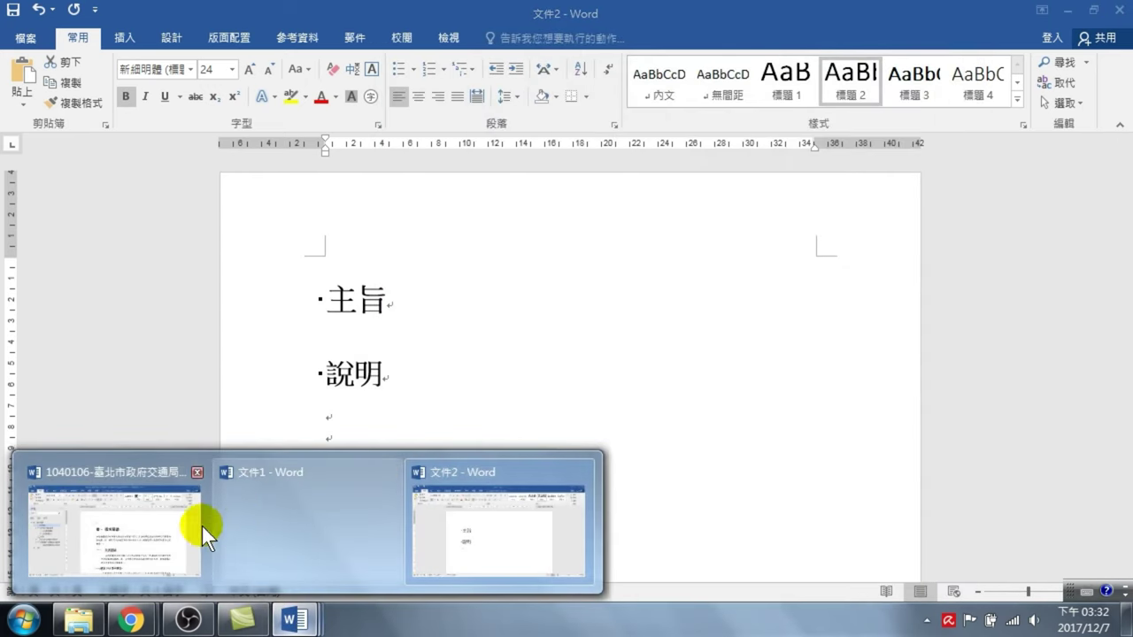
- Switch to the 1040106 report and open the 標題 1 style's paragraph settings from heading 需求建議
click(187, 529)
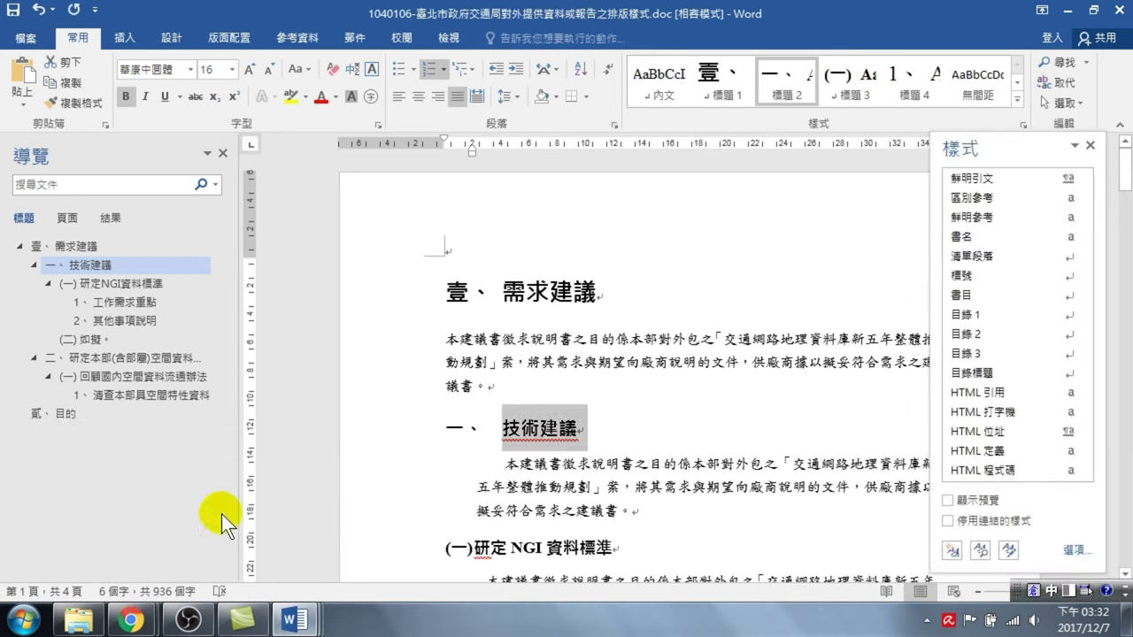
click(405, 287)
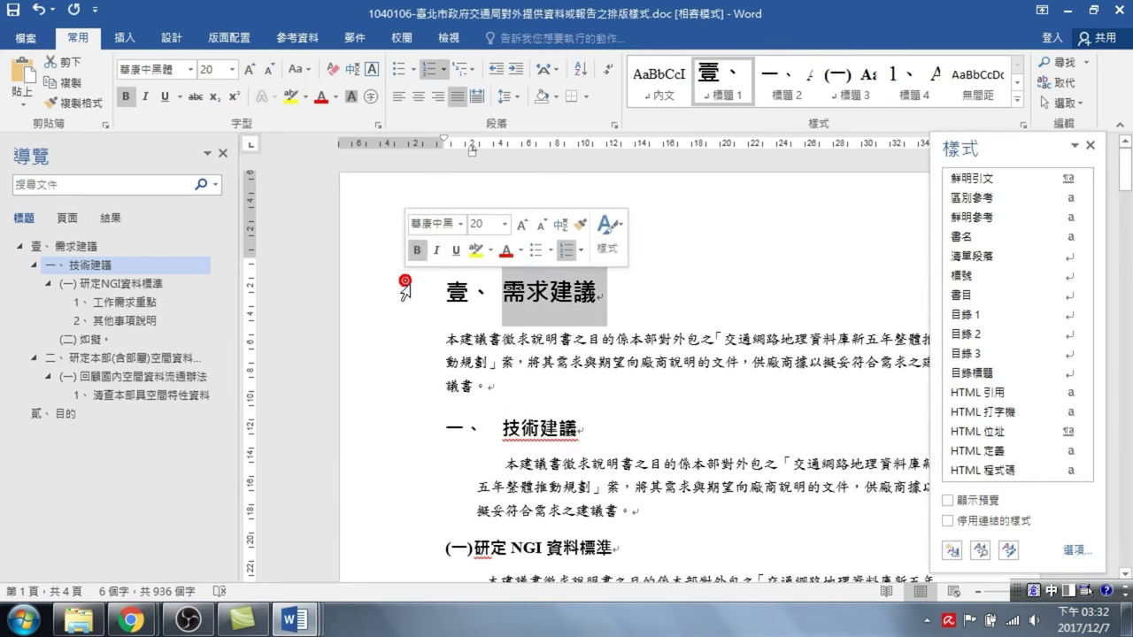
right_click(717, 83)
click(745, 114)
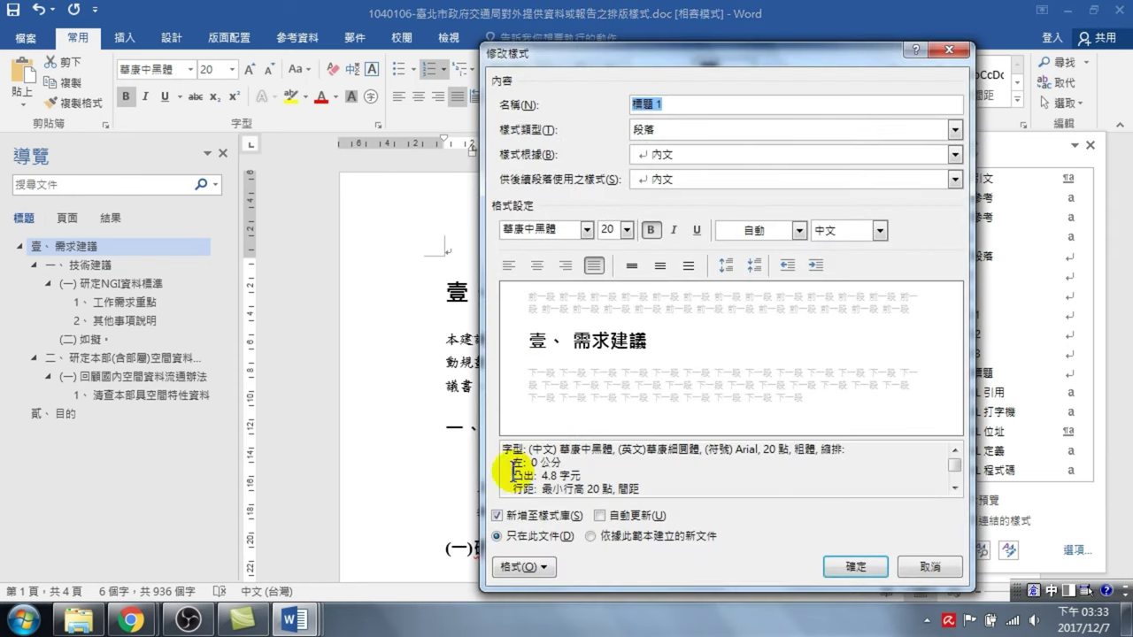
click(516, 567)
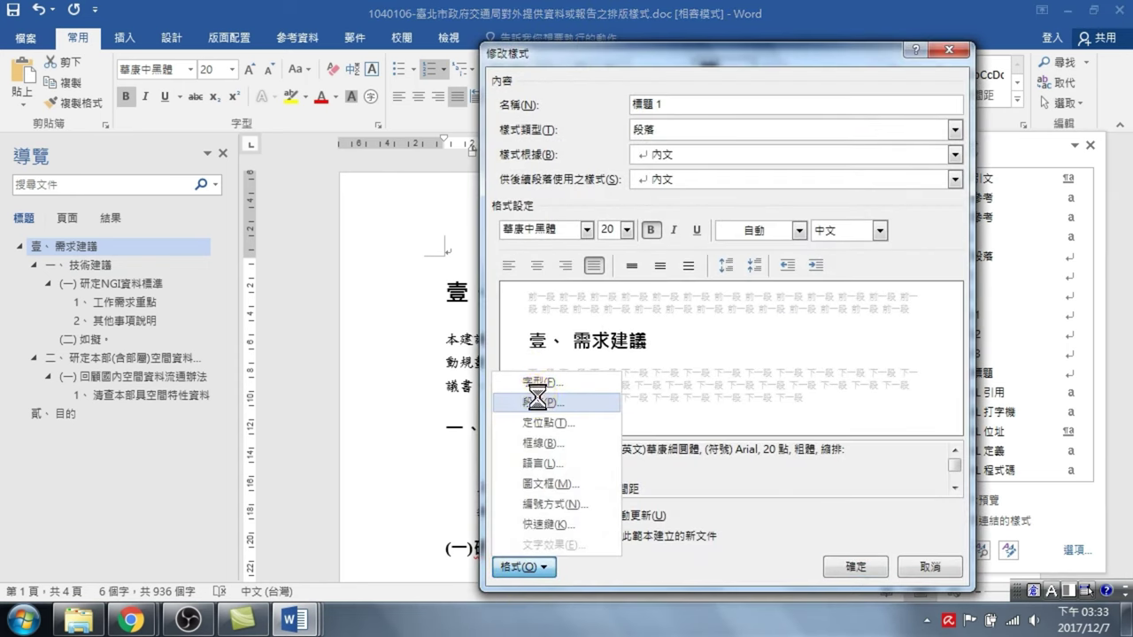
click(507, 403)
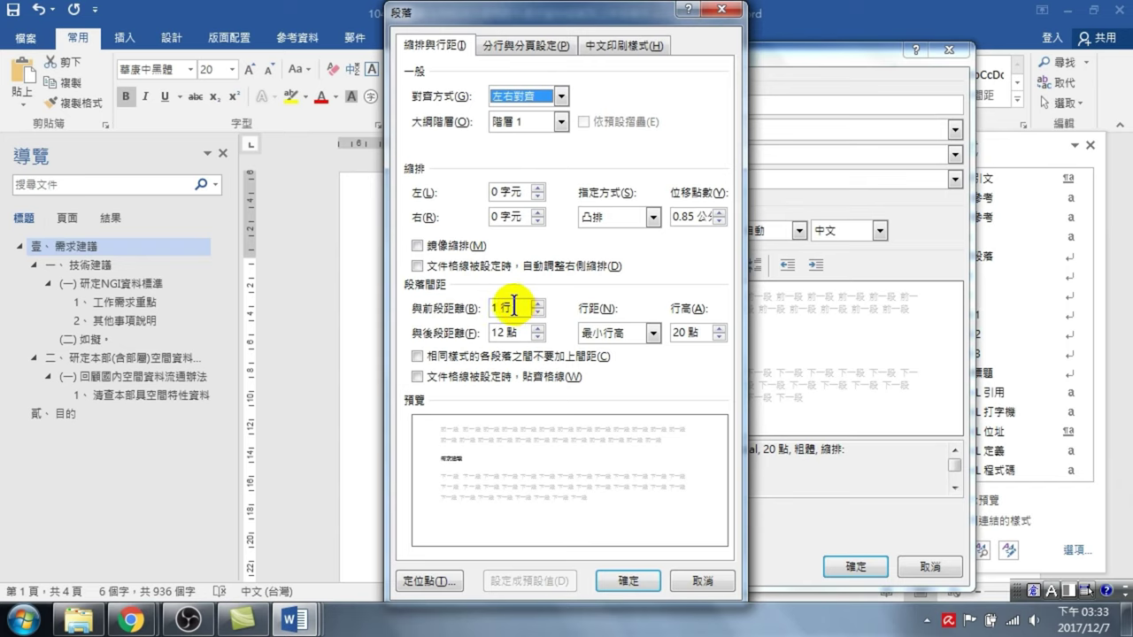
- Change 標題 1's spacing after from 12 點 to 1行 and save the style
drag(503, 307, 485, 307)
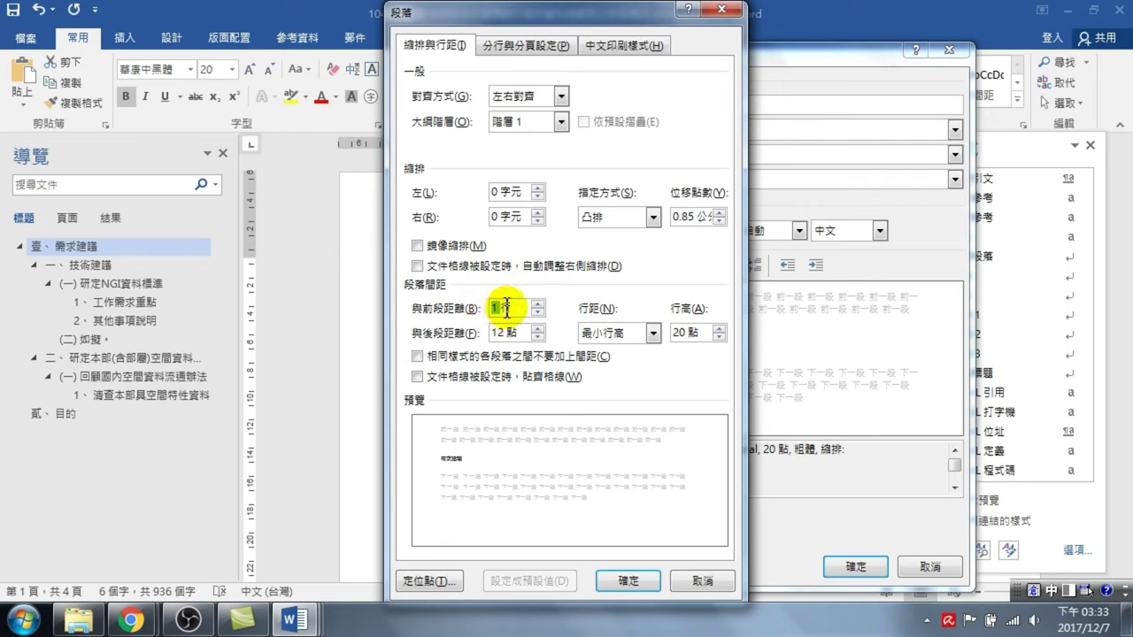
click(505, 308)
drag(523, 331, 488, 330)
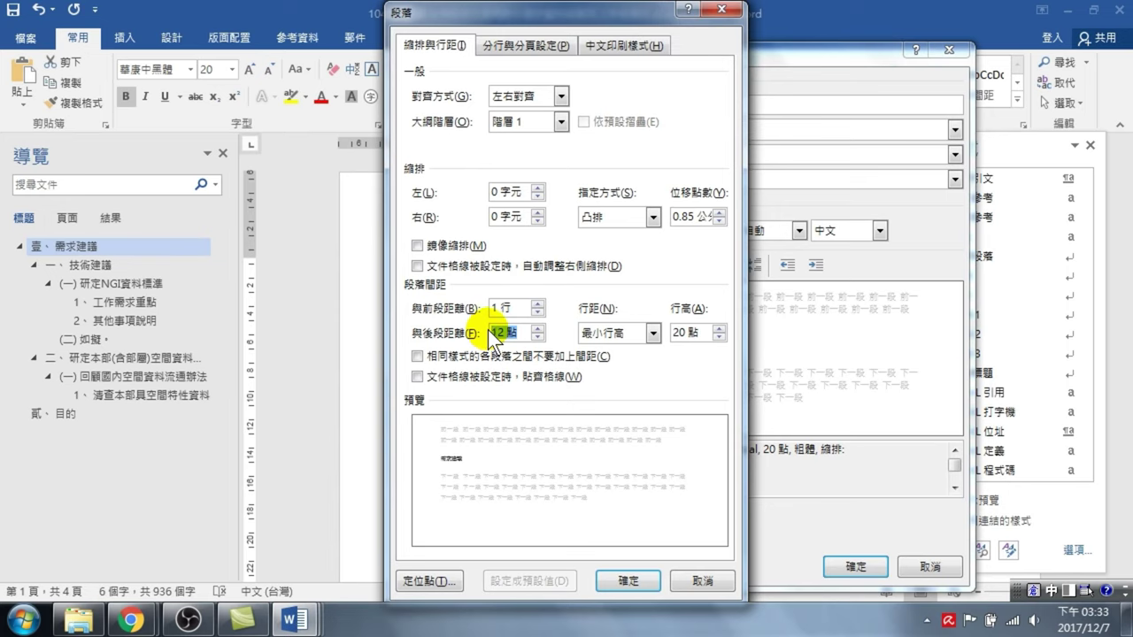
double_click(501, 332)
drag(520, 331, 456, 325)
text(1)
text(行)
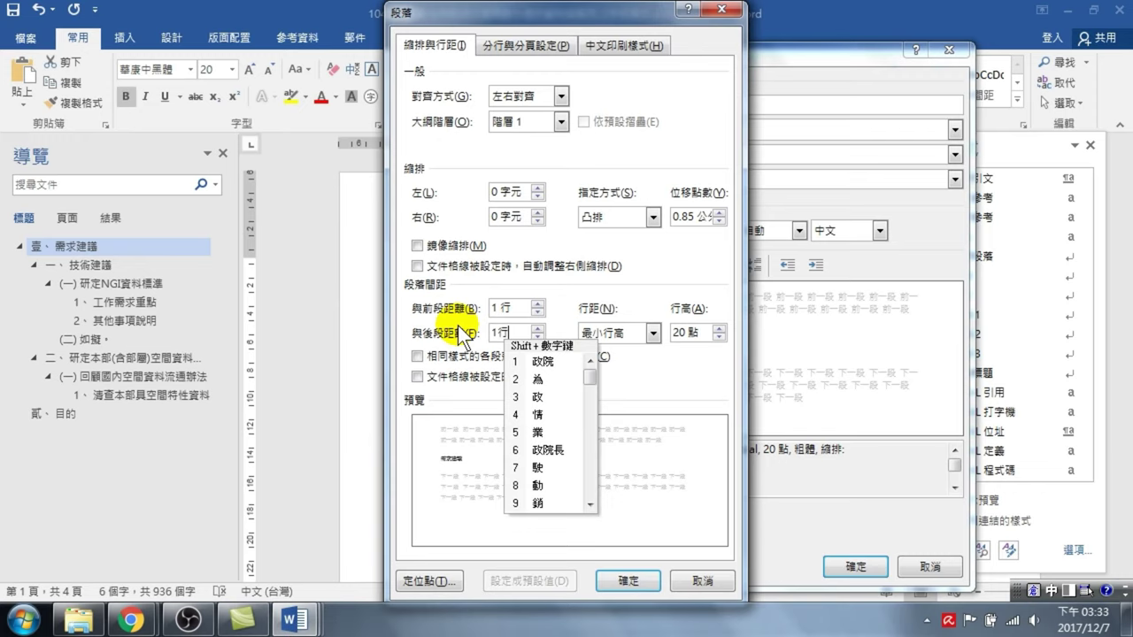
click(627, 380)
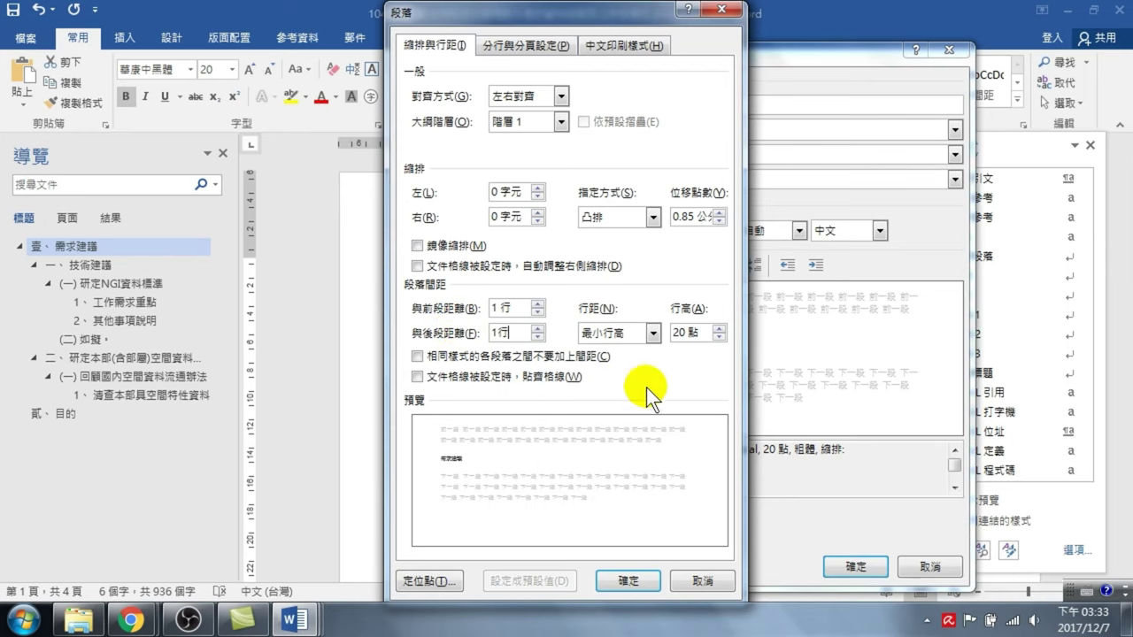
click(628, 582)
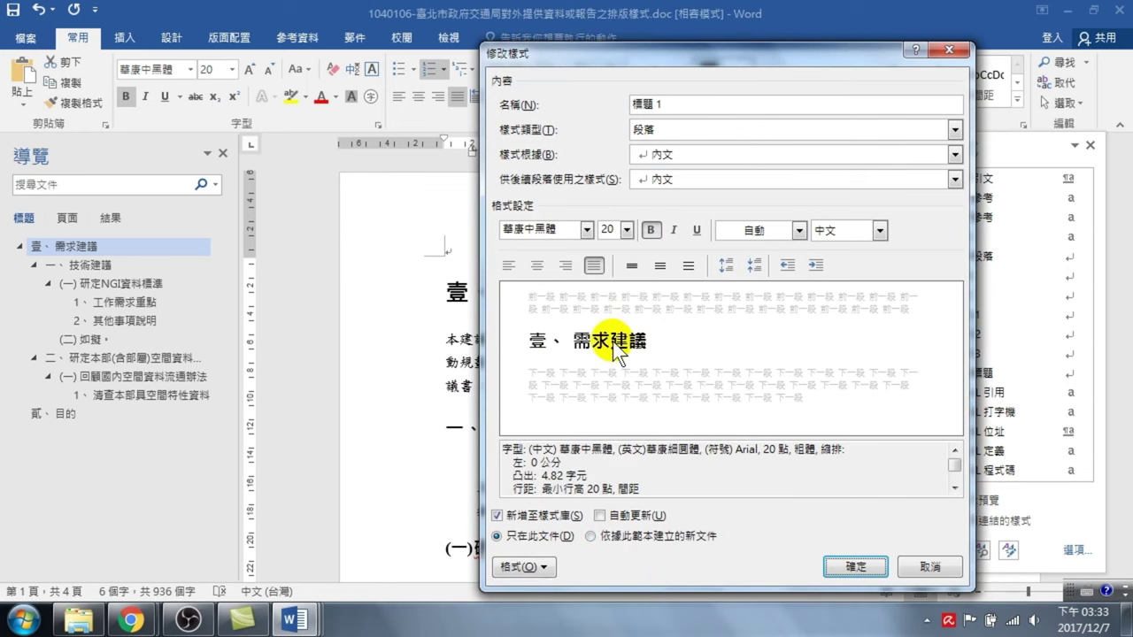
click(855, 567)
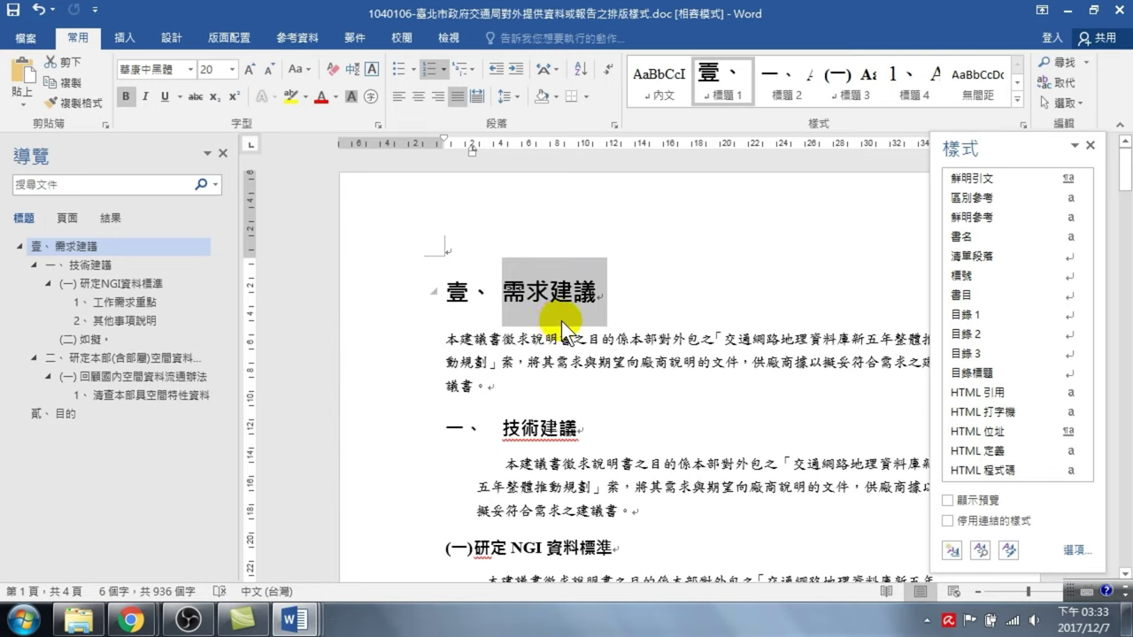
click(406, 427)
right_click(776, 73)
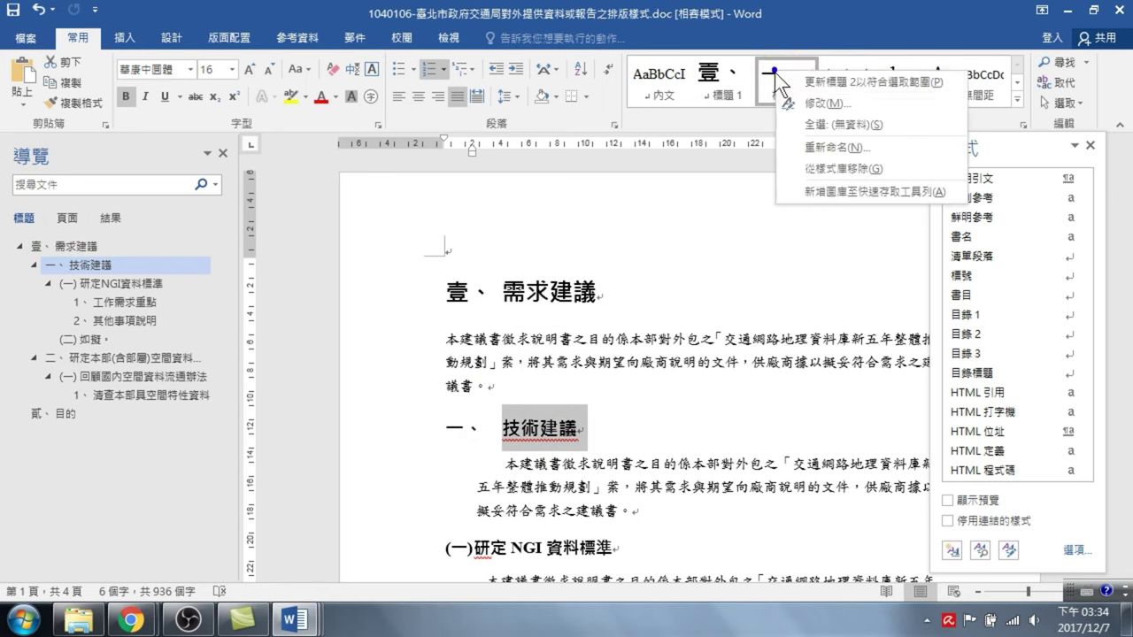
click(830, 103)
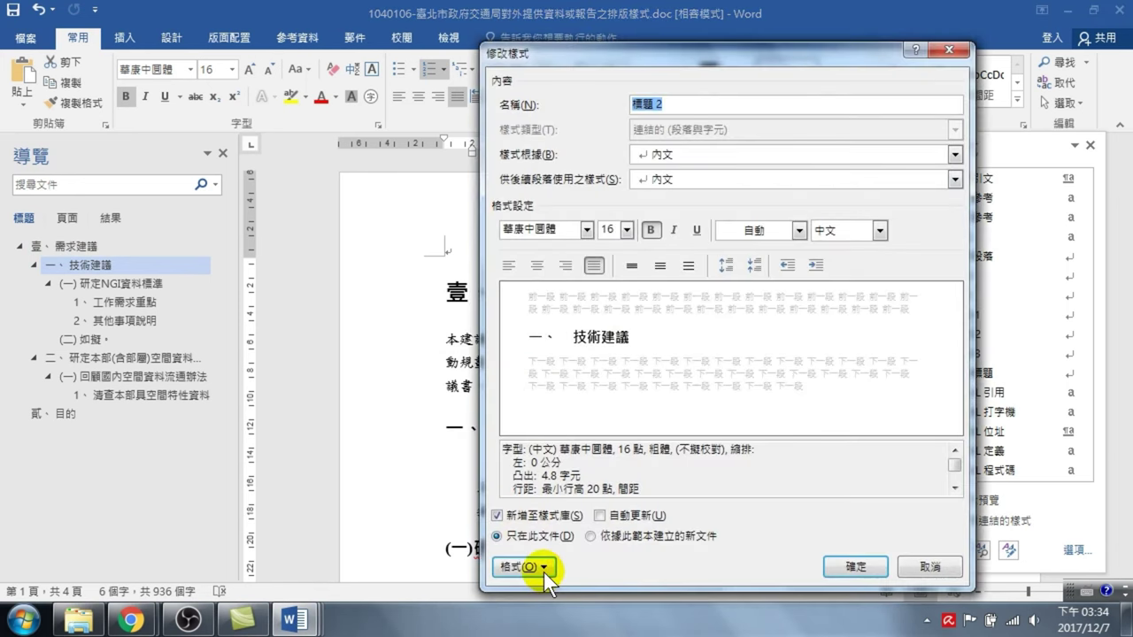
click(541, 570)
click(544, 402)
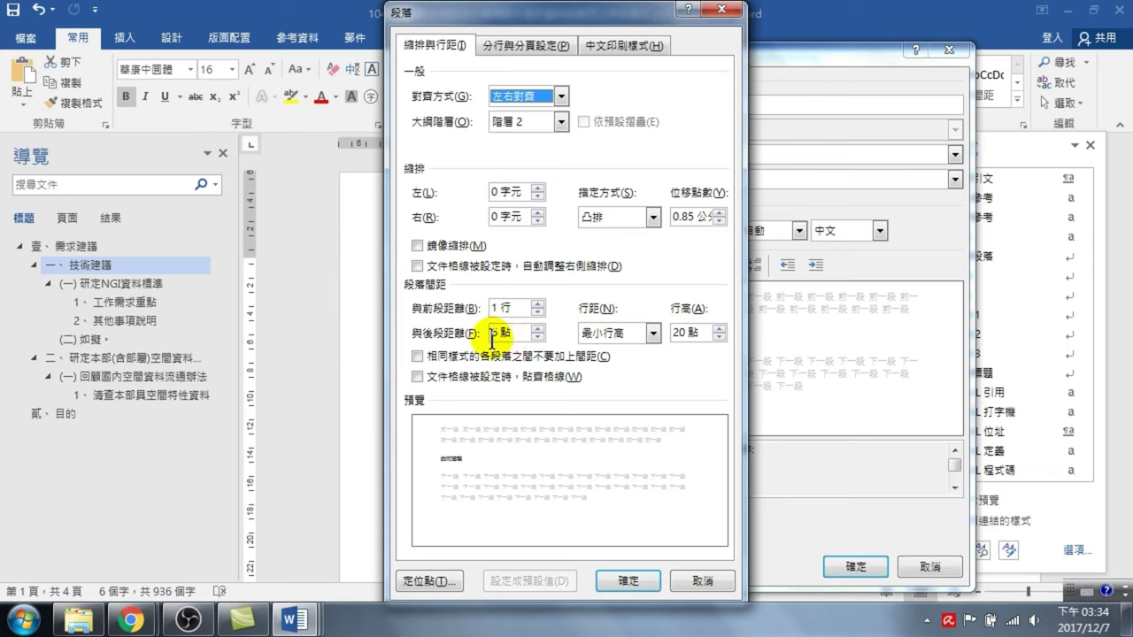
click(696, 579)
click(862, 564)
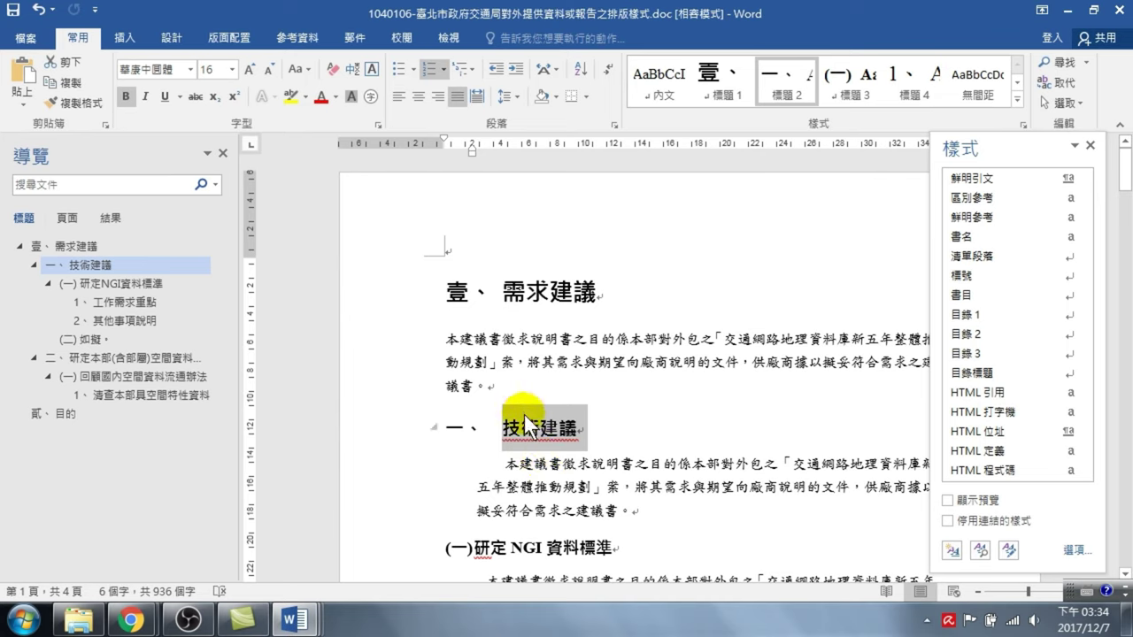
- Give the first body paragraph under 壹、需求建議 the 內文 style
click(544, 341)
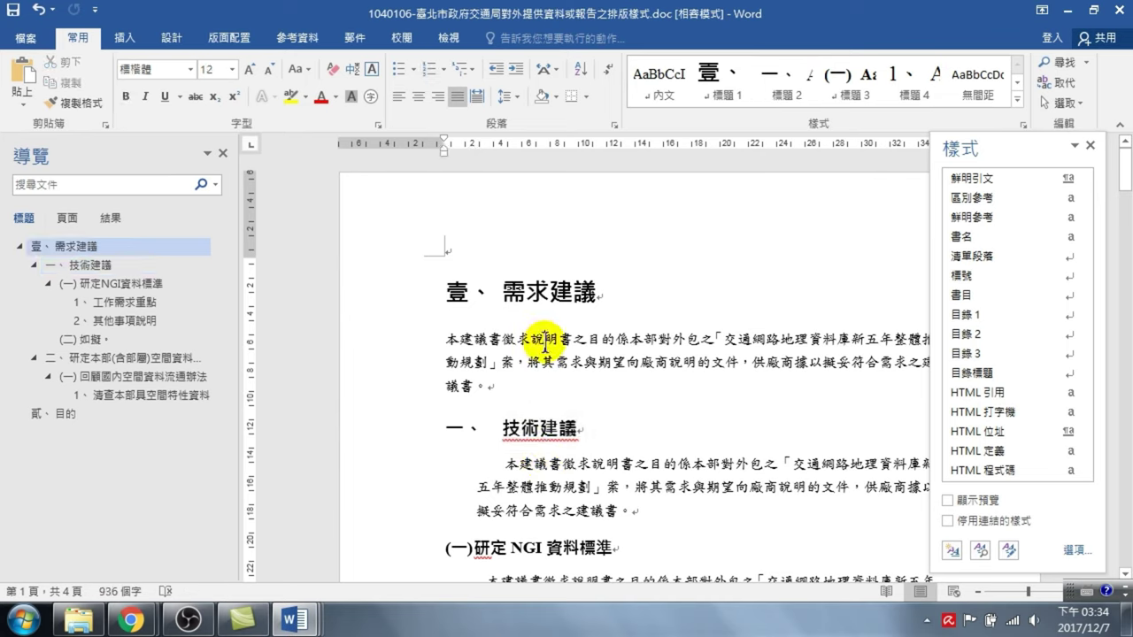
click(660, 82)
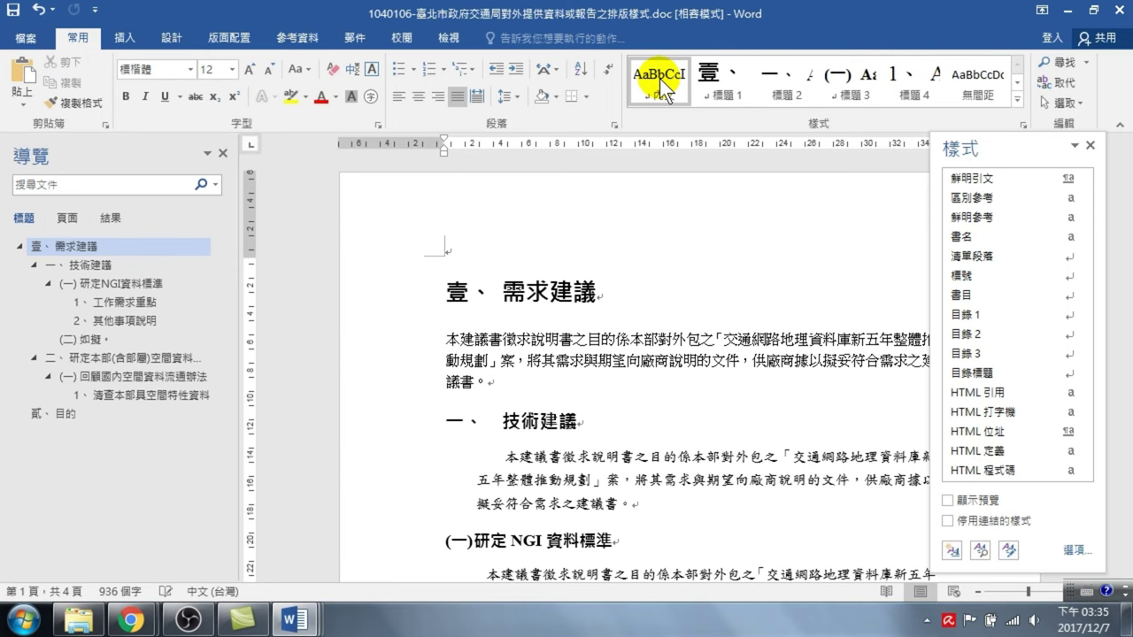
click(662, 88)
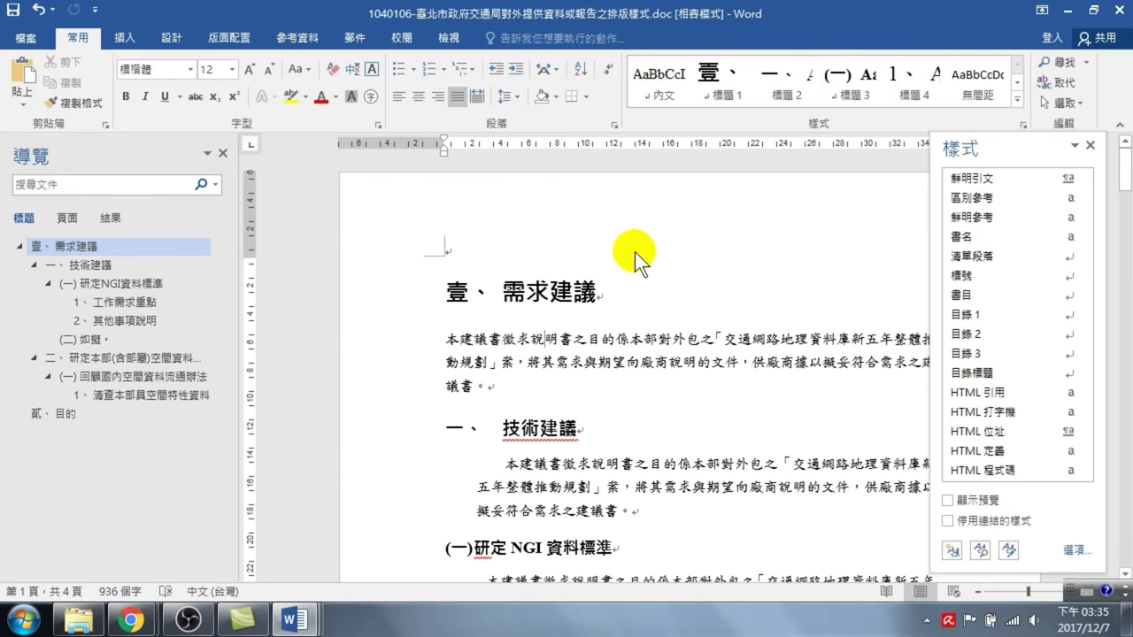
scroll(634, 252, down, 3)
click(525, 257)
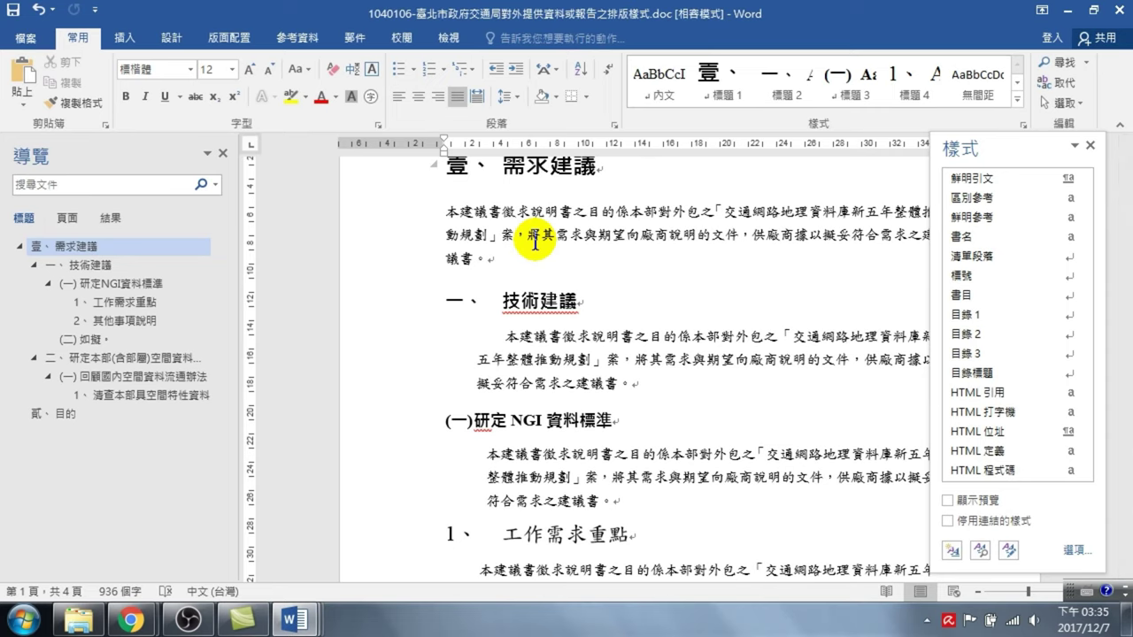
- Type the date 06年03月09日 at the end of the opening paragraph using the Chinese IME
text(06)
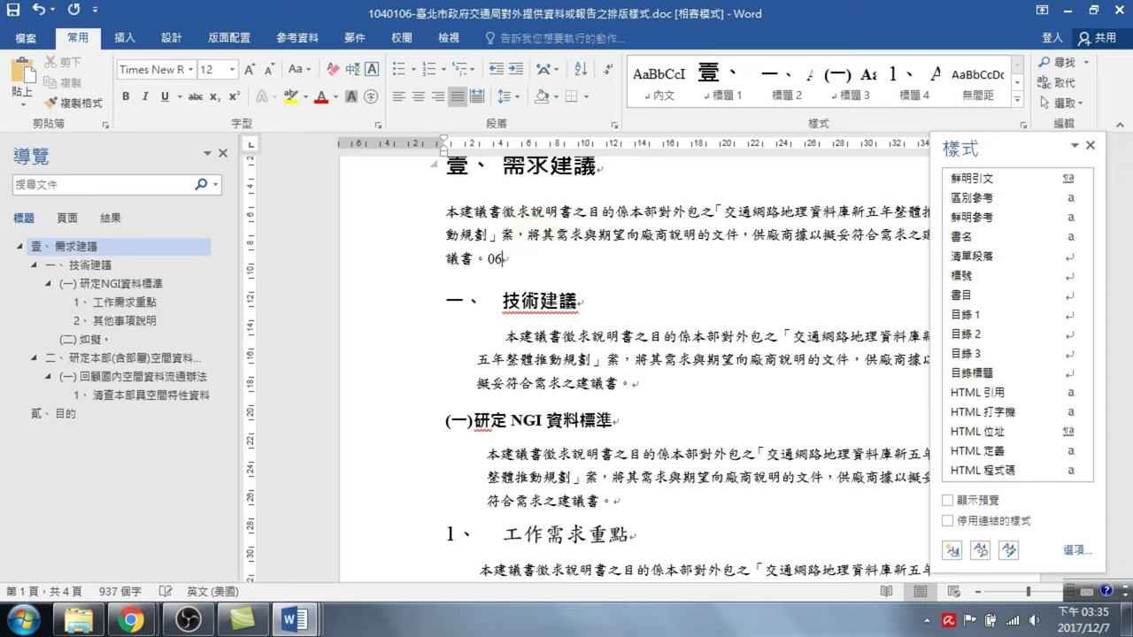
key(ctrl+space)
text(年)
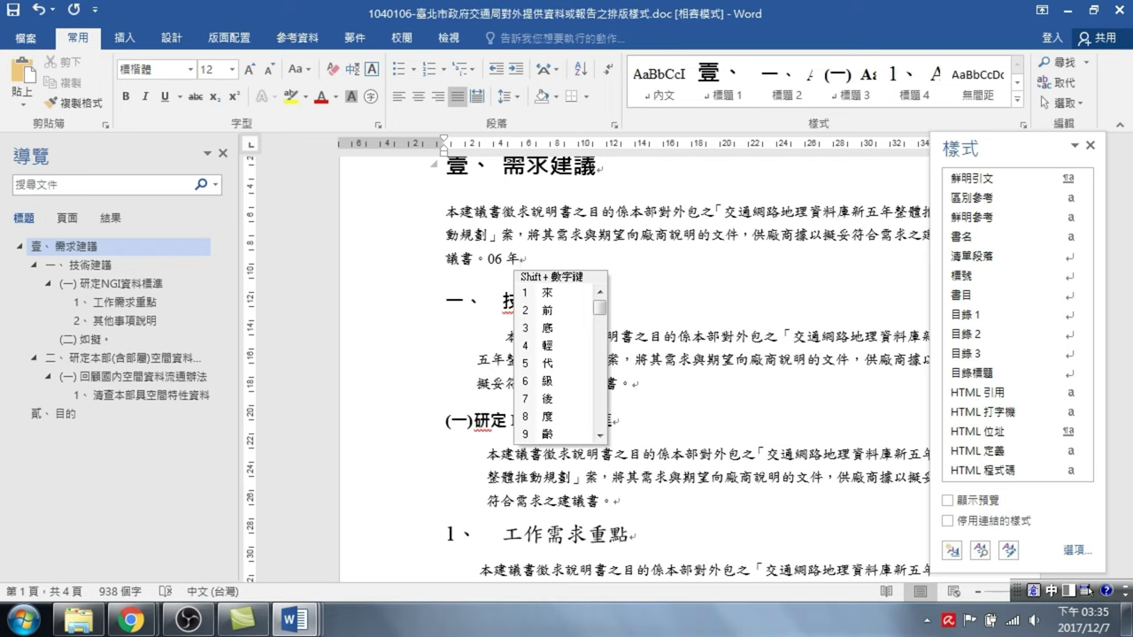
text( 03 月)
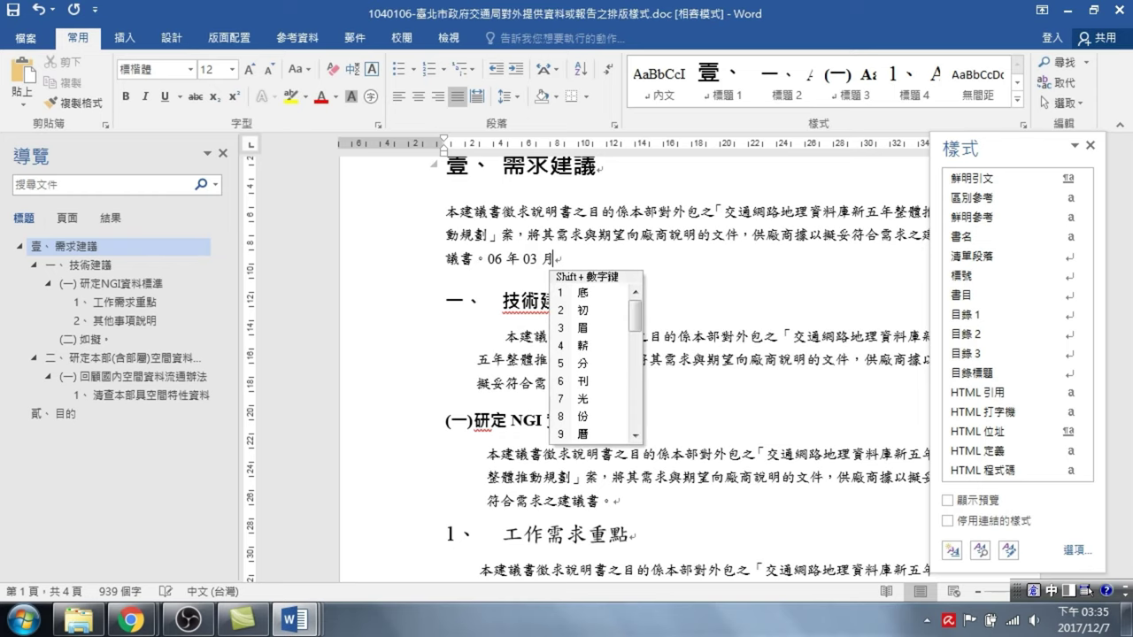
key(Down)
text(09 日)
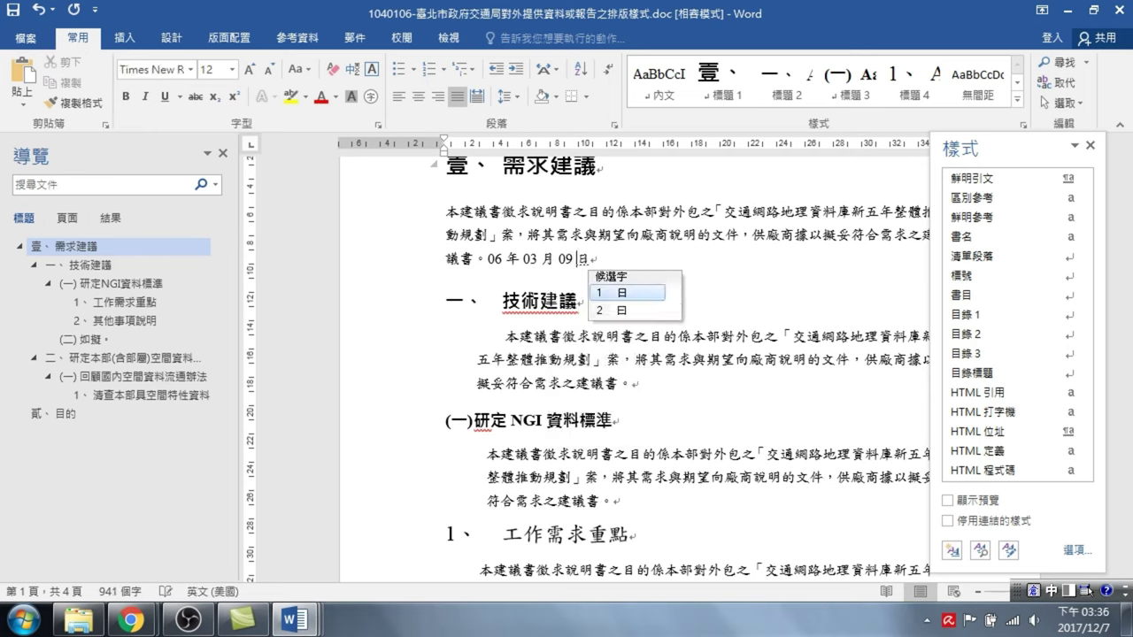
key(Down)
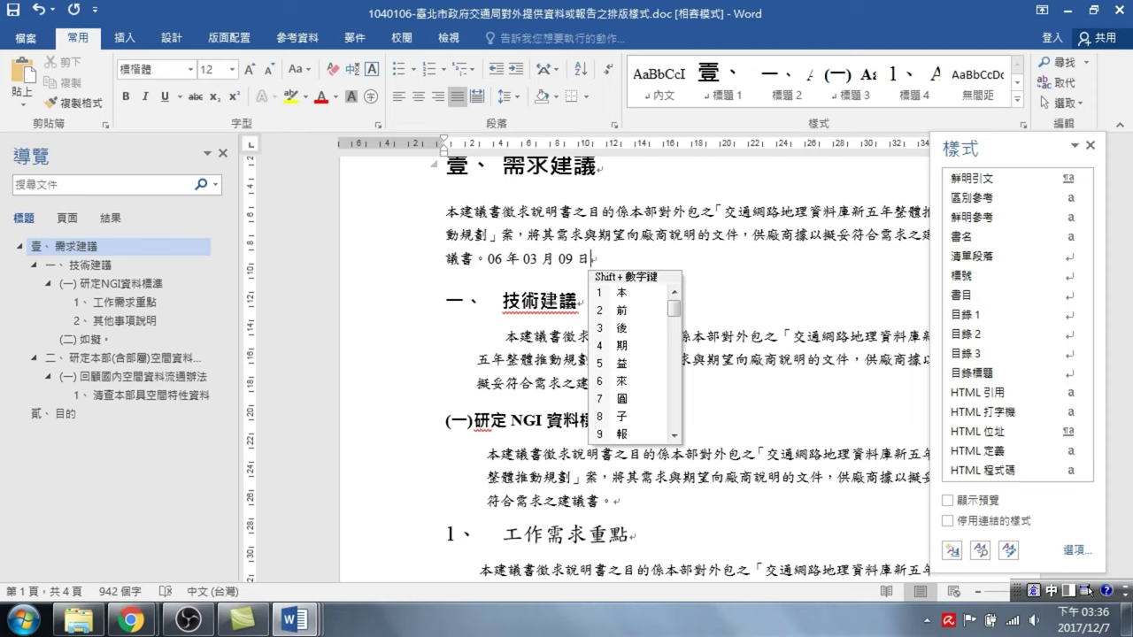
- Add (星期一)上午09時05分 after the date, correcting mistyped characters along the way
text(9 日報)
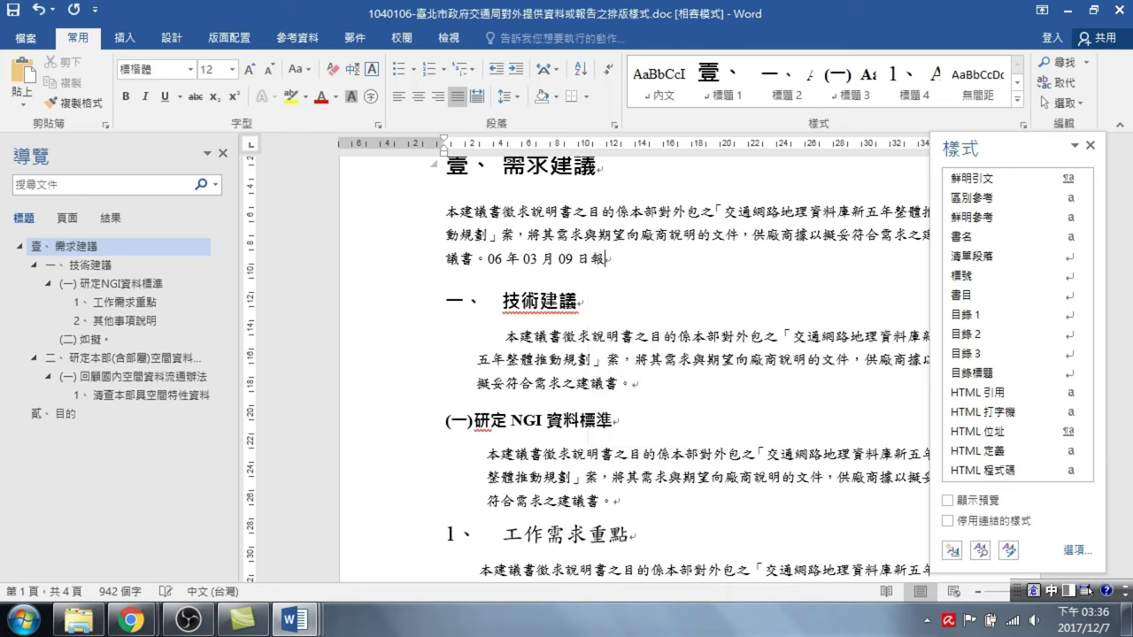
text())
key(BackSpace)
key(BackSpace)
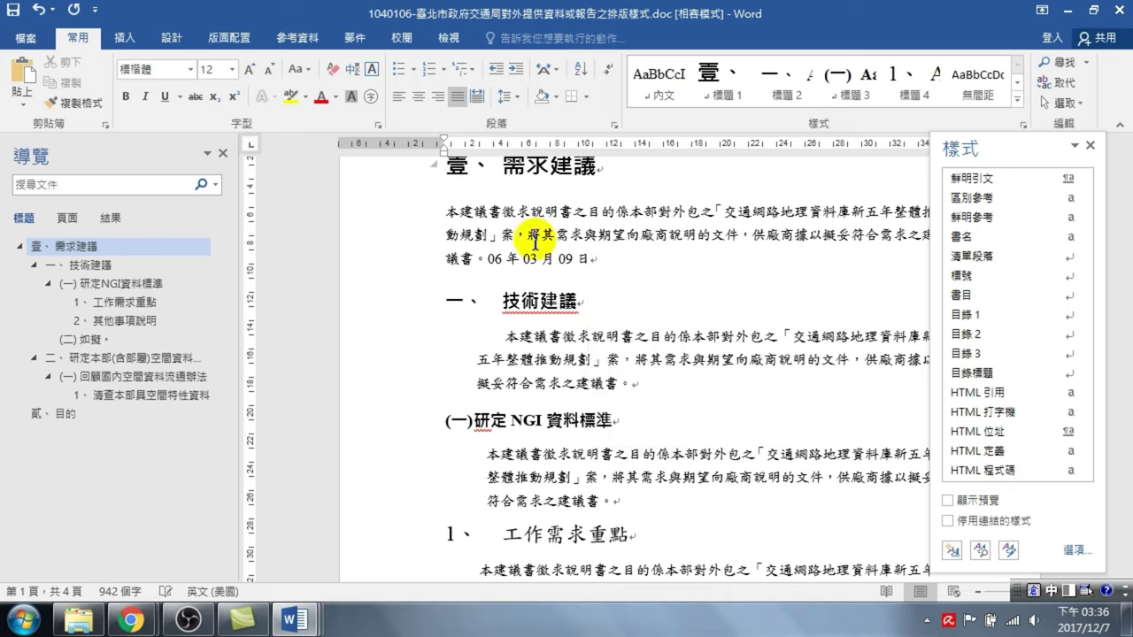
text((a)
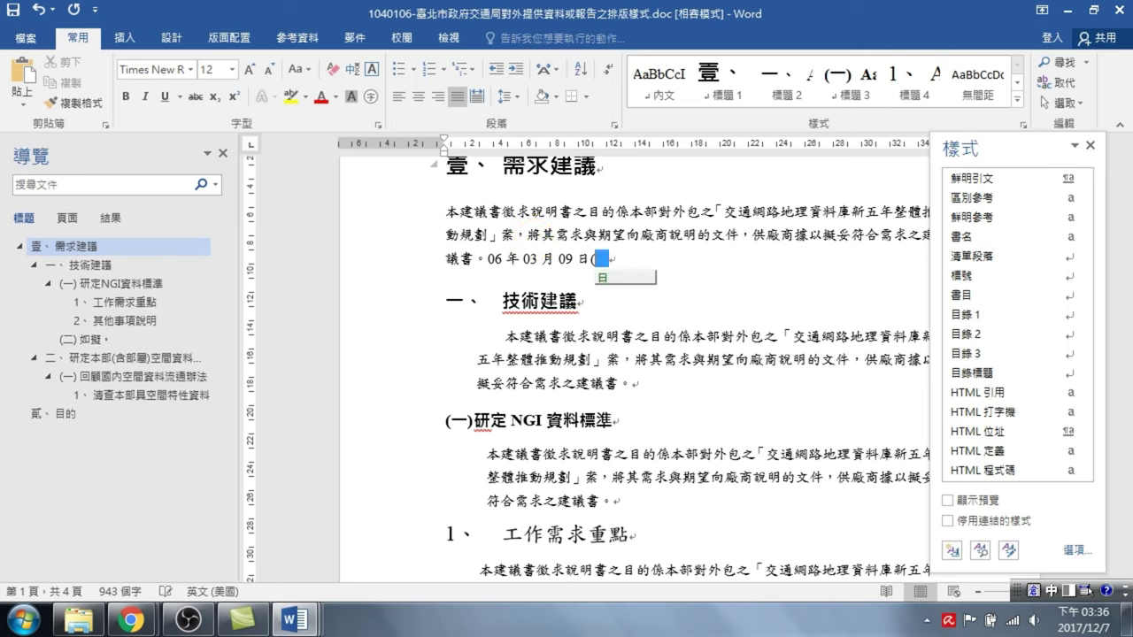
text(星期)
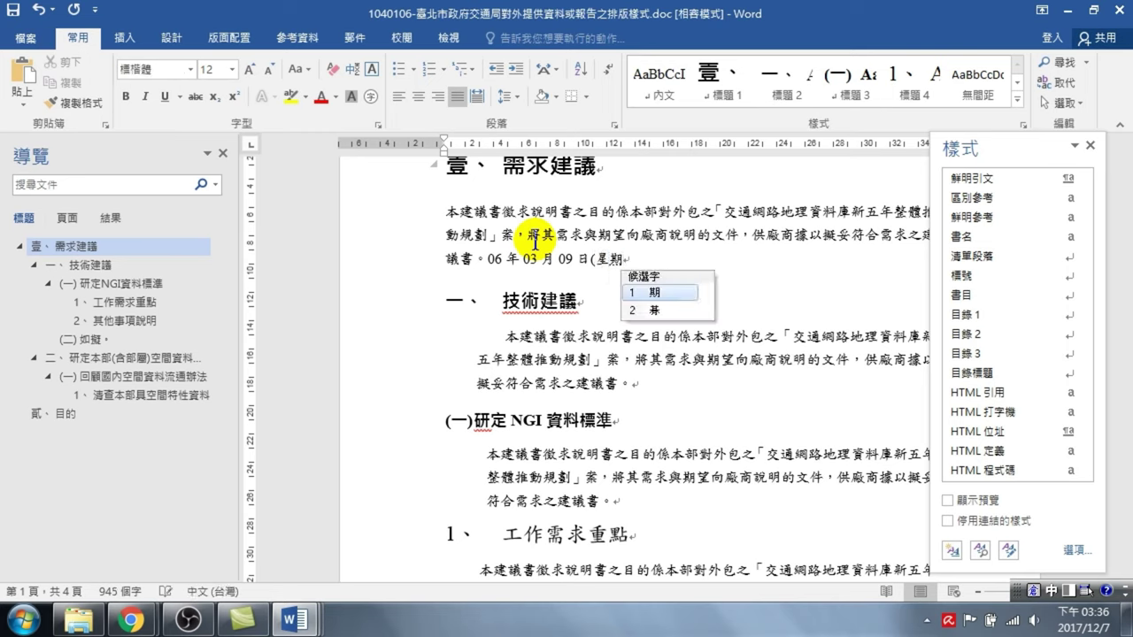
key(Return)
text())
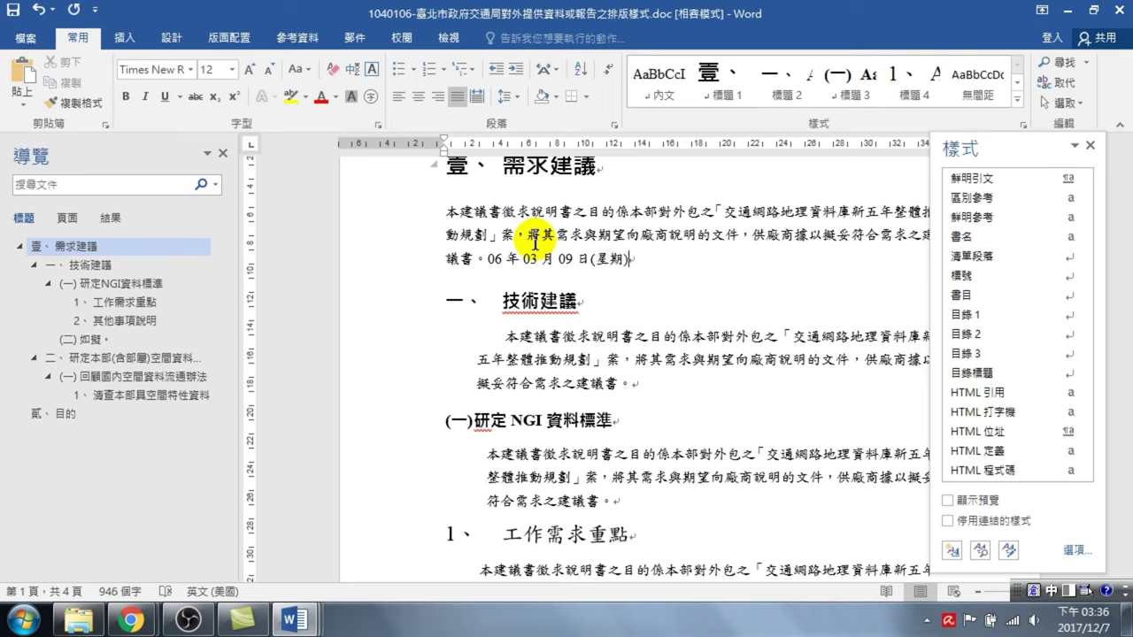
key(BackSpace)
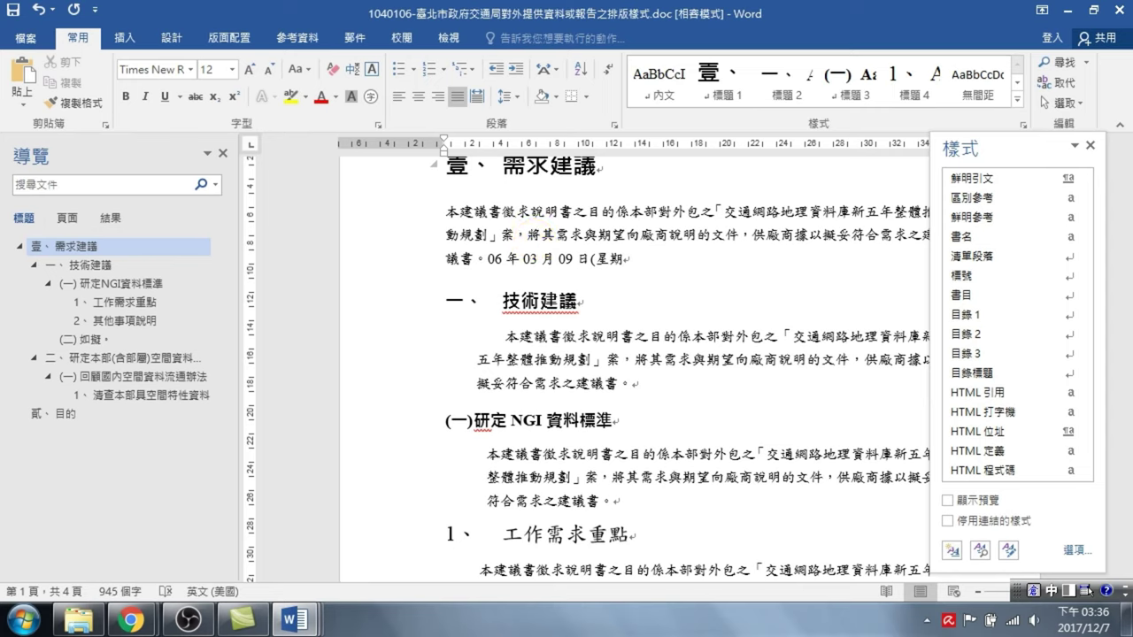
text(一)
key(Return)
text())
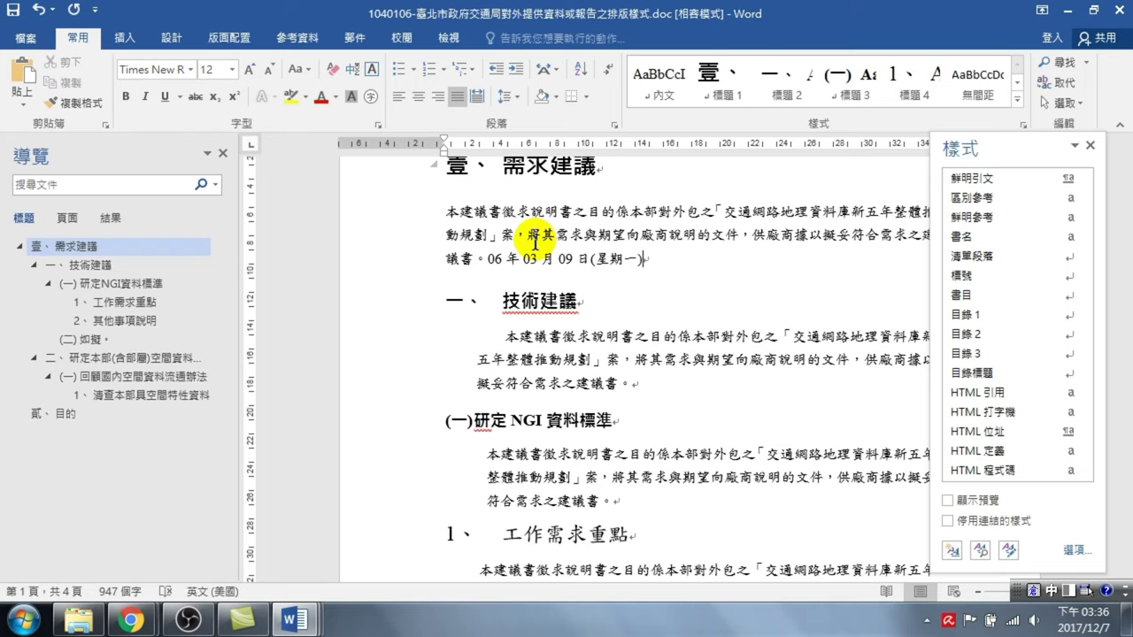
text(上)
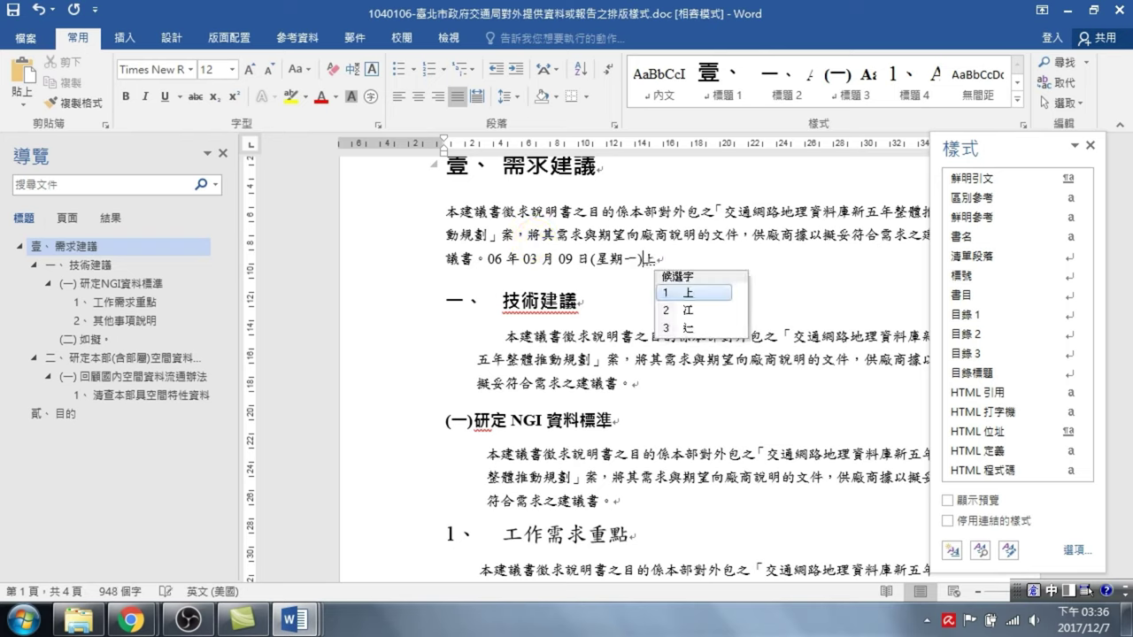
key(Return)
text(什)
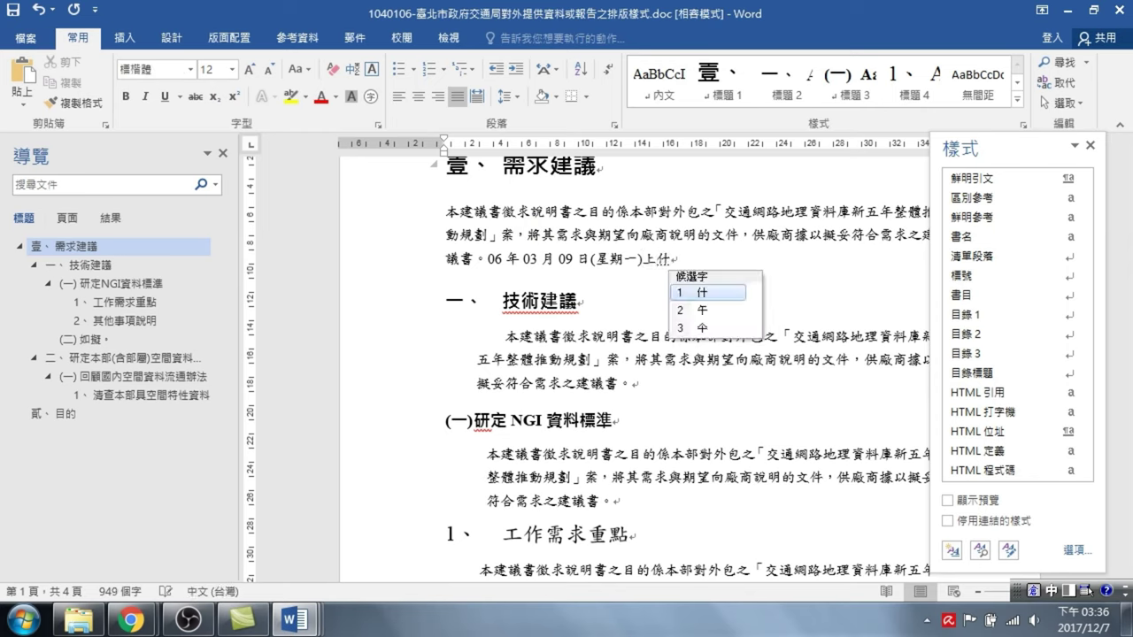
text(2)
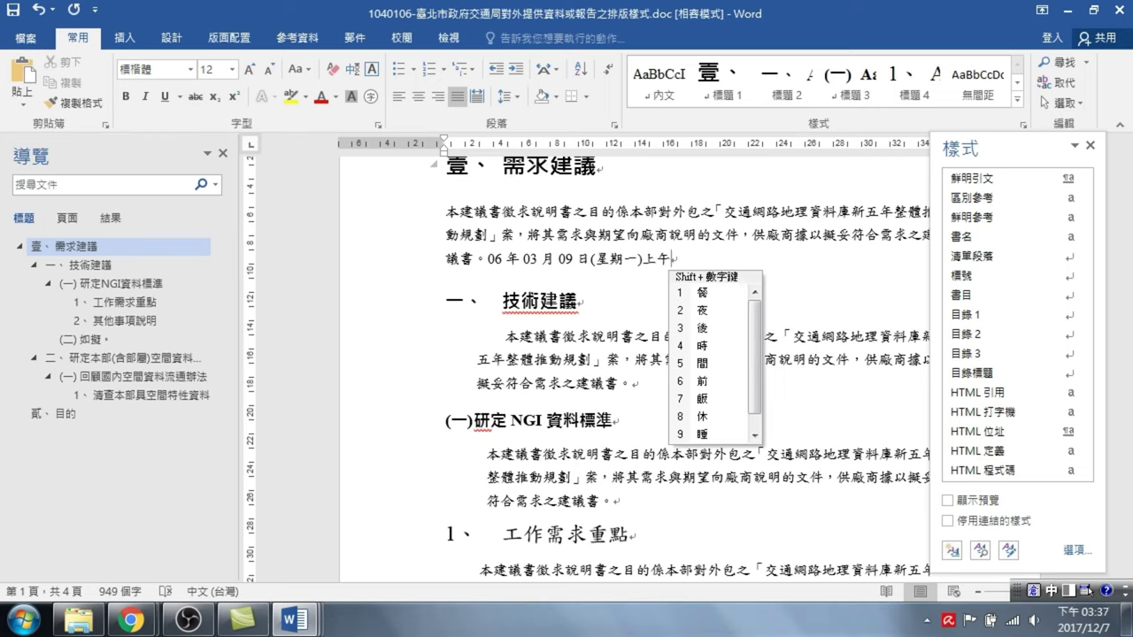
text(09)
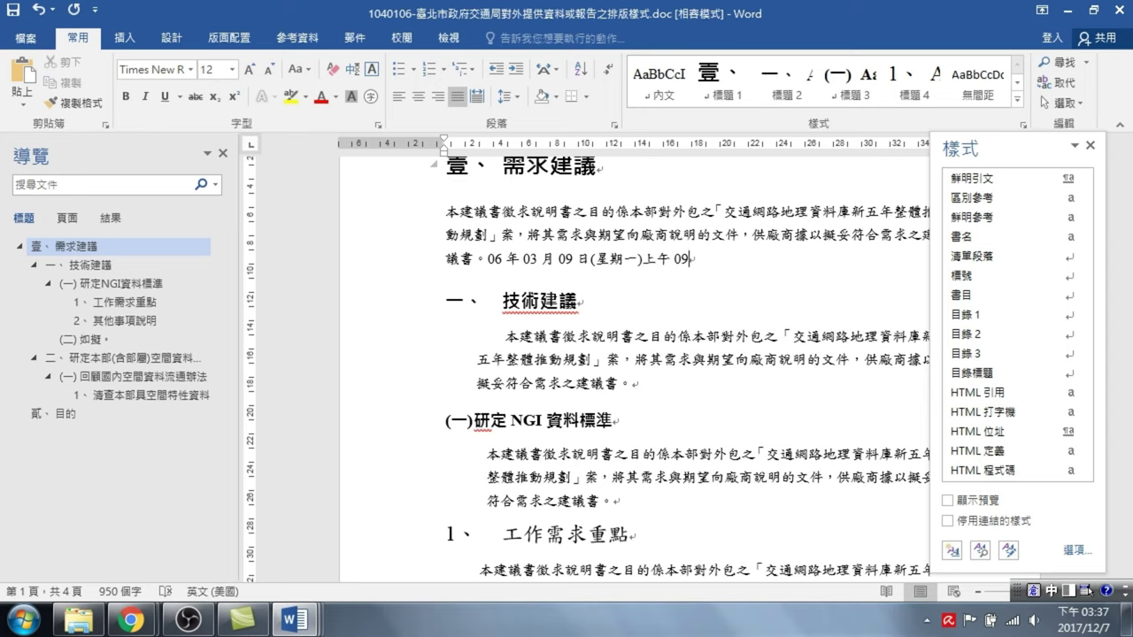
text( 時)
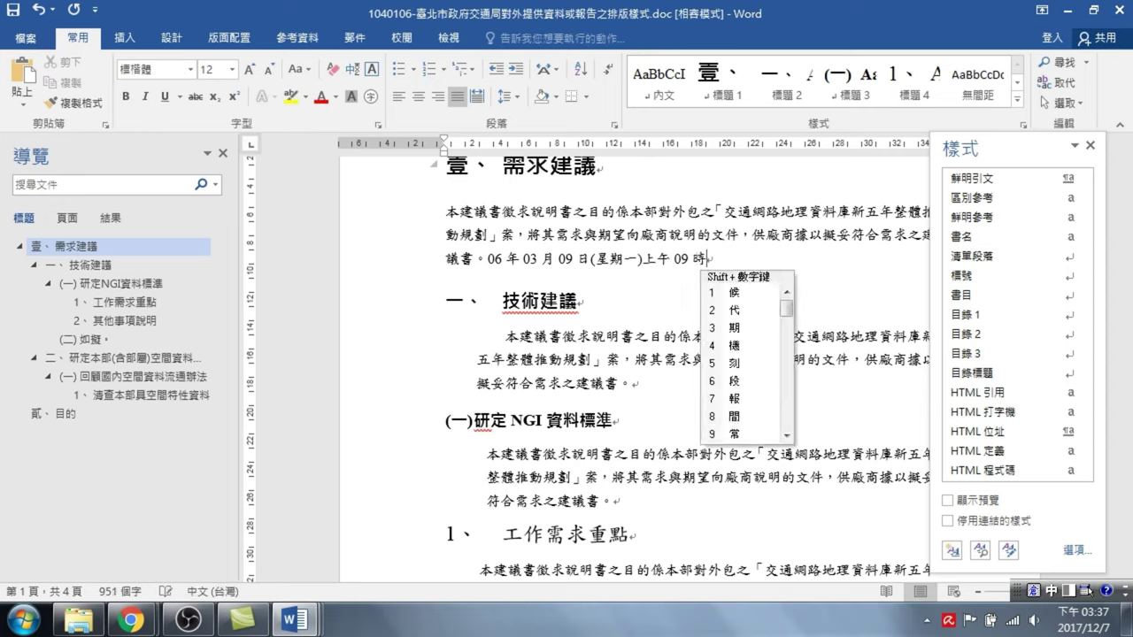
key(shift)
text( 05)
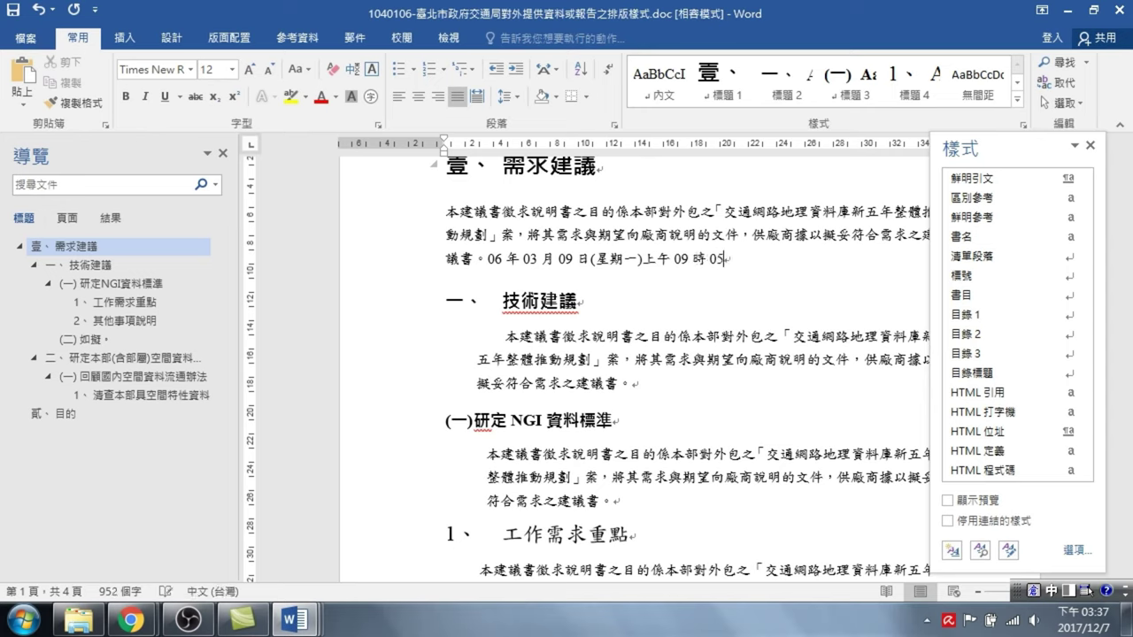
text( 分)
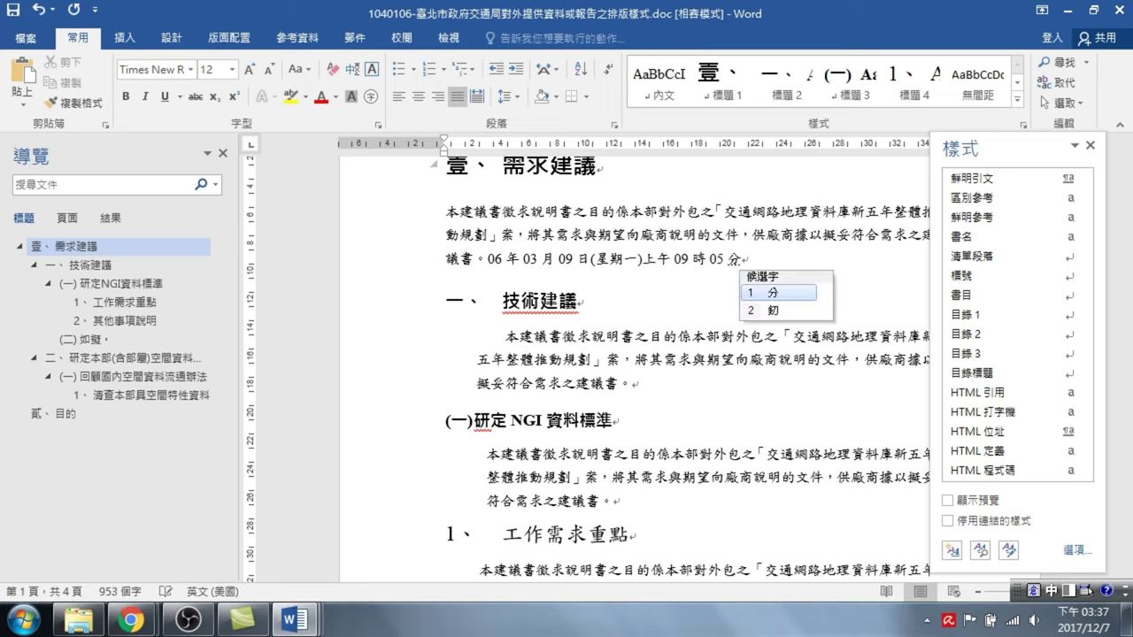
text(。)
- End the date with 。 and replace the brackets around 星期一 with full-width （ and ）
click(535, 245)
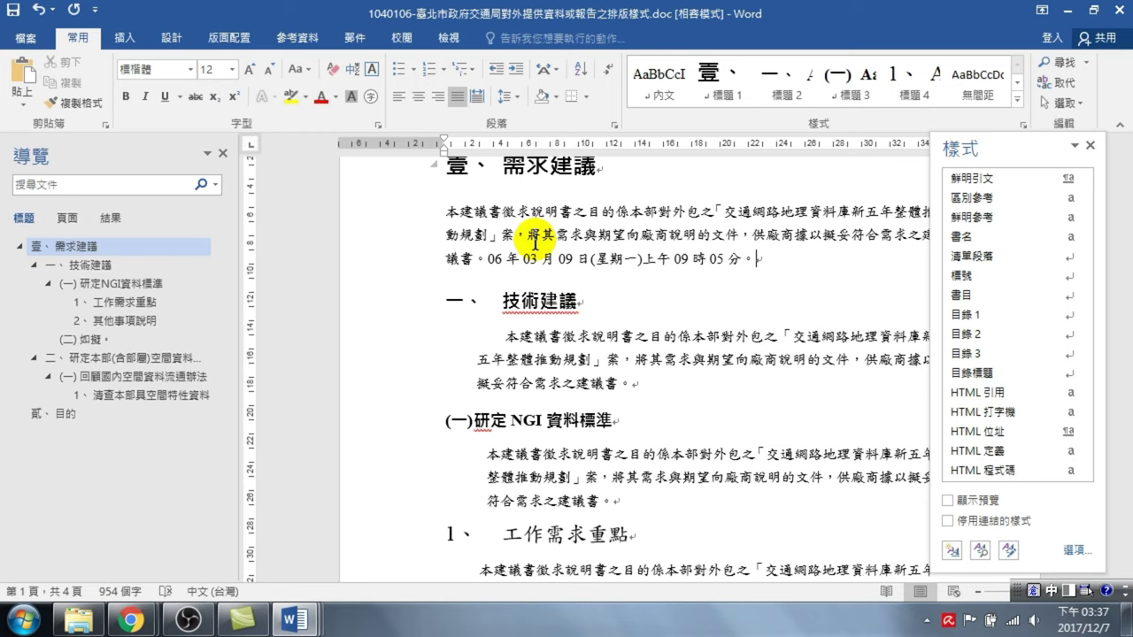
click(591, 259)
drag(590, 259, 601, 262)
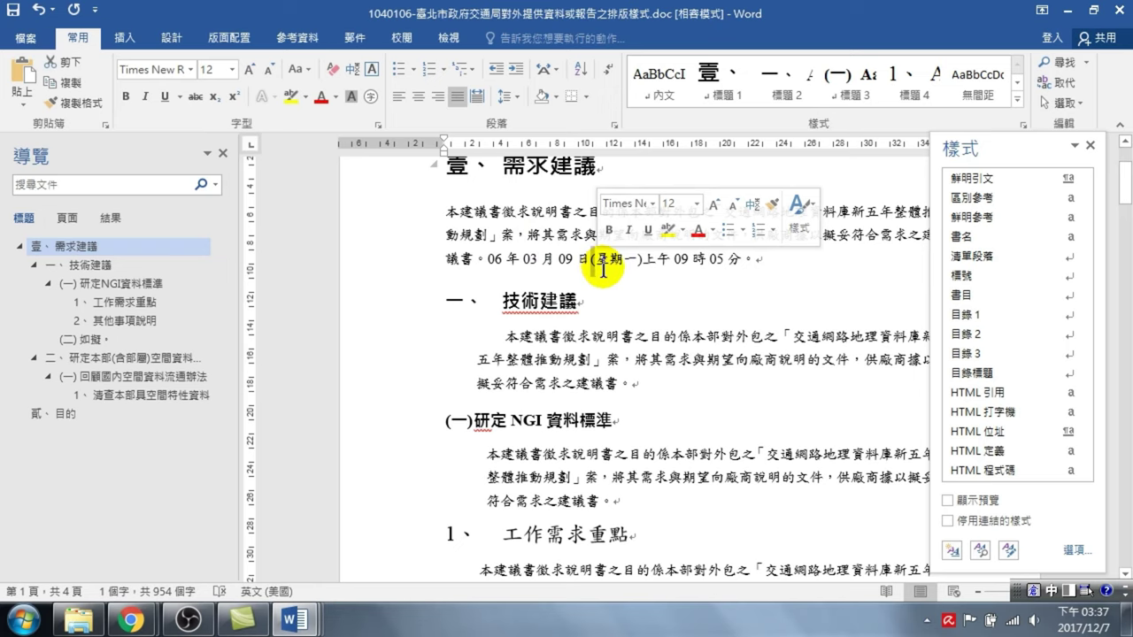
click(602, 270)
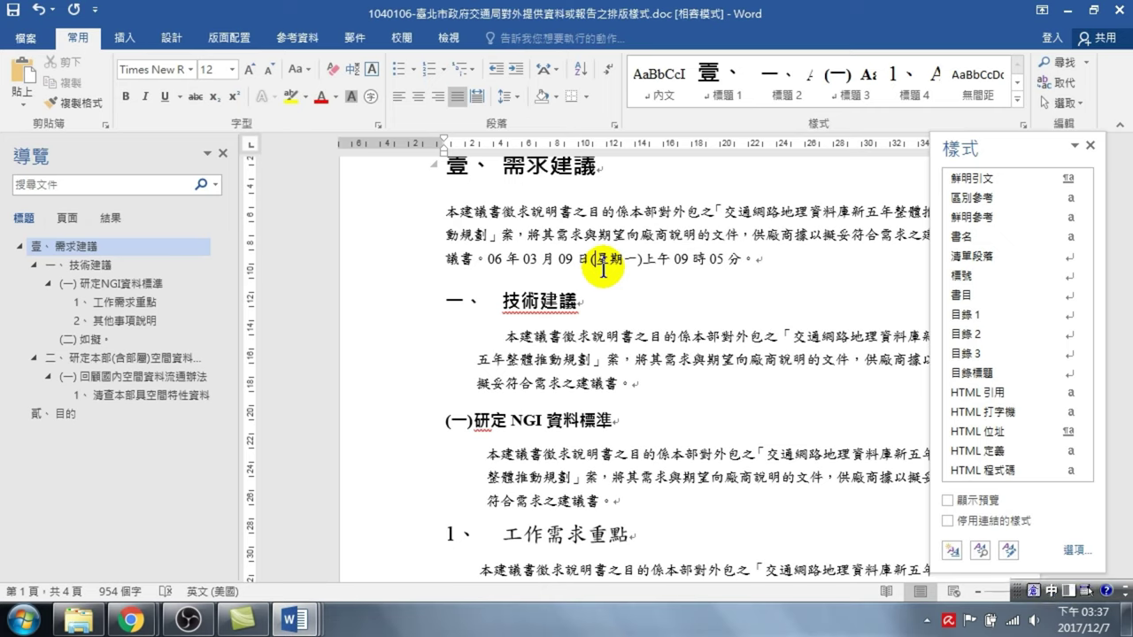
key(BackSpace)
text(（)
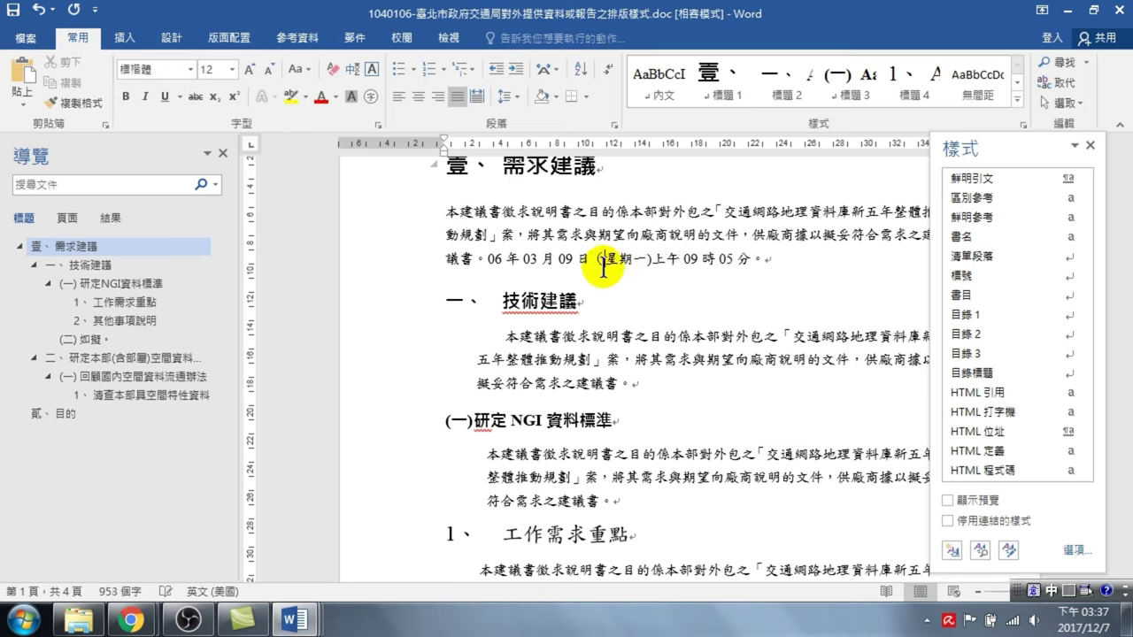
mouse_move(647, 259)
mouse_down()
mouse_move(658, 258)
mouse_move(607, 259)
mouse_up()
text(）)
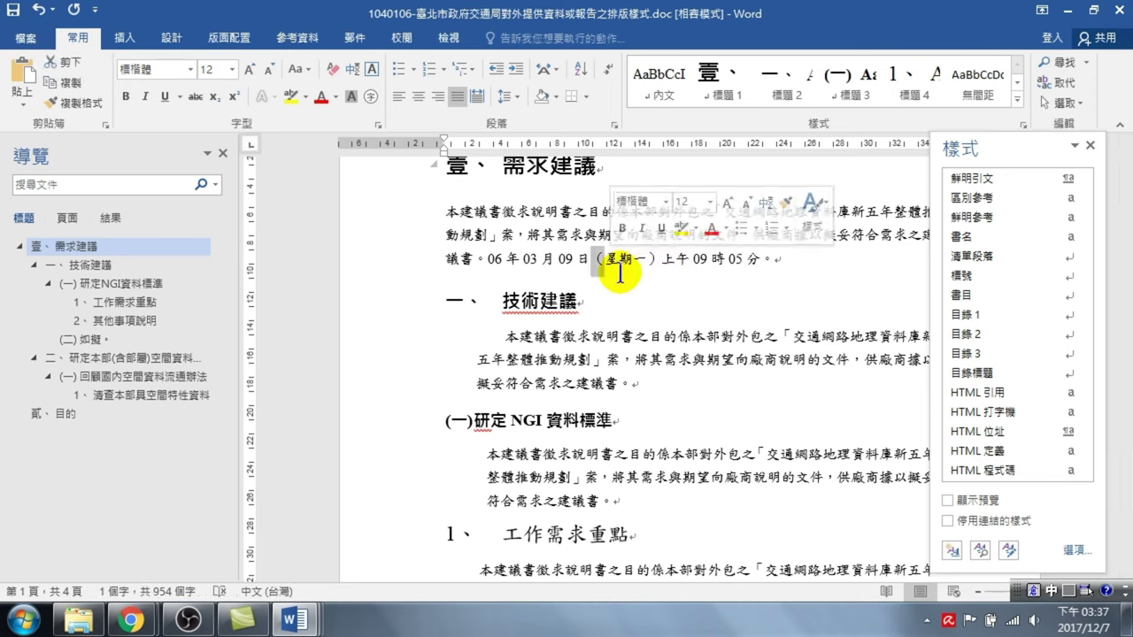
click(649, 258)
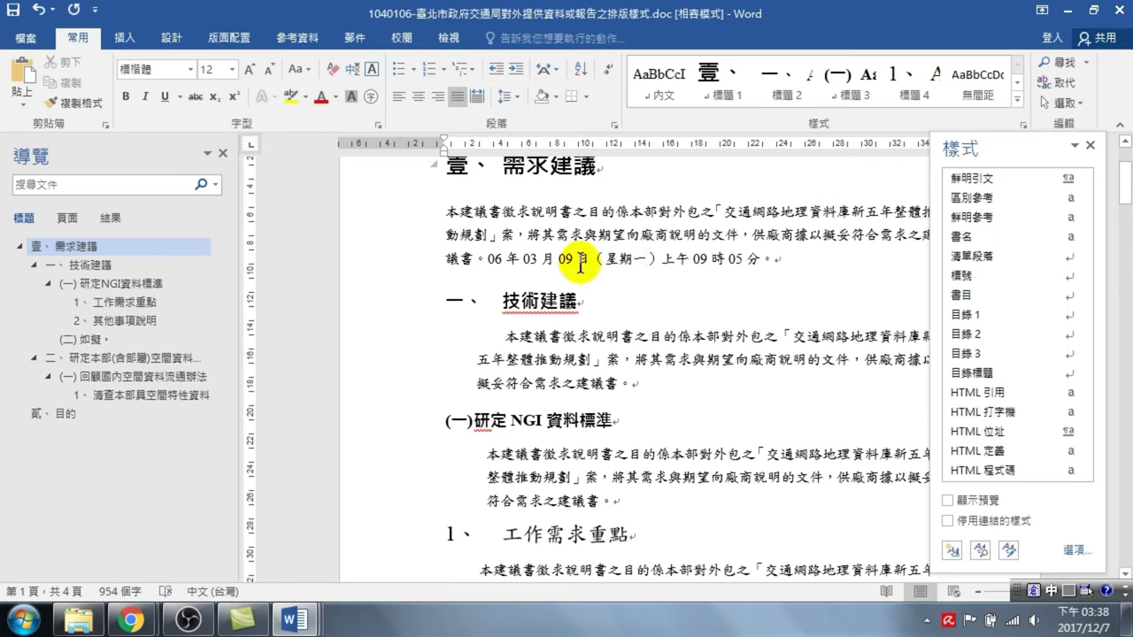
click(599, 236)
scroll(639, 223, up, 3)
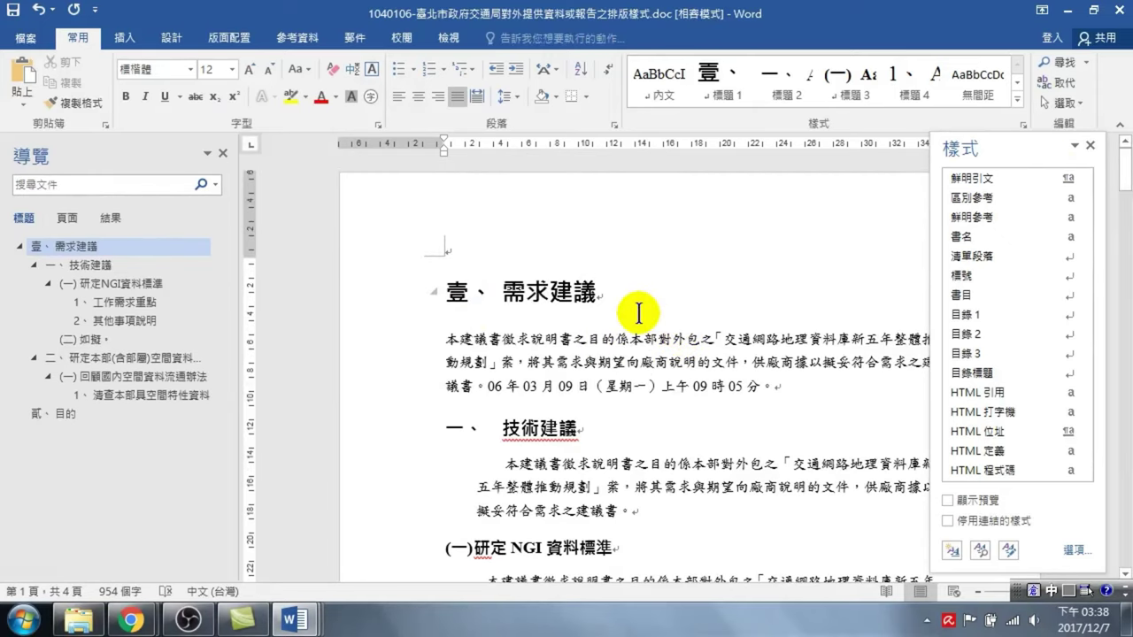
- Insert a centred Plain Number 2 page number at the page bottom and exit the footer
click(126, 35)
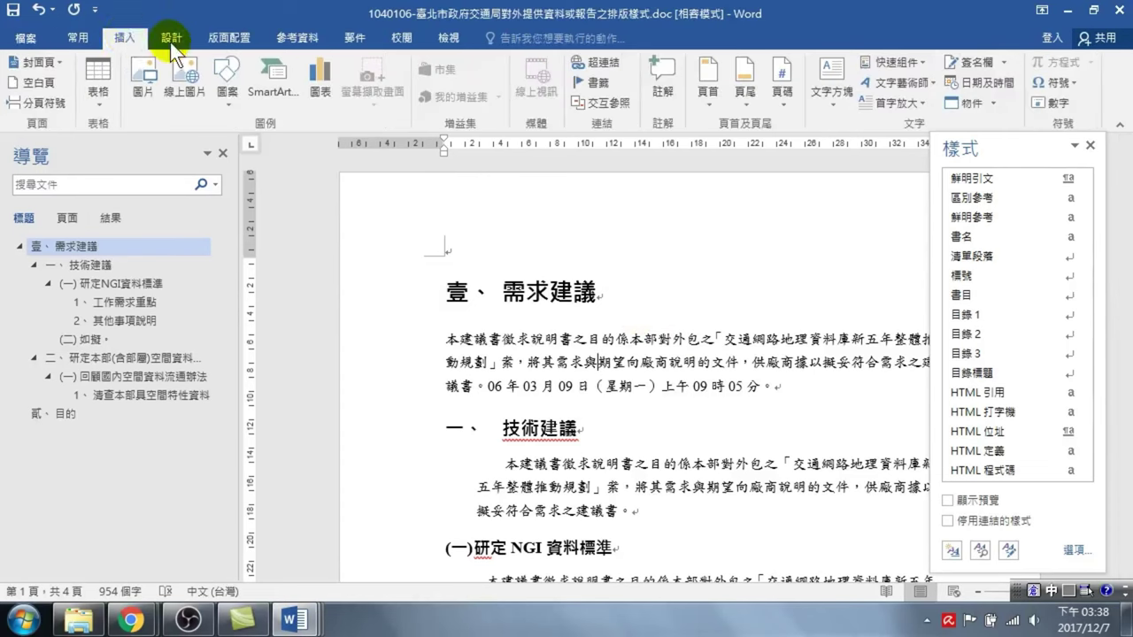
click(778, 92)
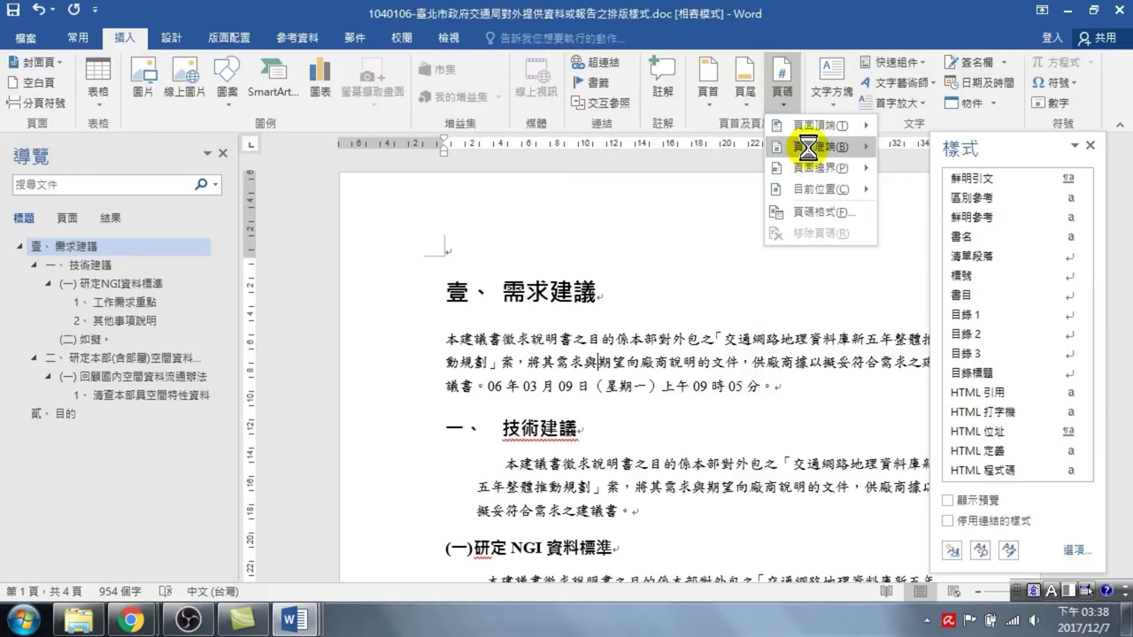
mouse_move(815, 149)
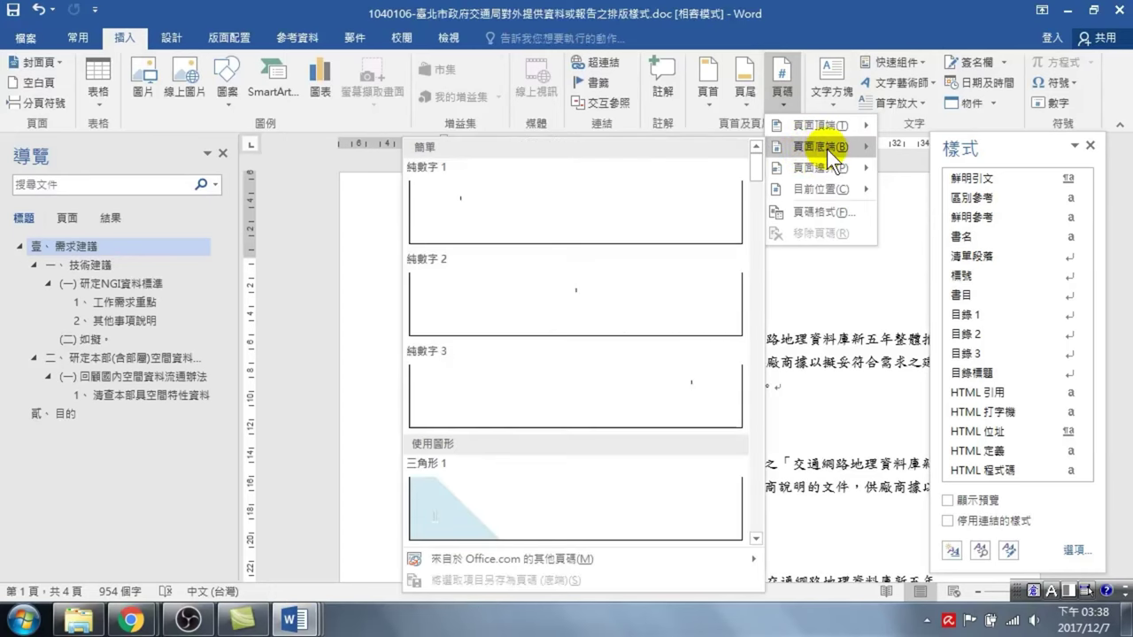
click(577, 300)
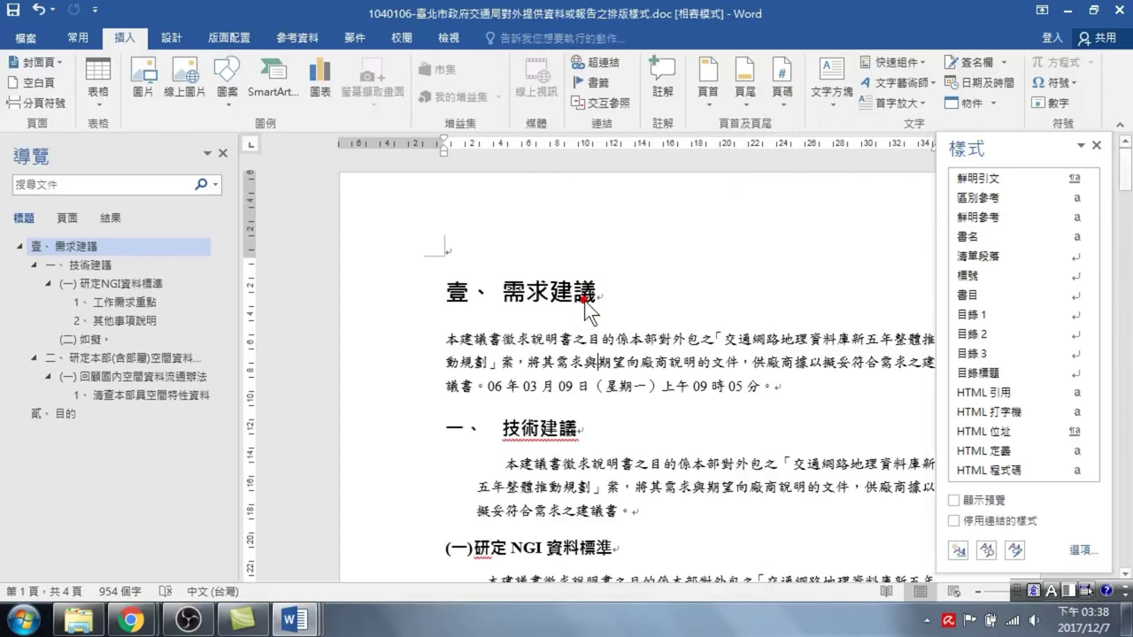
click(708, 470)
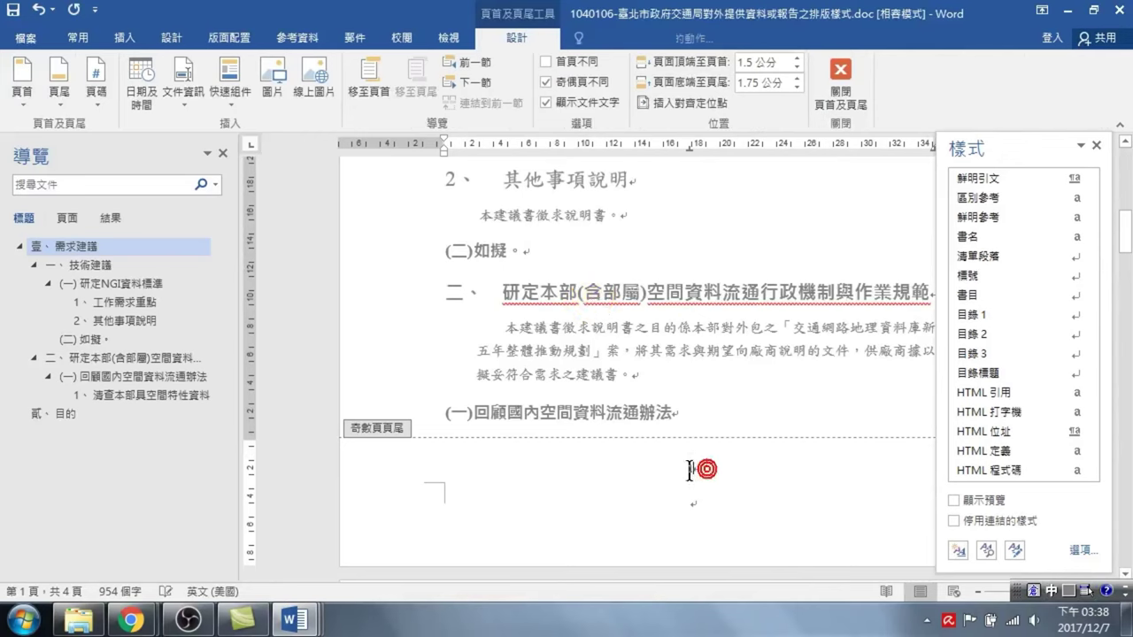
click(691, 469)
double_click(692, 469)
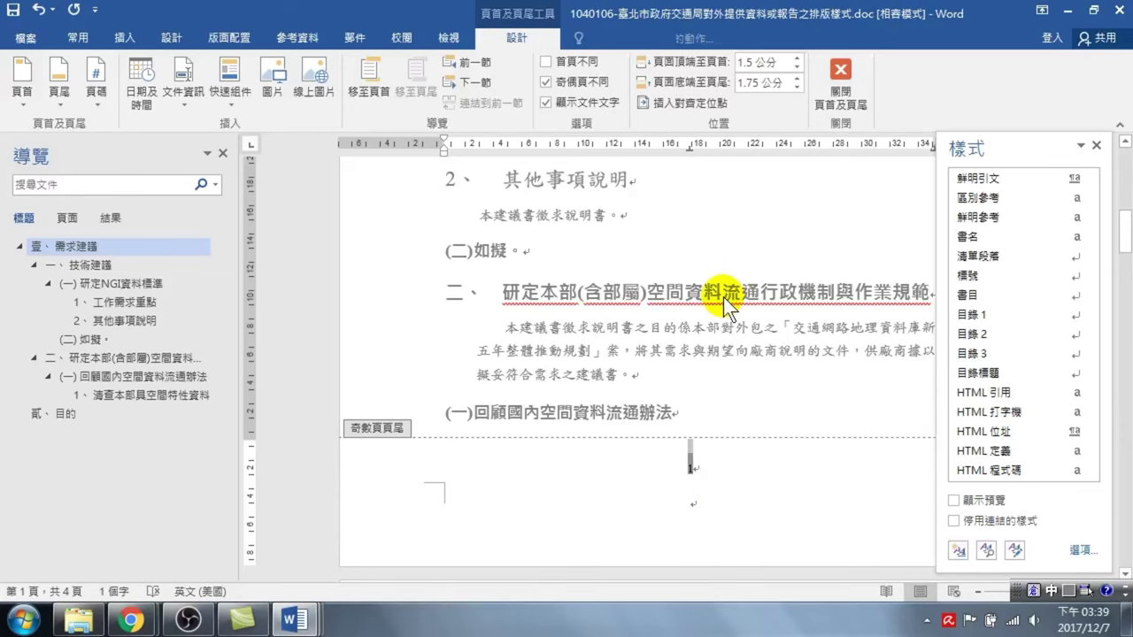
click(841, 71)
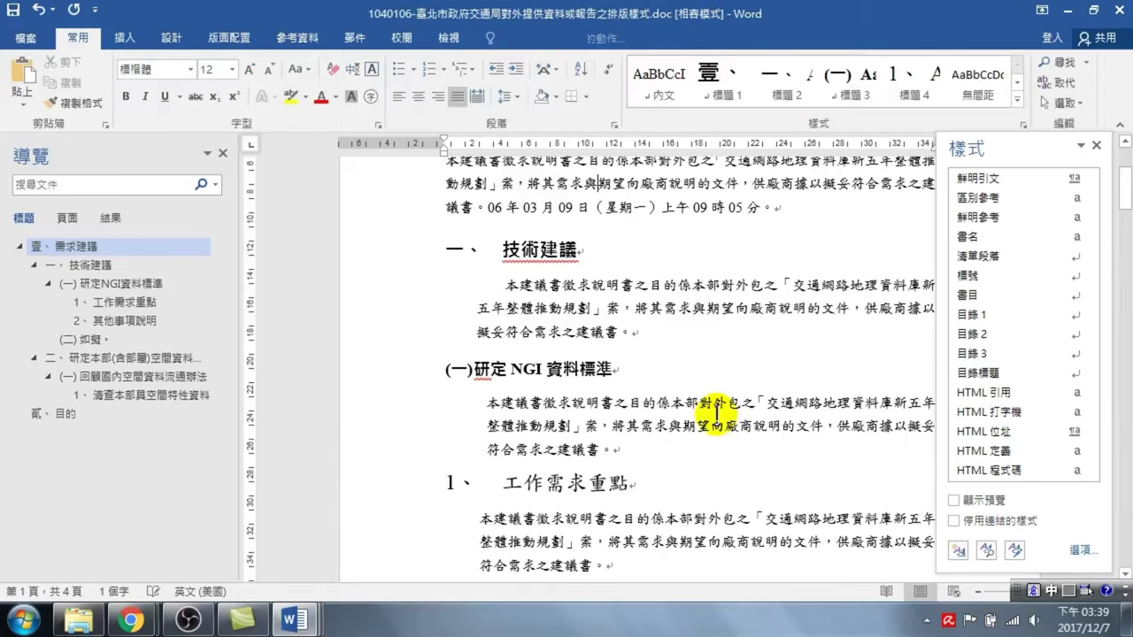
- Close the styles list and scroll down to page 2 of the report
scroll(690, 416, down, 8)
click(1095, 145)
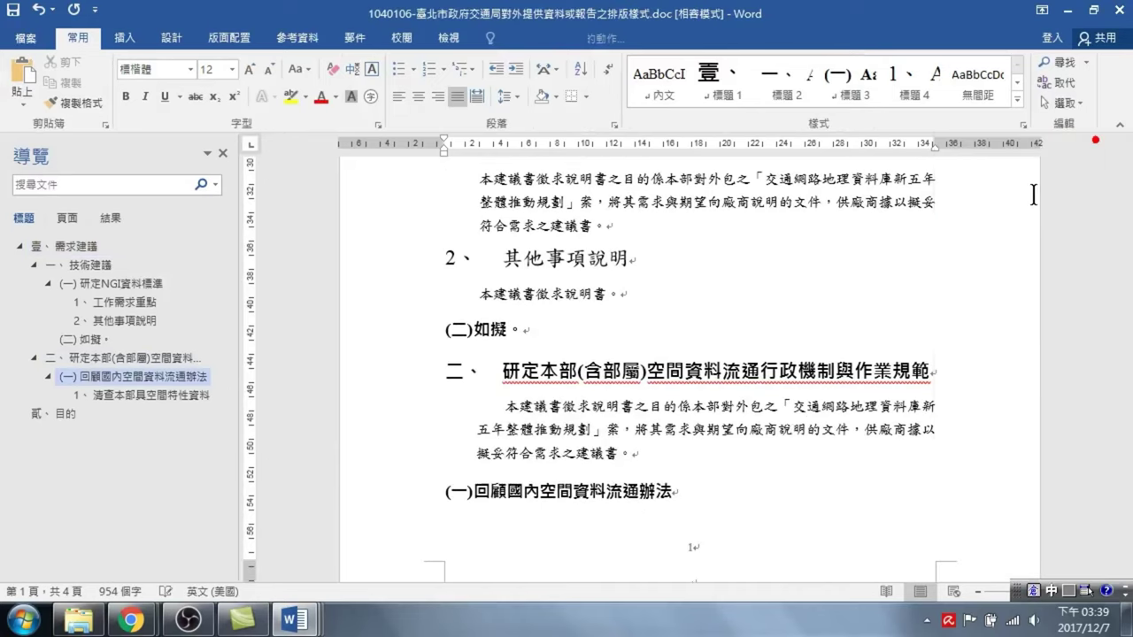
scroll(670, 473, down, 4)
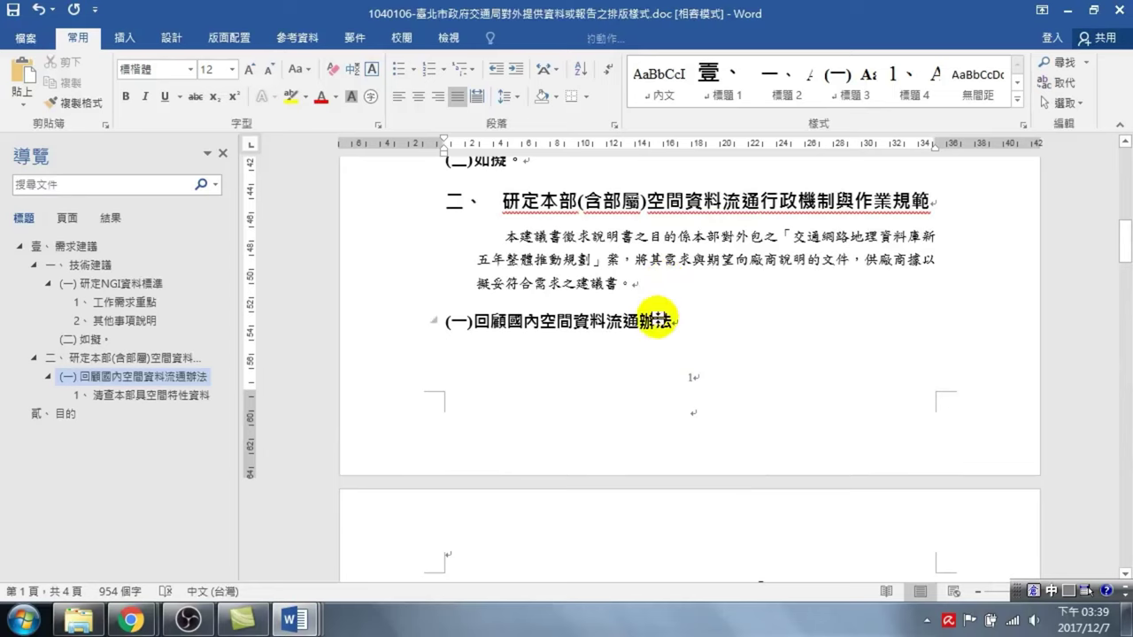
scroll(678, 301, down, 9)
click(644, 337)
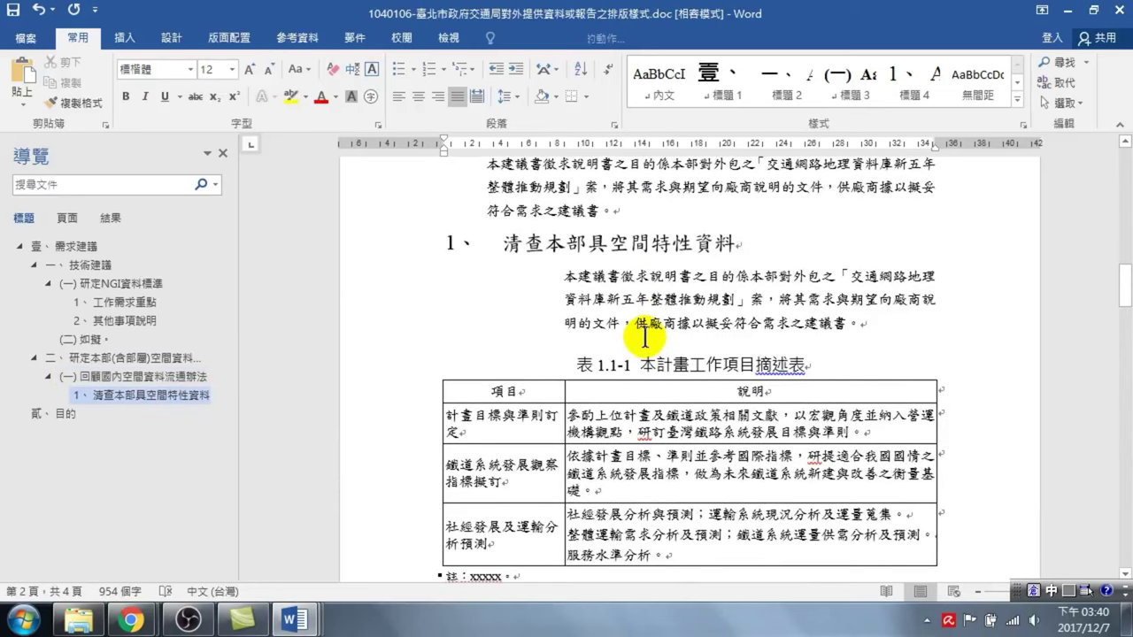
- Scroll to page 3 and put the cursor on the empty line below 貳、目的
scroll(645, 337, down, 2)
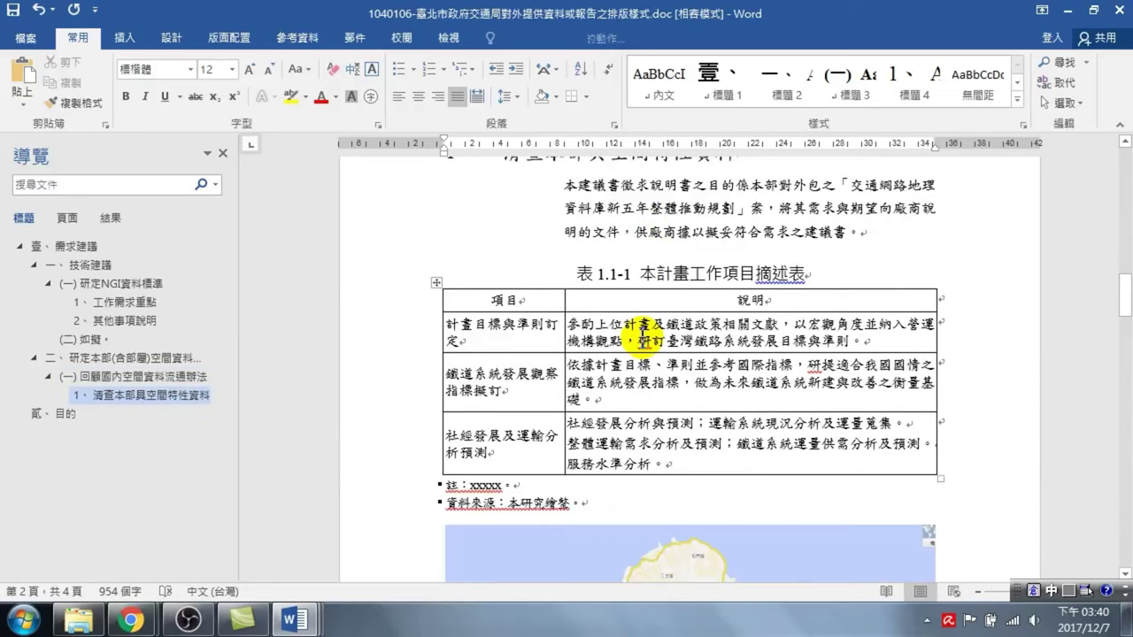
scroll(626, 286, down, 2)
scroll(619, 366, down, 4)
scroll(631, 364, down, 4)
scroll(630, 359, up, 4)
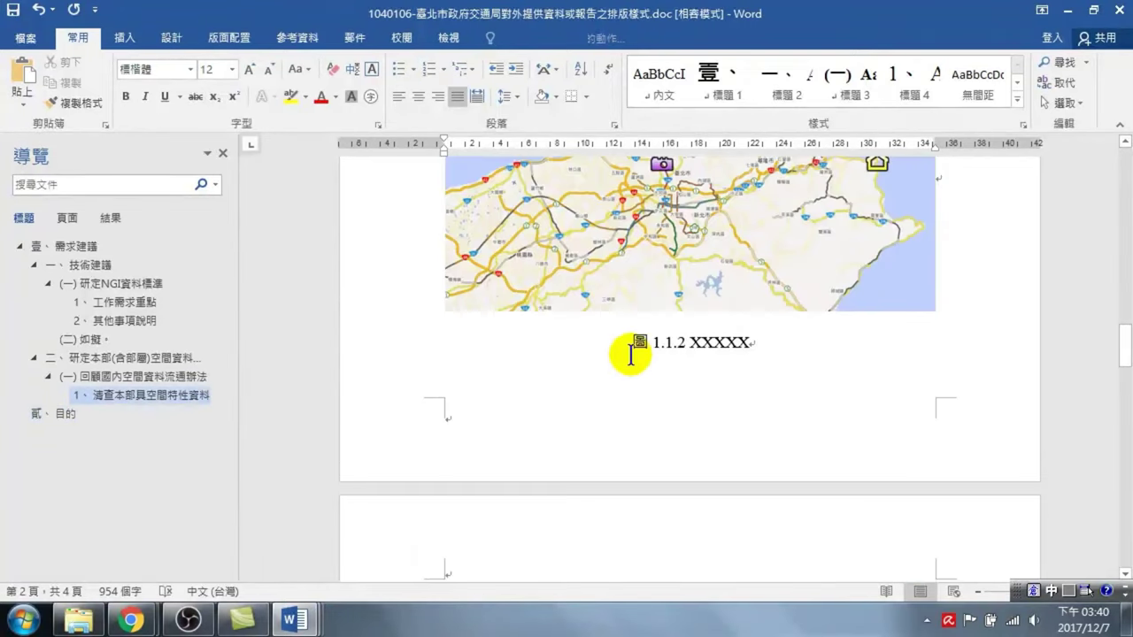
scroll(673, 370, down, 5)
scroll(620, 381, down, 3)
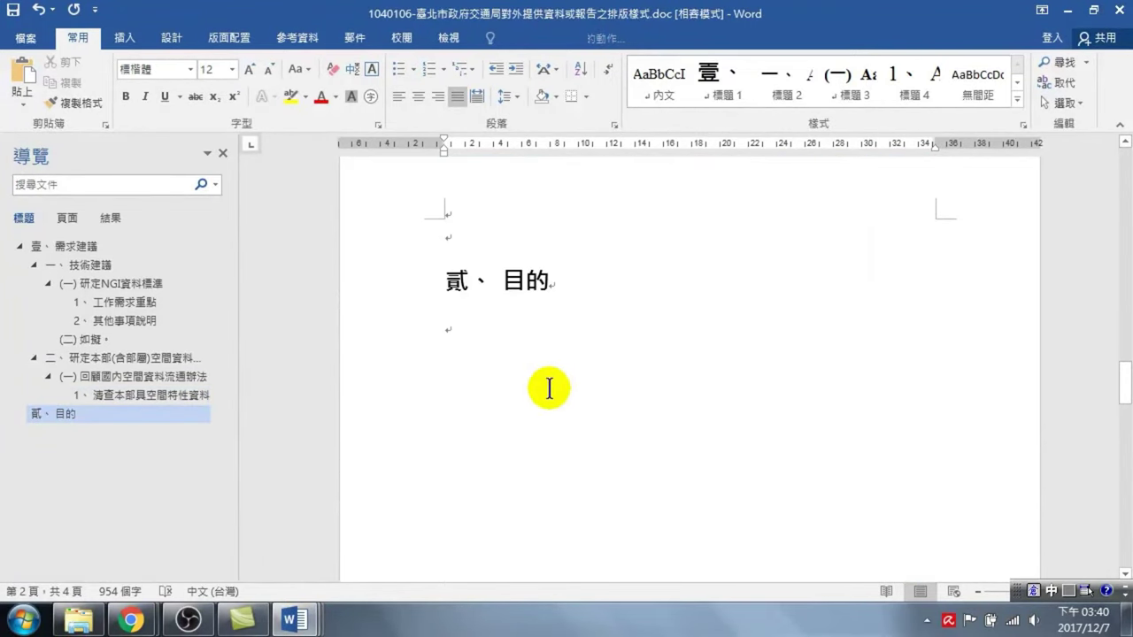
click(513, 323)
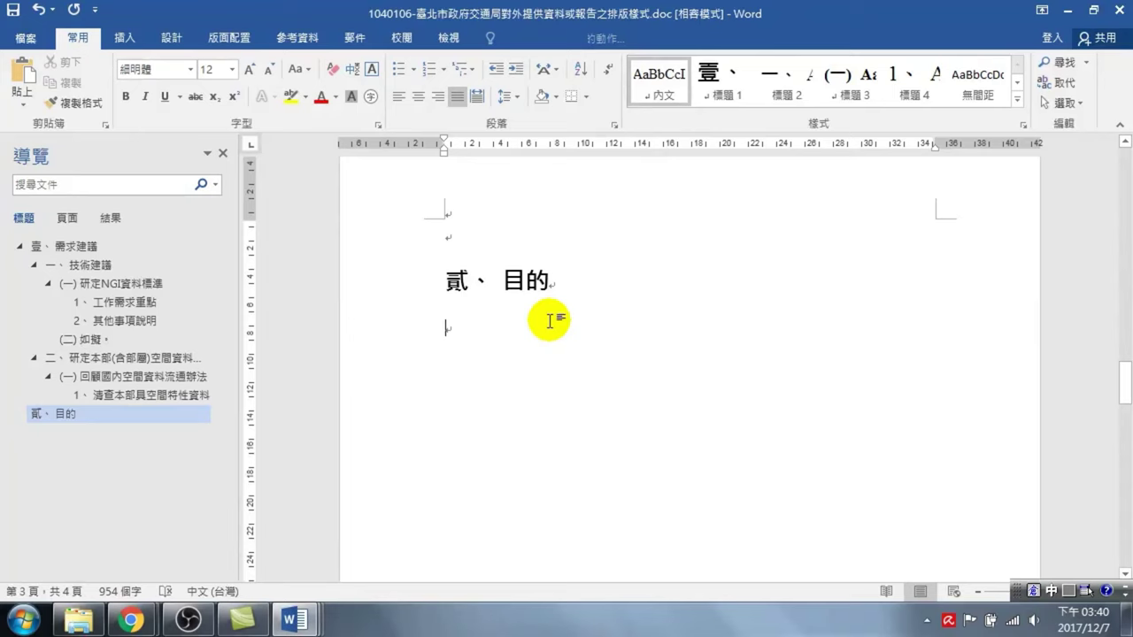
- Insert a 2-column, 3-row table below the 貳、目的 heading and select it
click(125, 36)
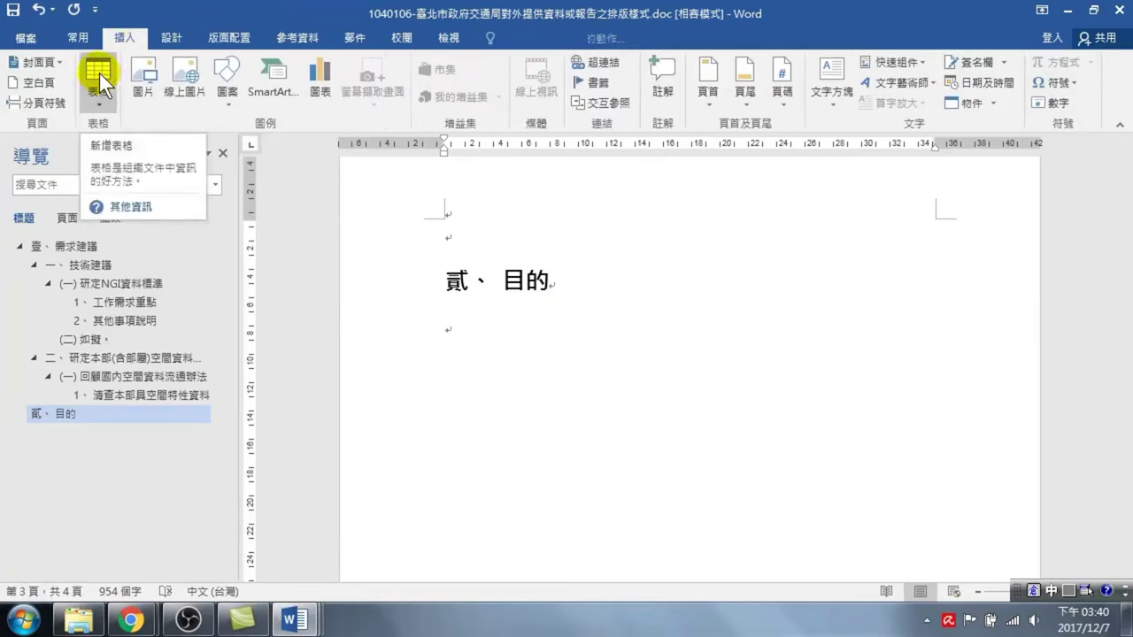
click(100, 73)
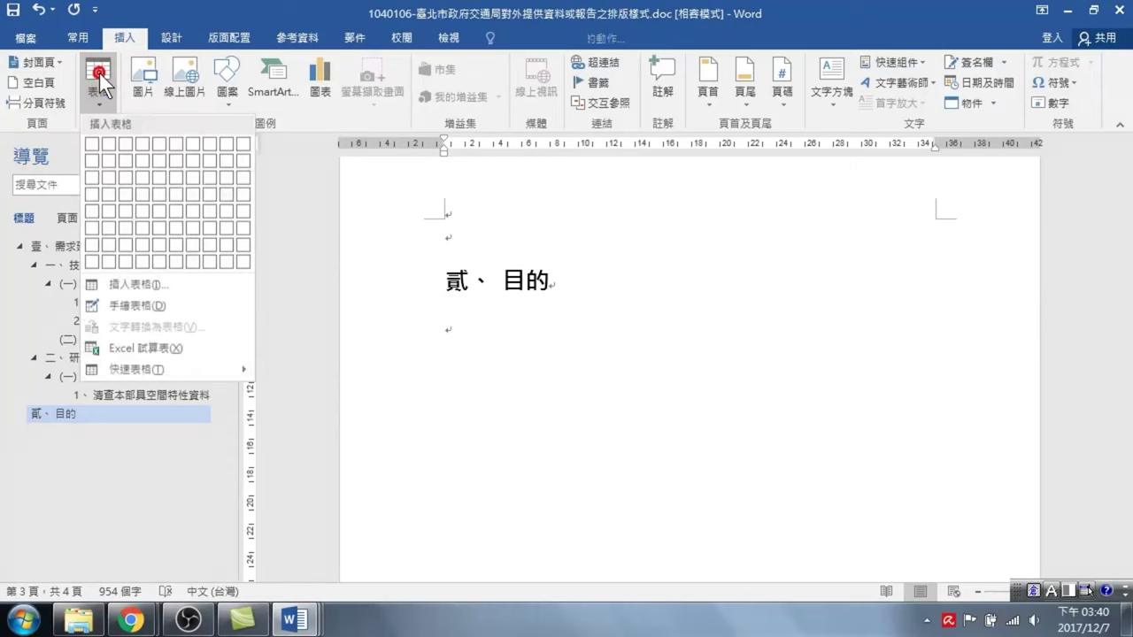
click(109, 179)
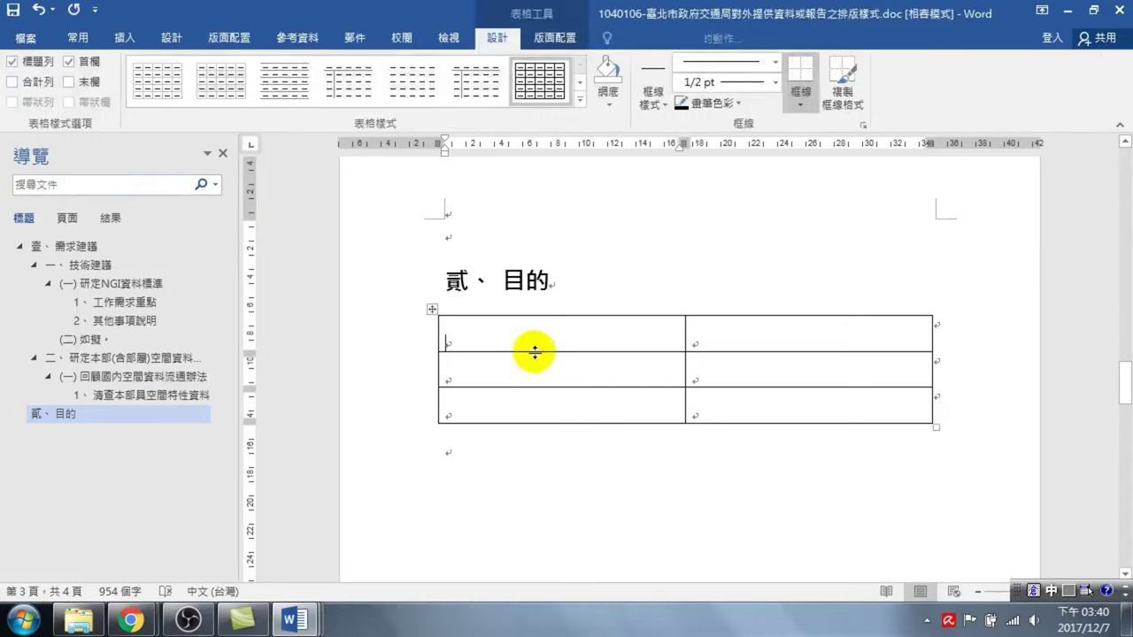
click(431, 310)
- In Table Properties, center the table and set the column width to 6 cm
right_click(431, 309)
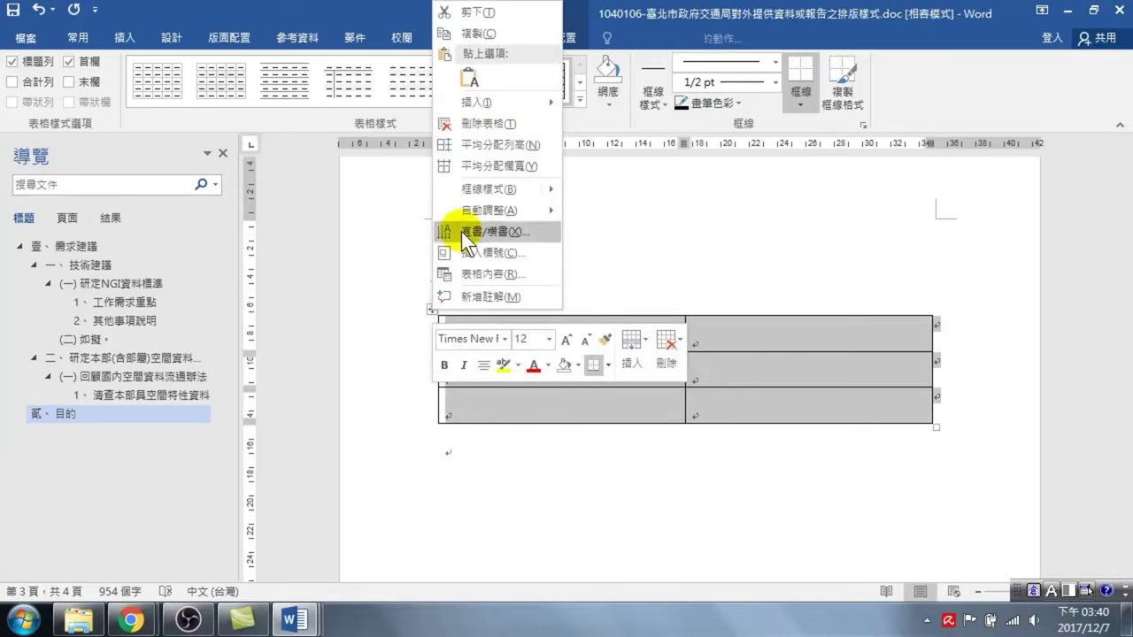
click(493, 273)
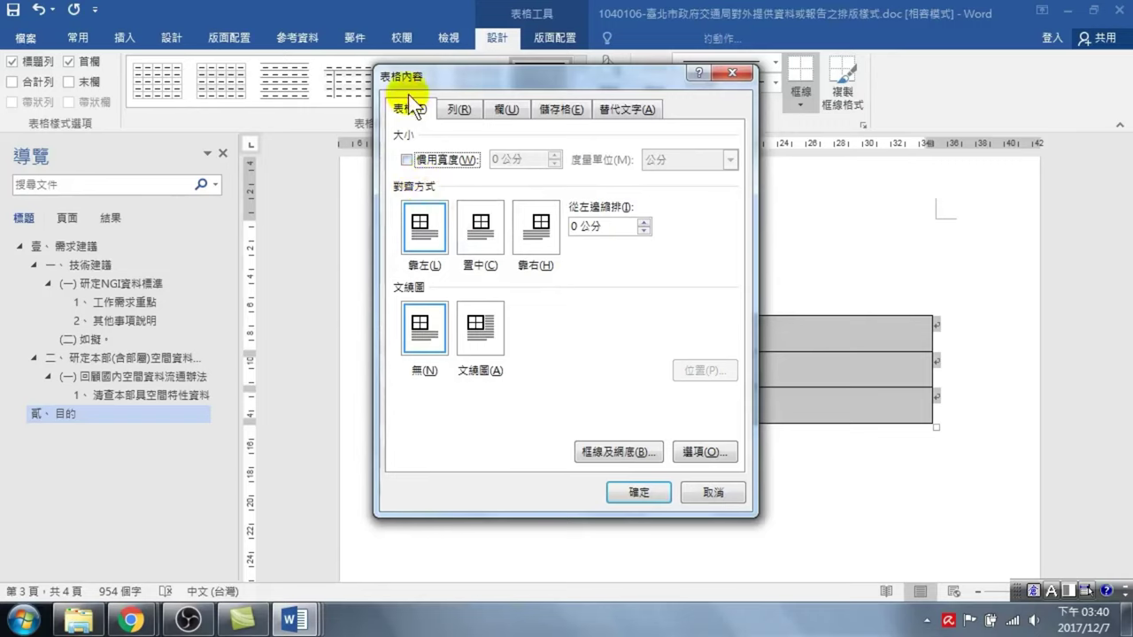
click(478, 227)
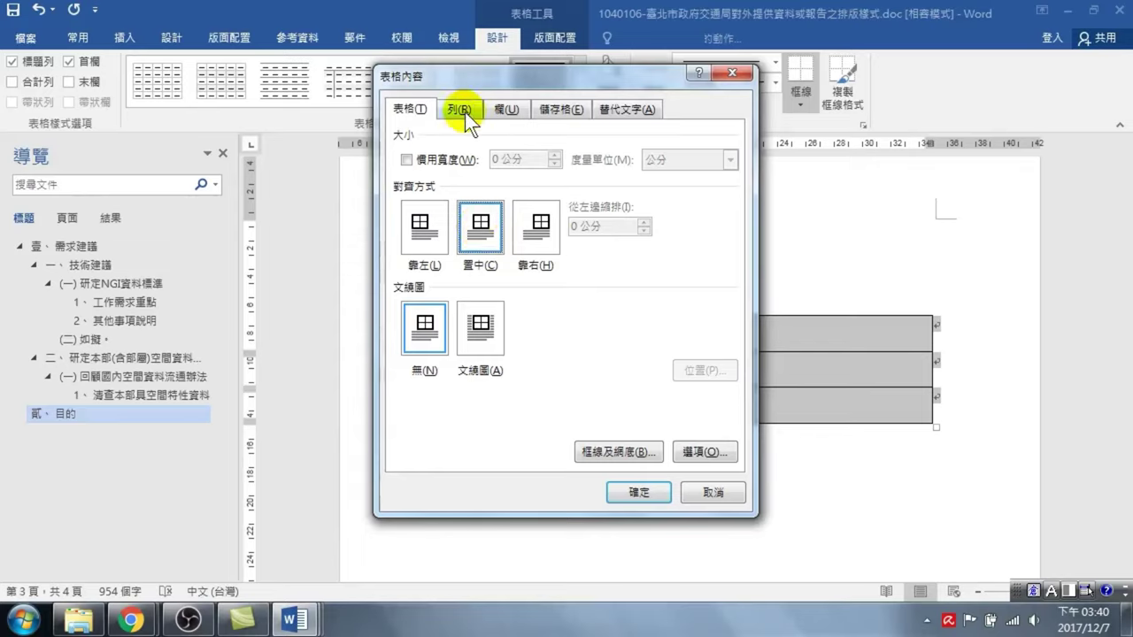
click(505, 106)
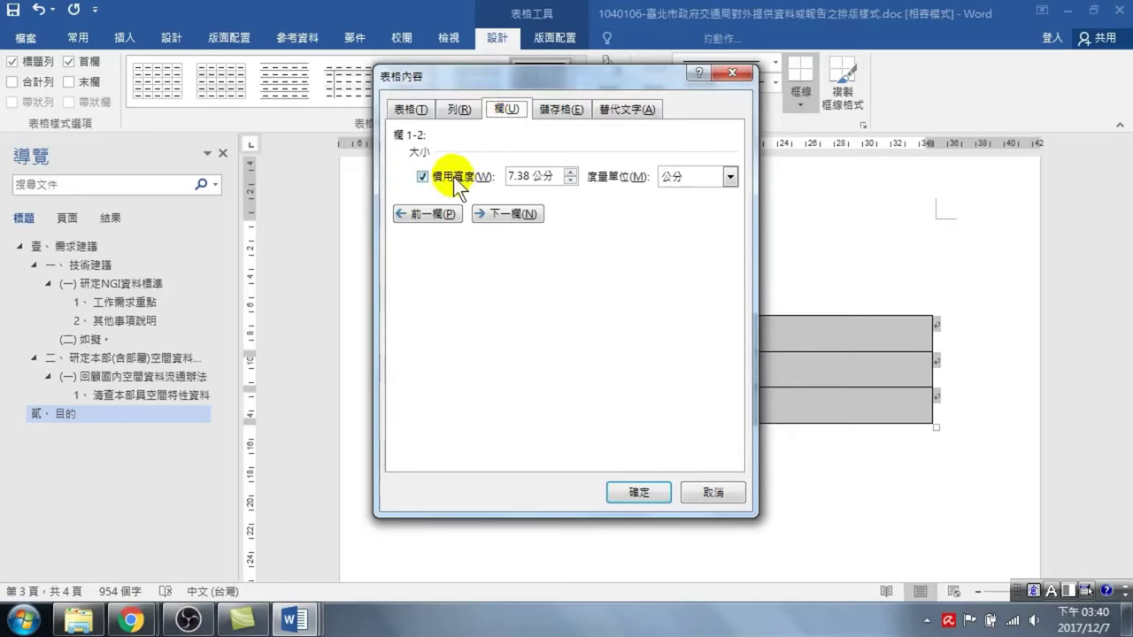
double_click(526, 174)
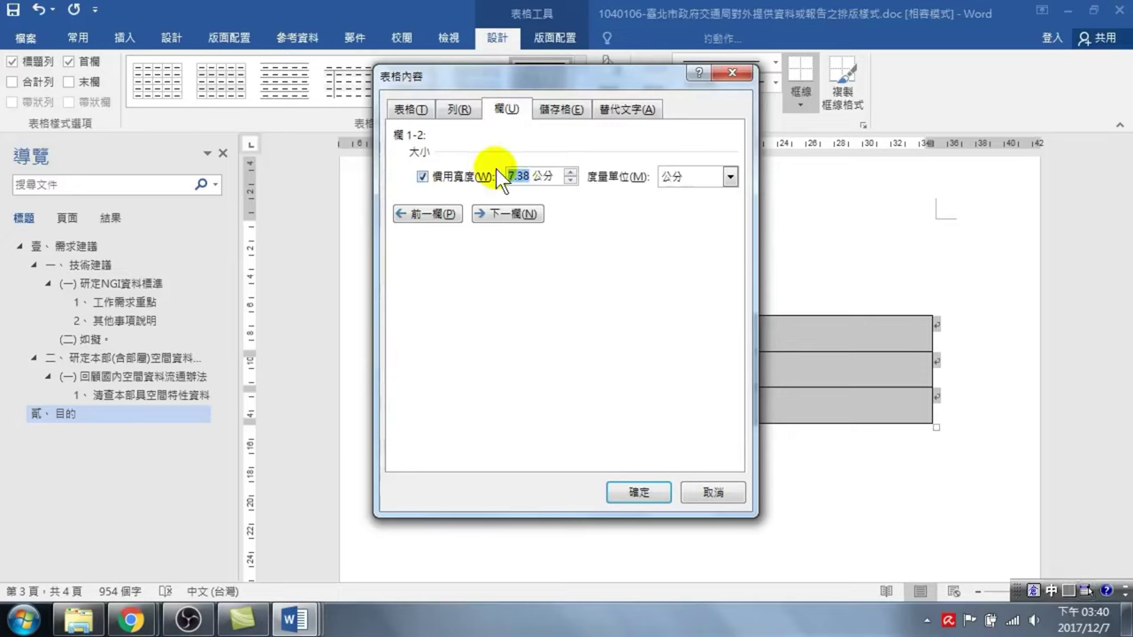
text(6)
click(507, 213)
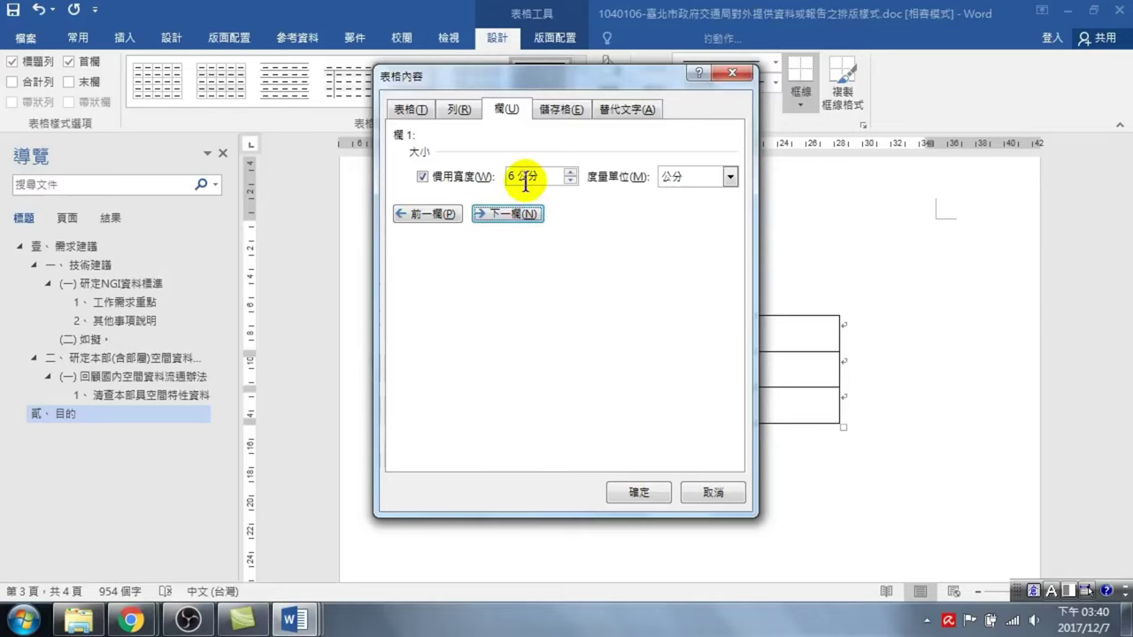
- Change columns 1 and 2 to 7 cm width and confirm the properties
drag(576, 71, 176, 129)
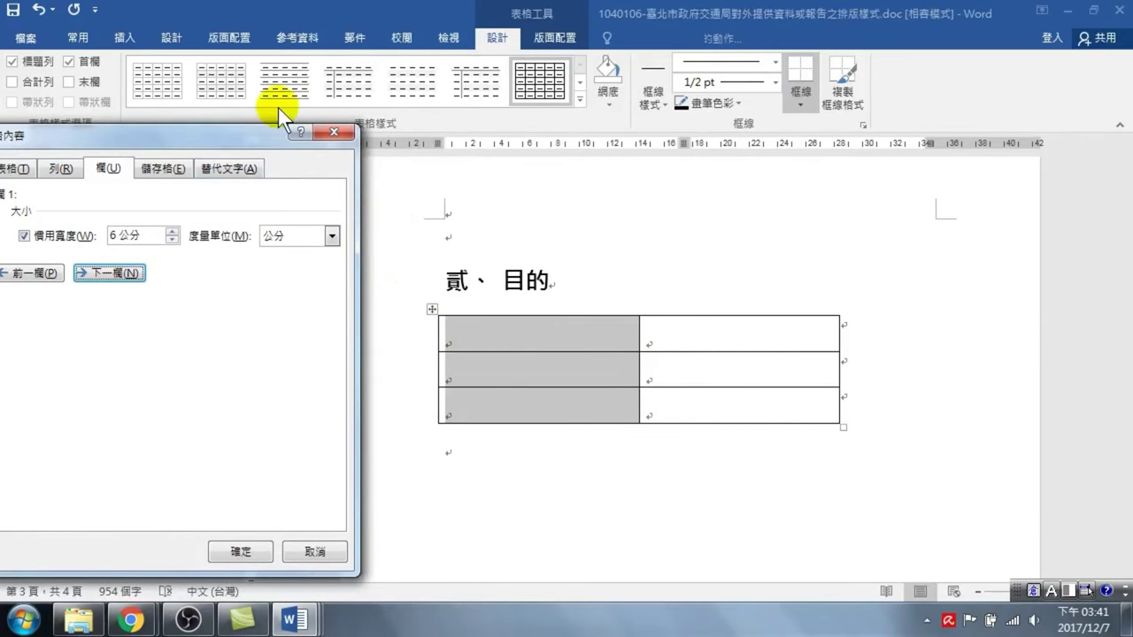
drag(311, 135, 533, 108)
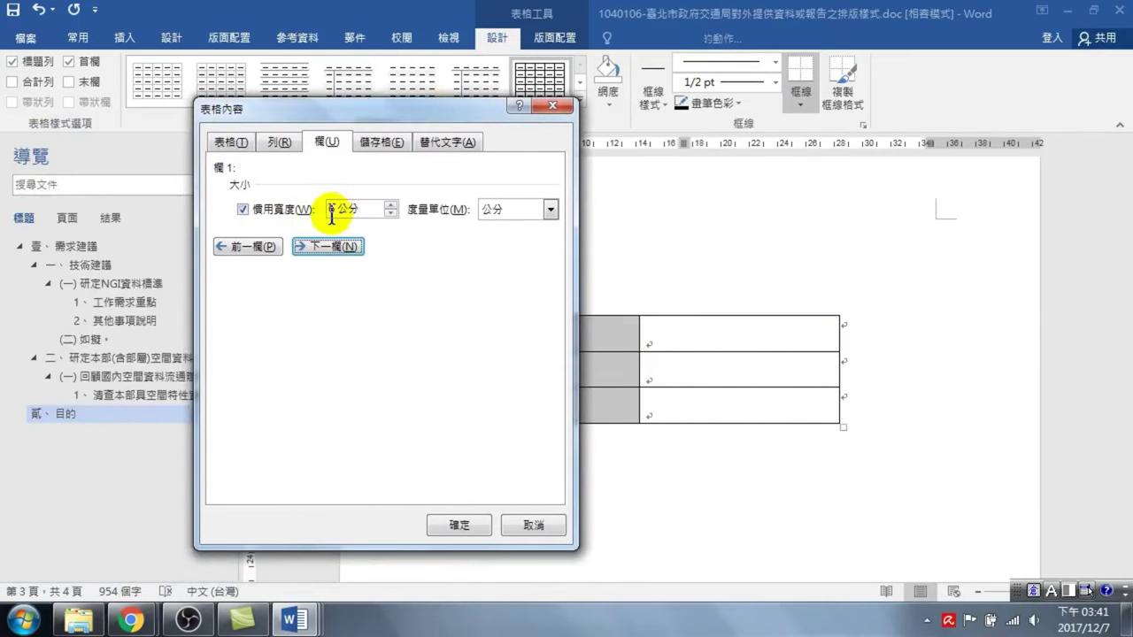
double_click(331, 210)
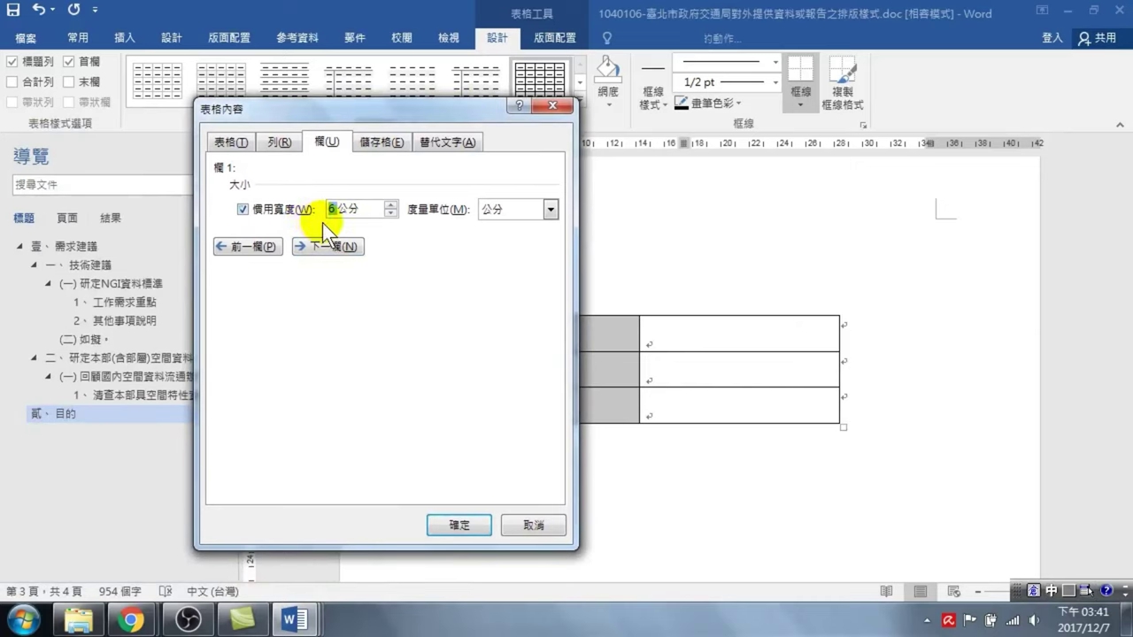
text(7)
click(326, 246)
double_click(331, 210)
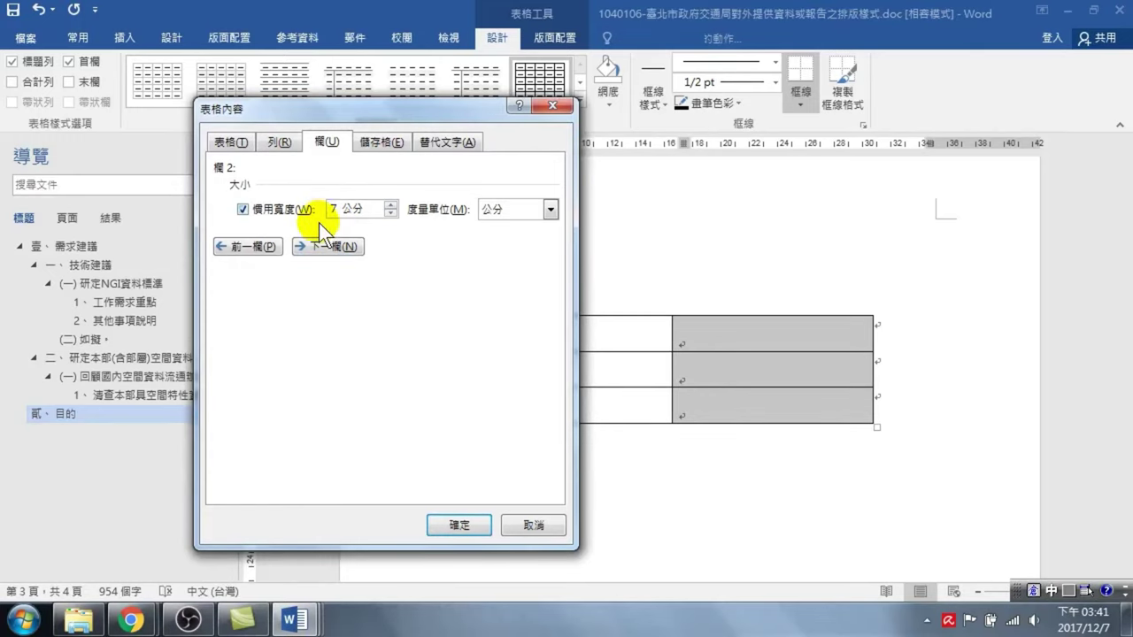
click(322, 244)
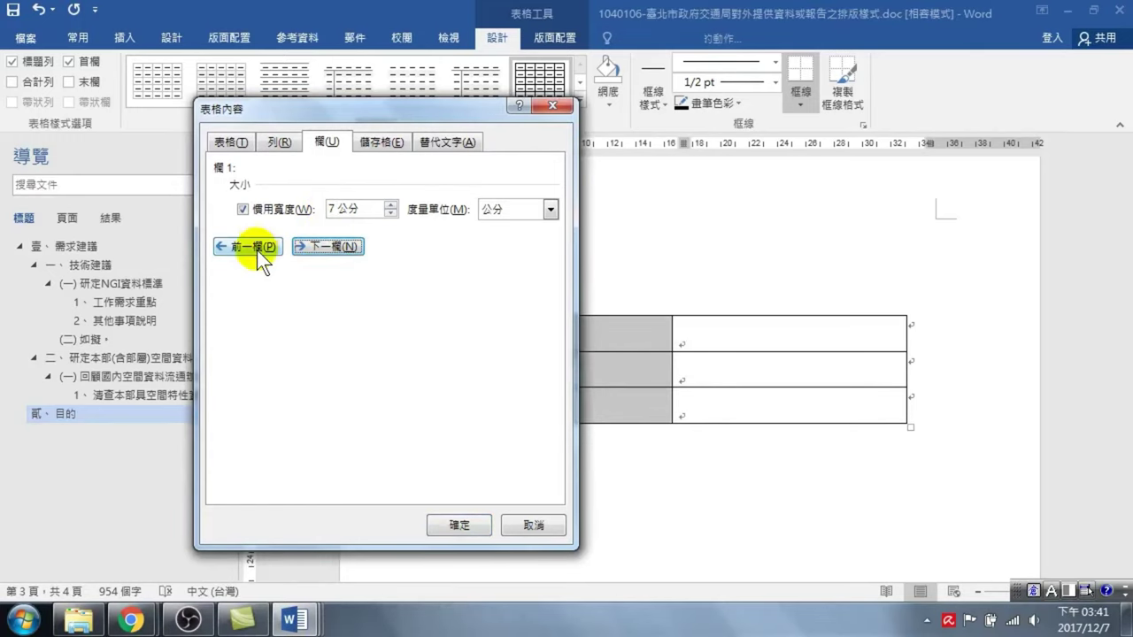
click(477, 518)
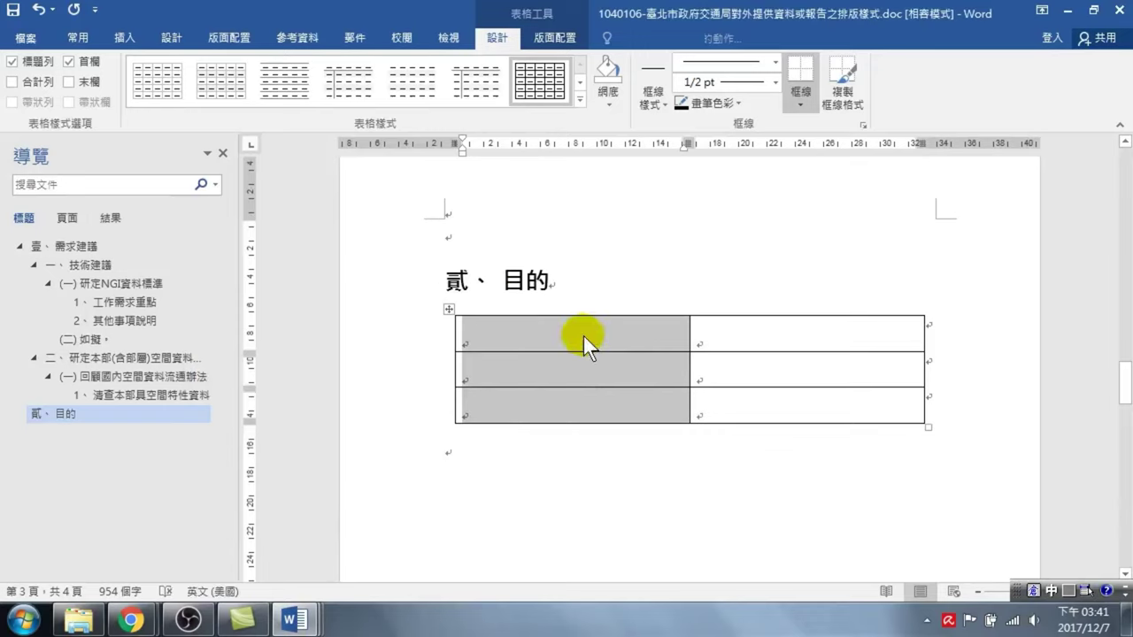
- Reopen Table Properties and set the column widths back to 6 cm
click(448, 308)
right_click(449, 308)
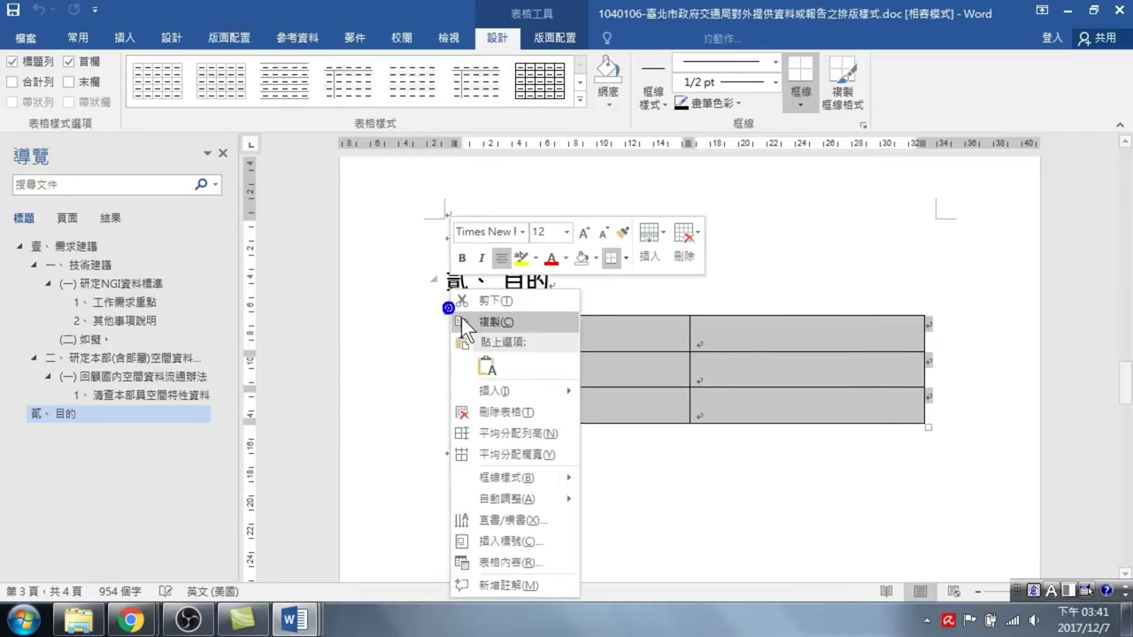
click(505, 561)
click(495, 173)
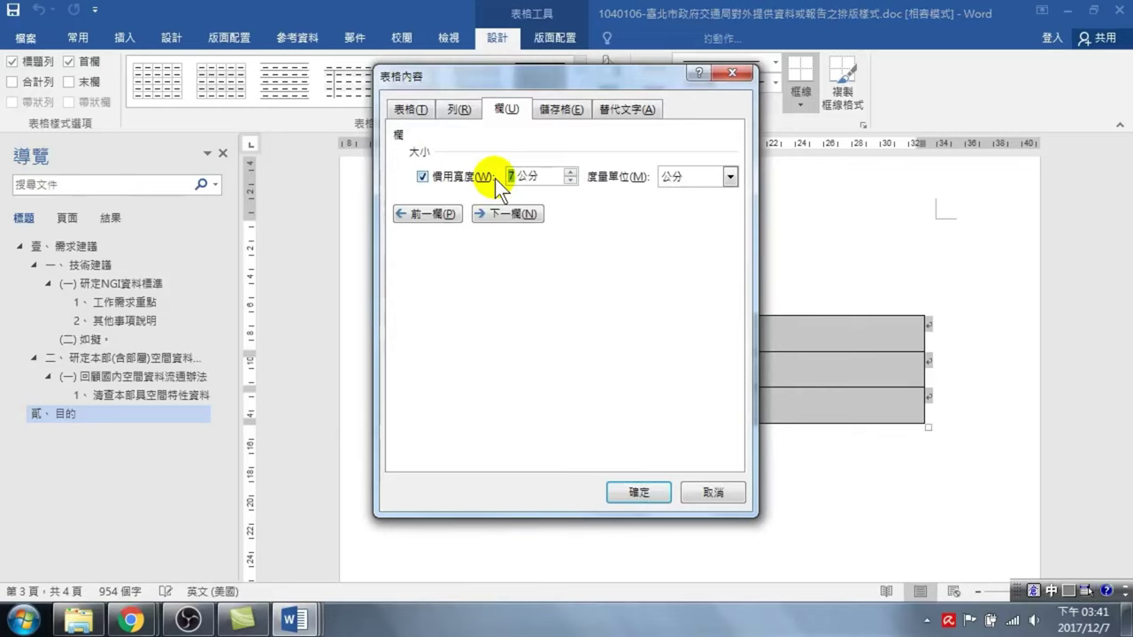
text(6)
click(507, 213)
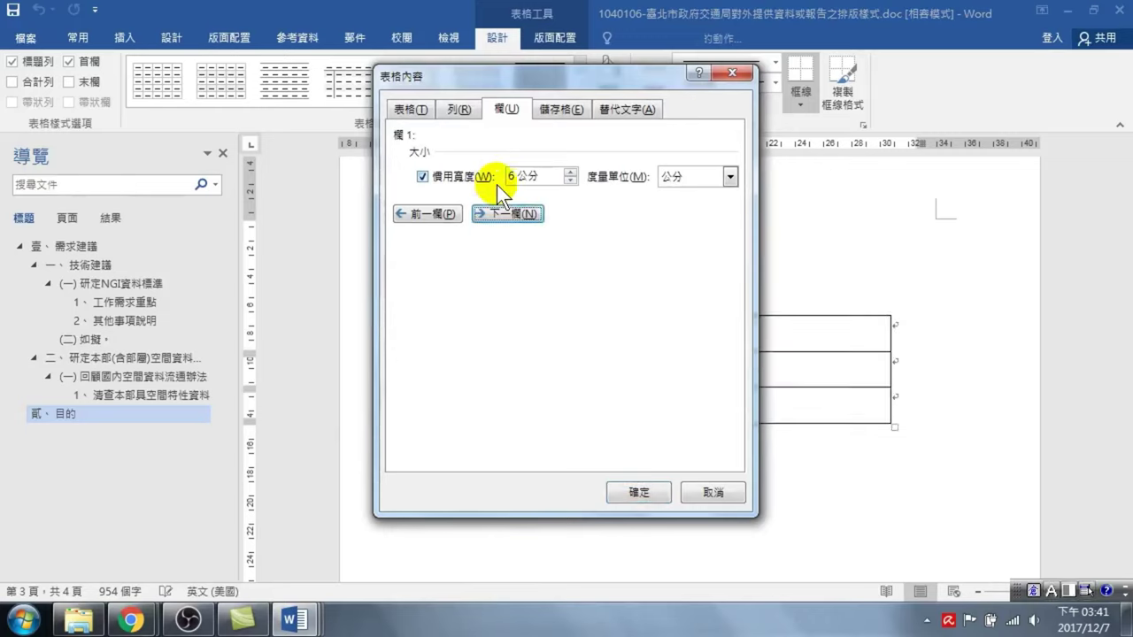
click(628, 485)
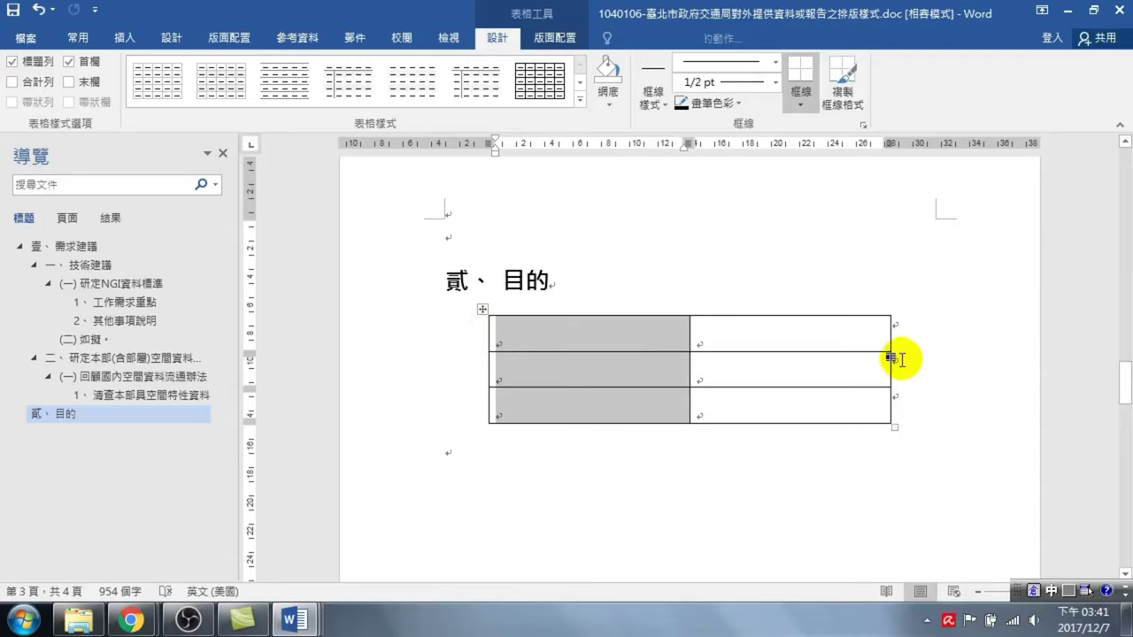
click(791, 410)
- Add a fourth table row with Tab and select all the table's cells
key(Tab)
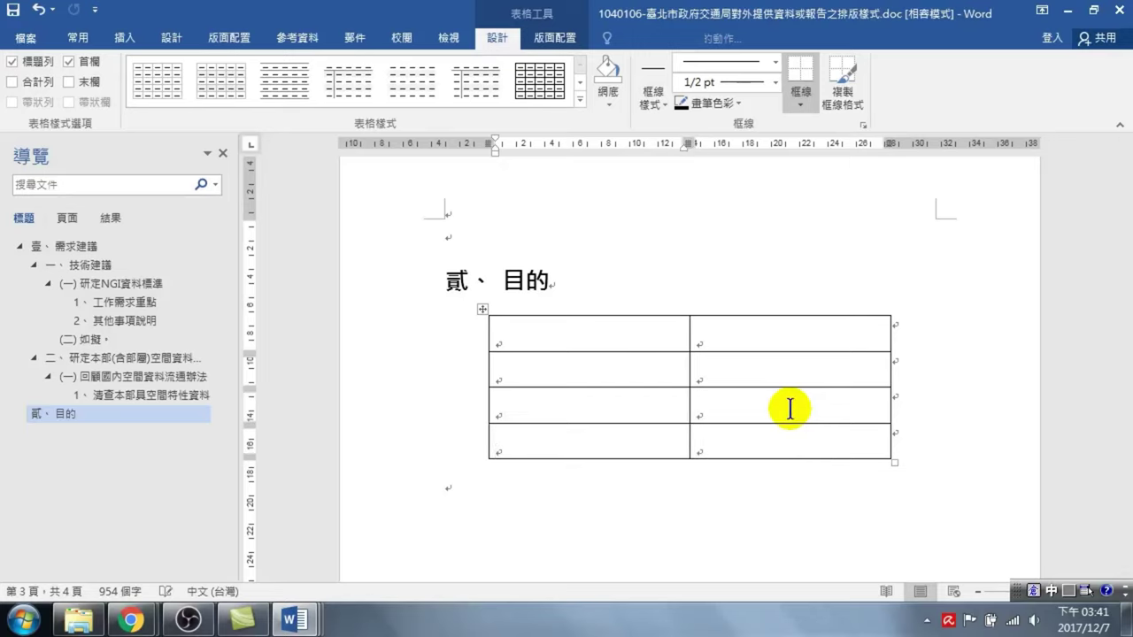
click(505, 335)
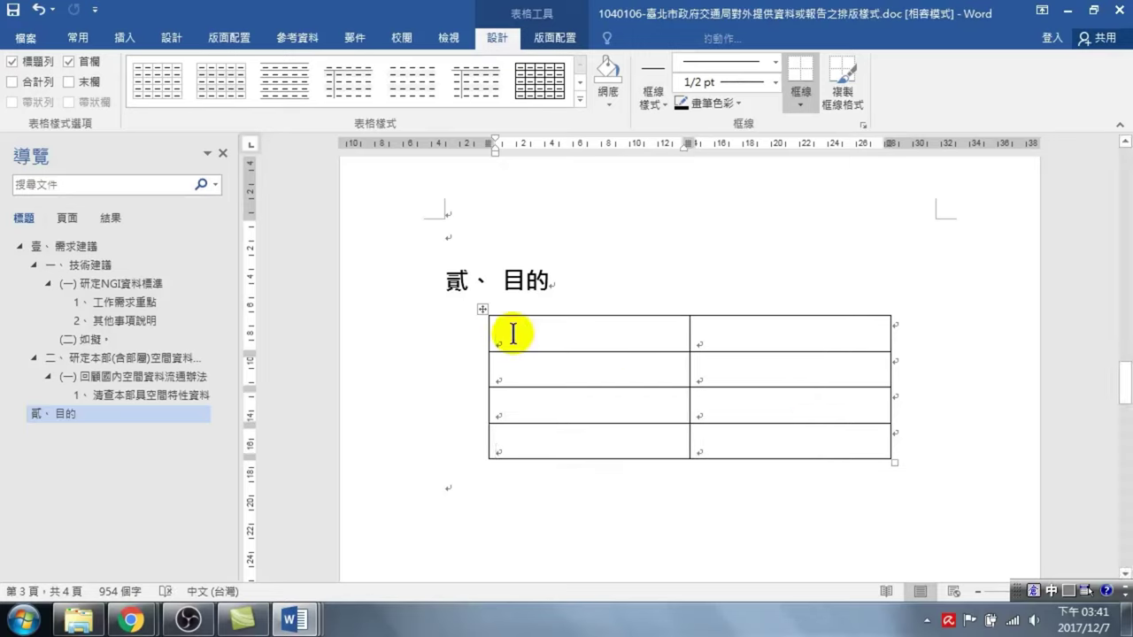
mouse_move(512, 333)
mouse_down()
mouse_move(878, 507)
mouse_move(892, 433)
mouse_up()
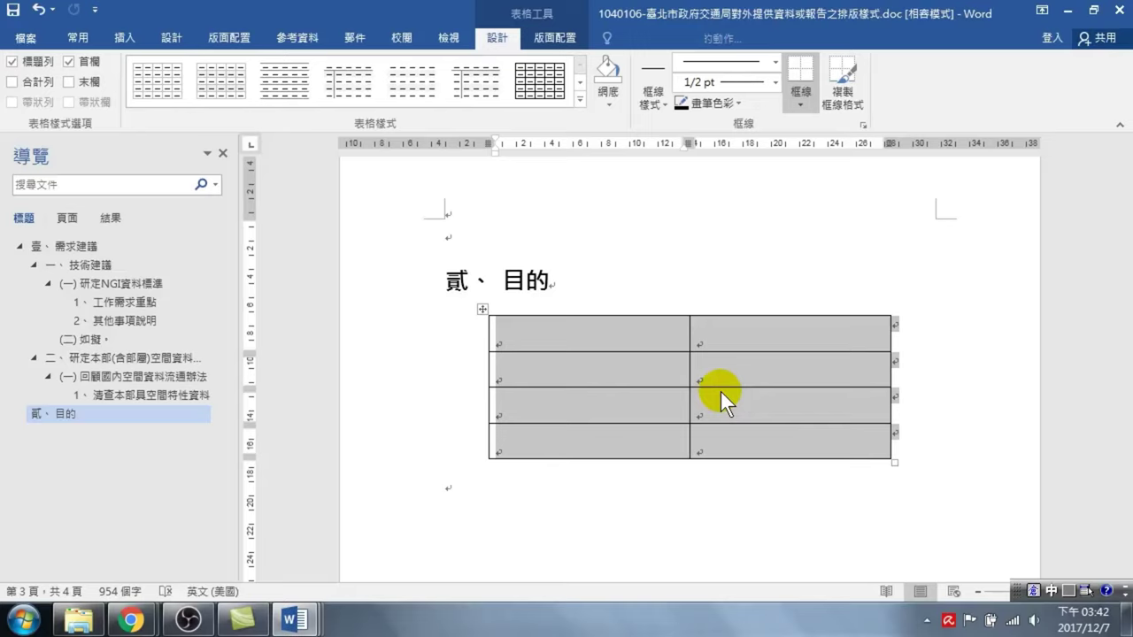
- Give every table row a specified minimum height of 4 cm
right_click(482, 310)
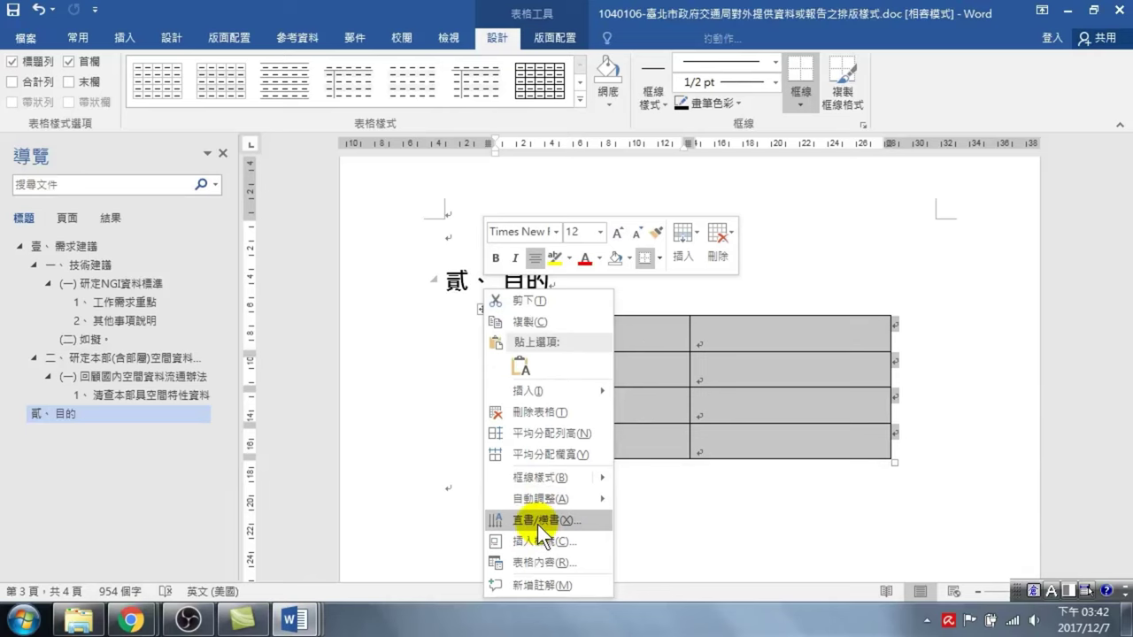
click(544, 561)
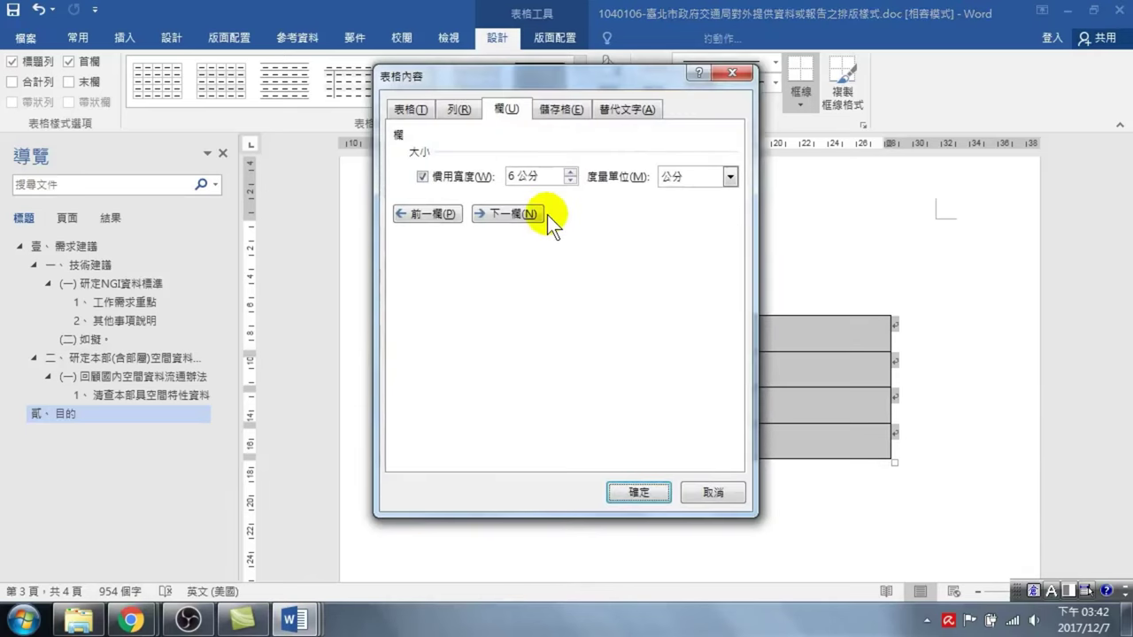
click(457, 108)
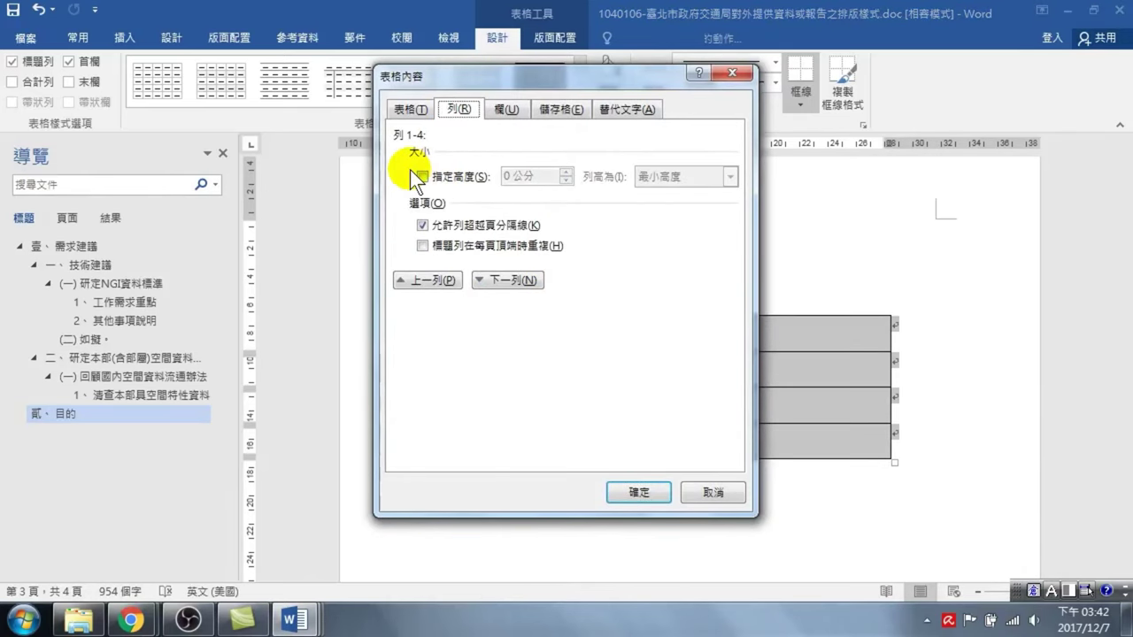
click(424, 175)
double_click(506, 176)
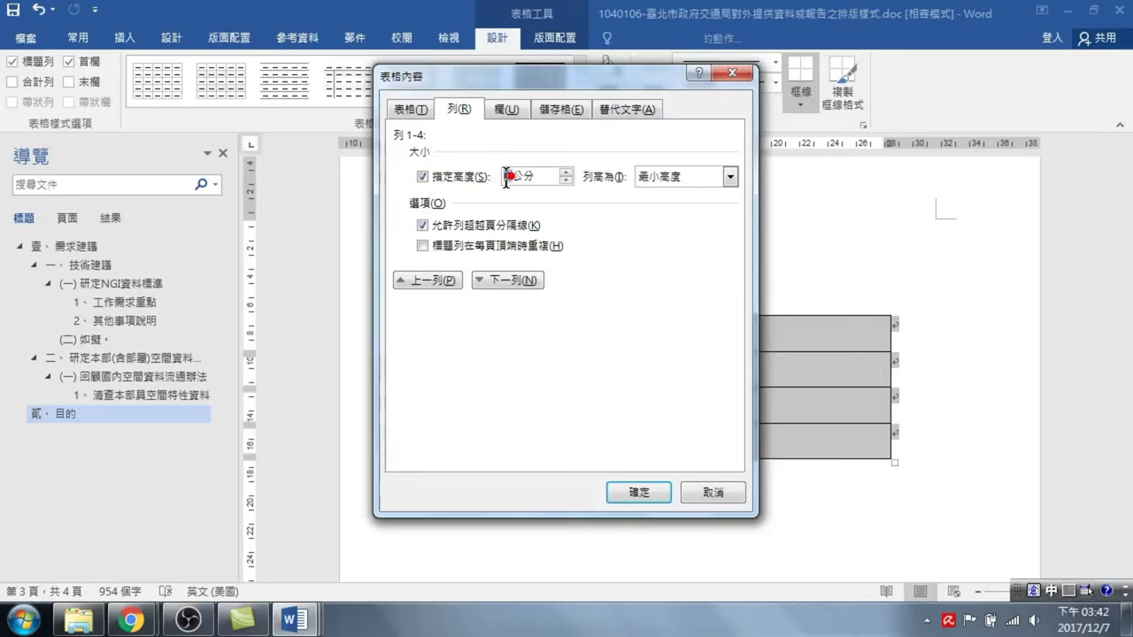
text(4)
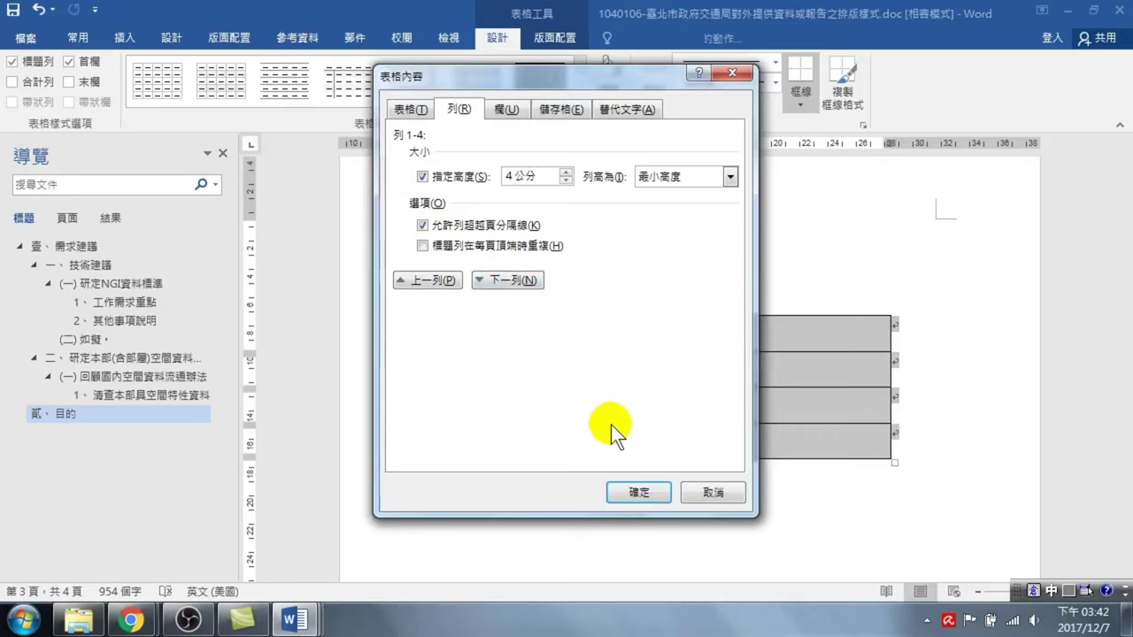
click(641, 488)
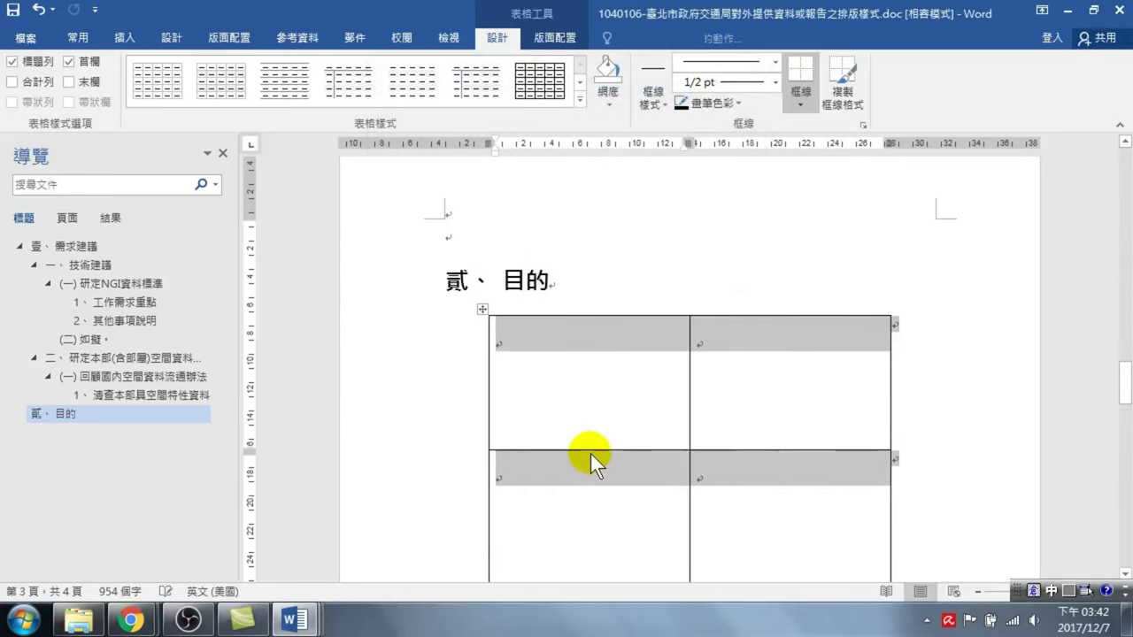
click(543, 345)
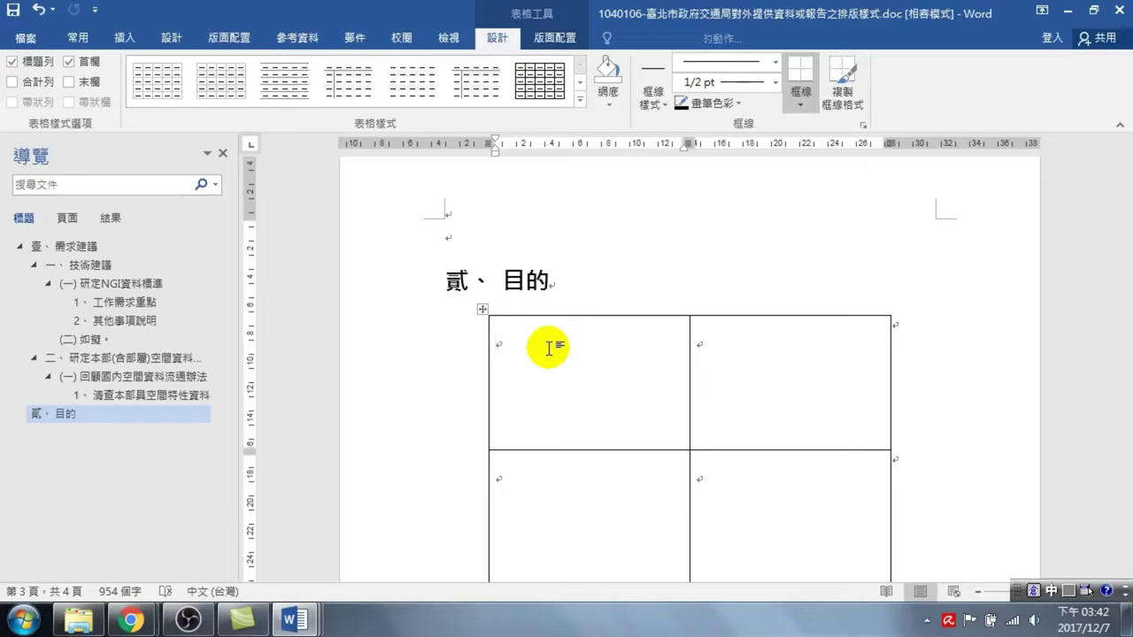
- Uncheck 自動調整成內容大小 in the table options and confirm both dialogs
click(482, 310)
right_click(483, 310)
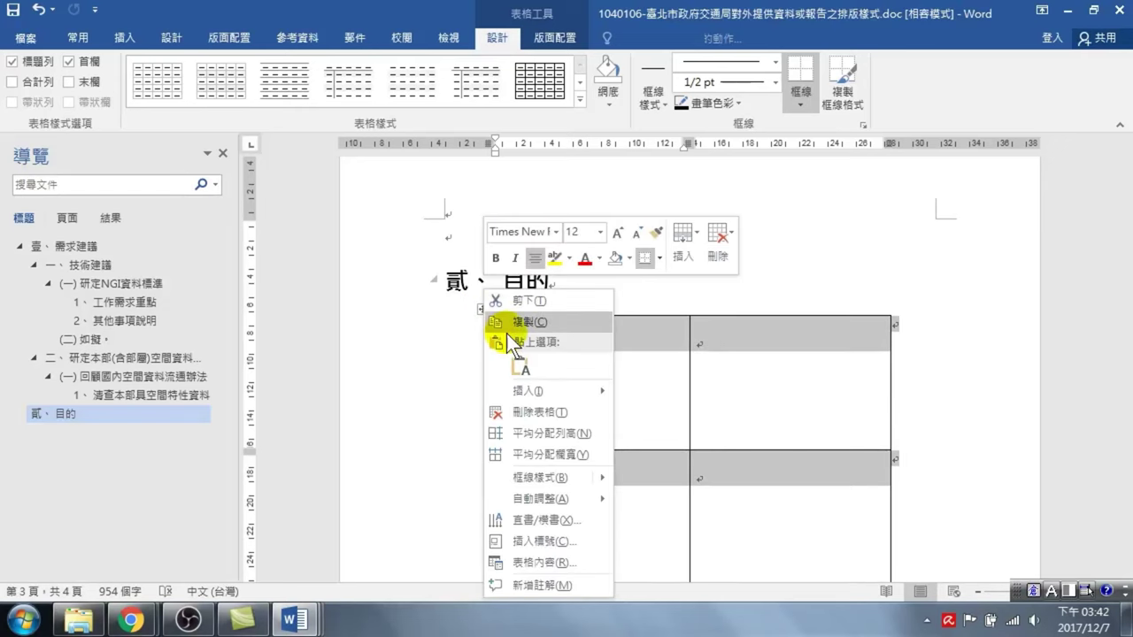
click(542, 562)
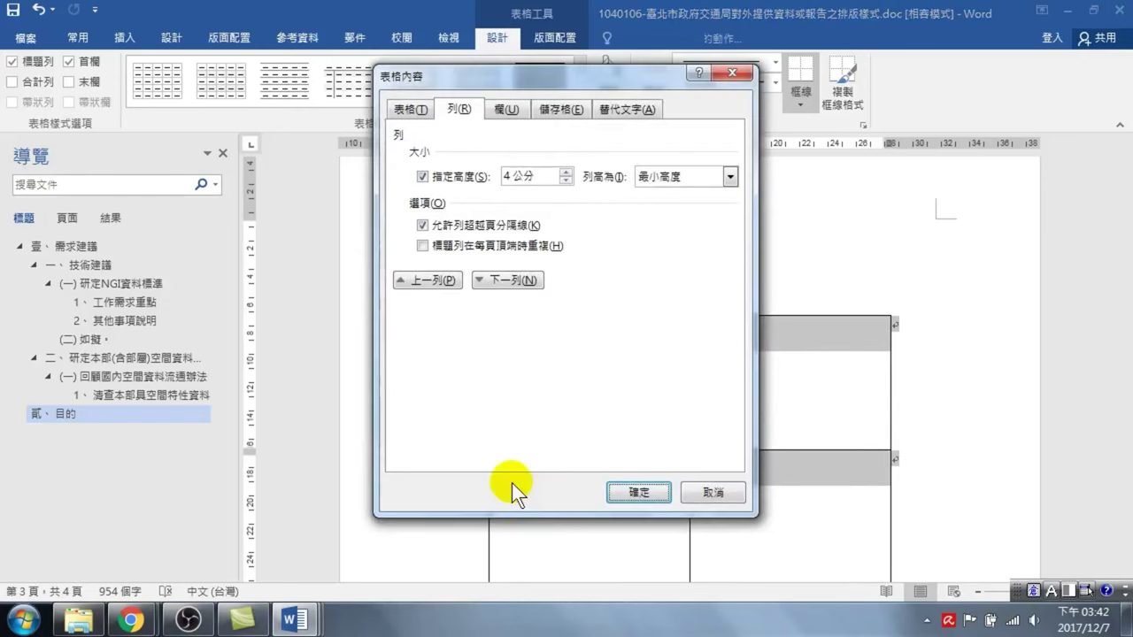
click(407, 110)
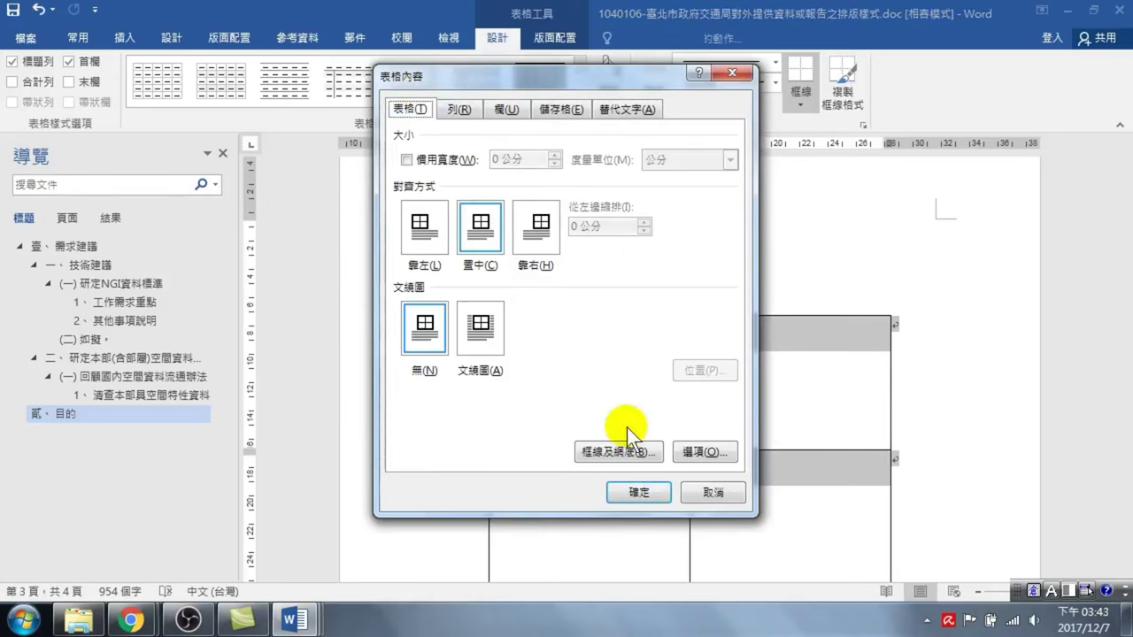
click(688, 449)
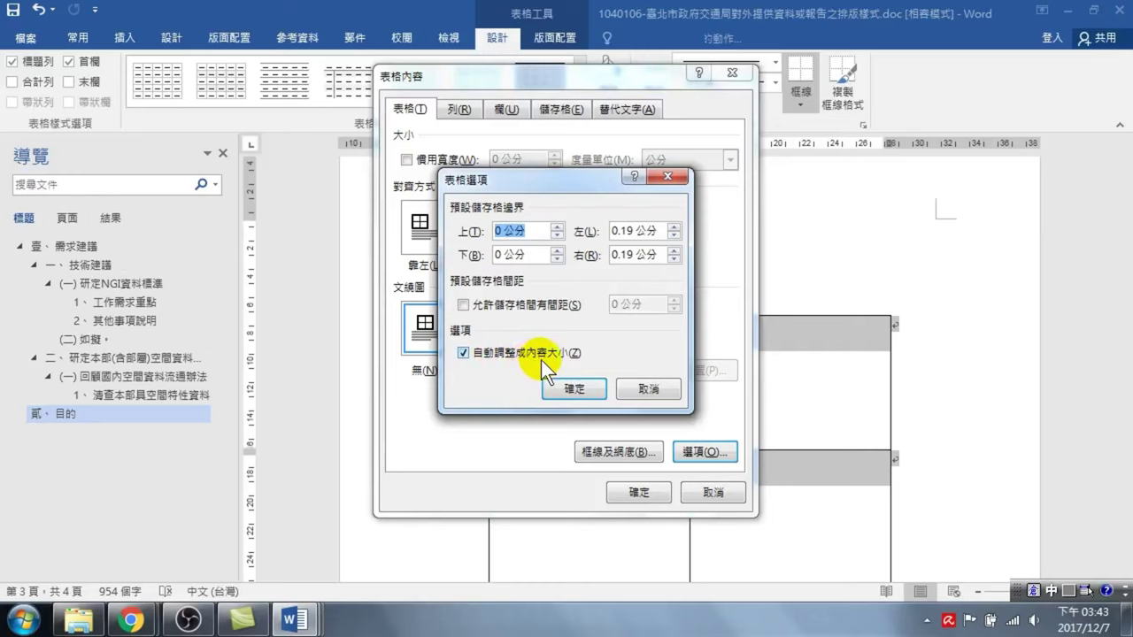
click(469, 357)
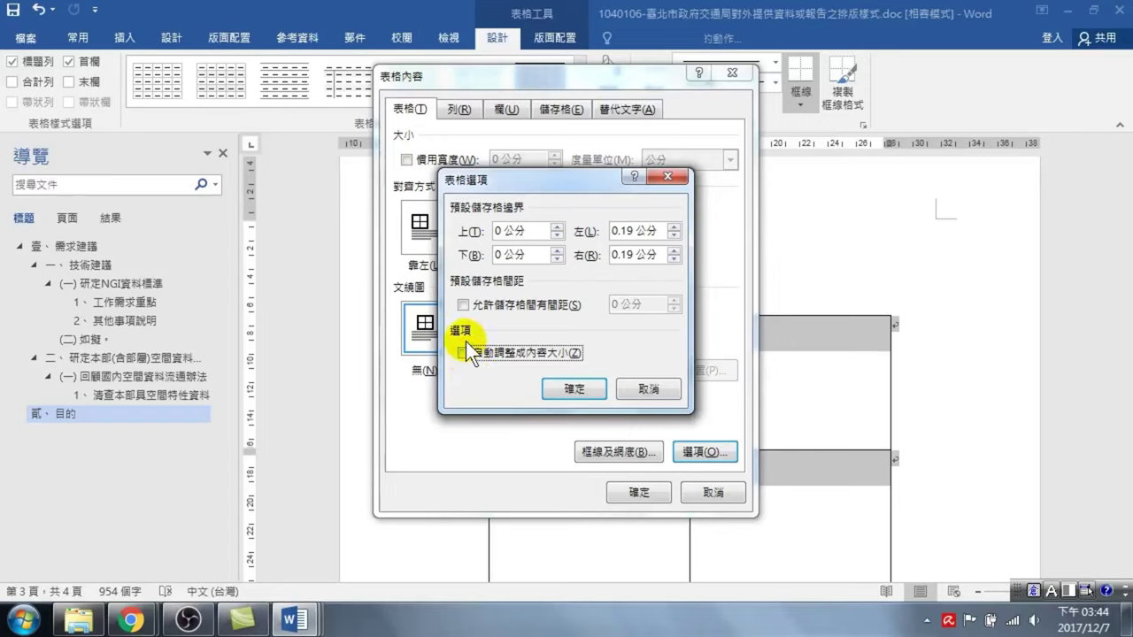
click(575, 389)
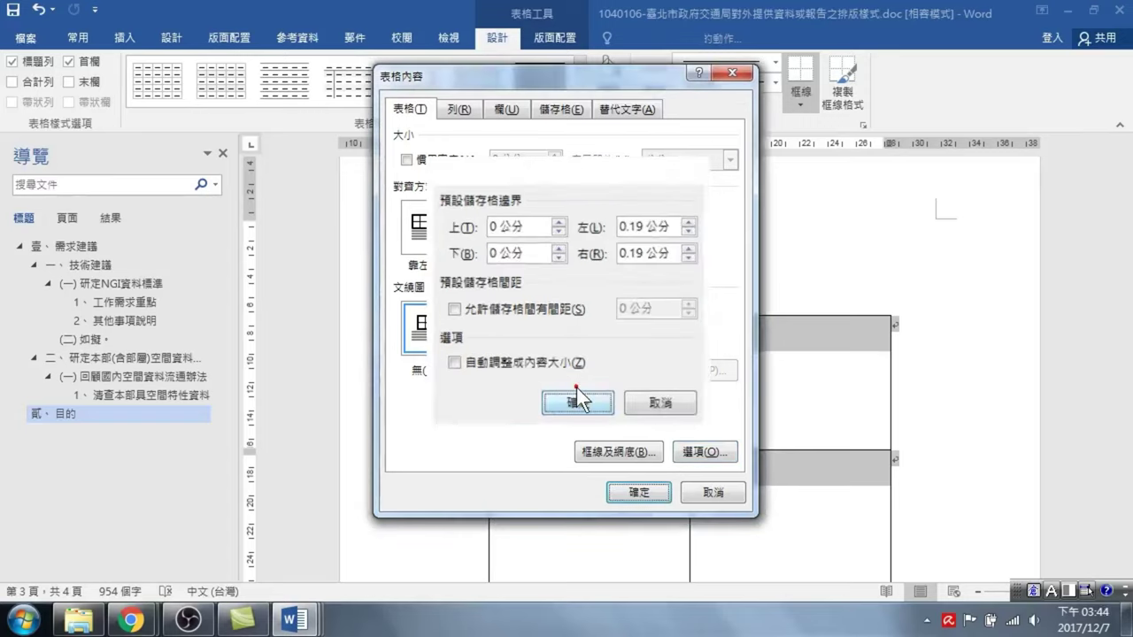
click(635, 492)
click(518, 350)
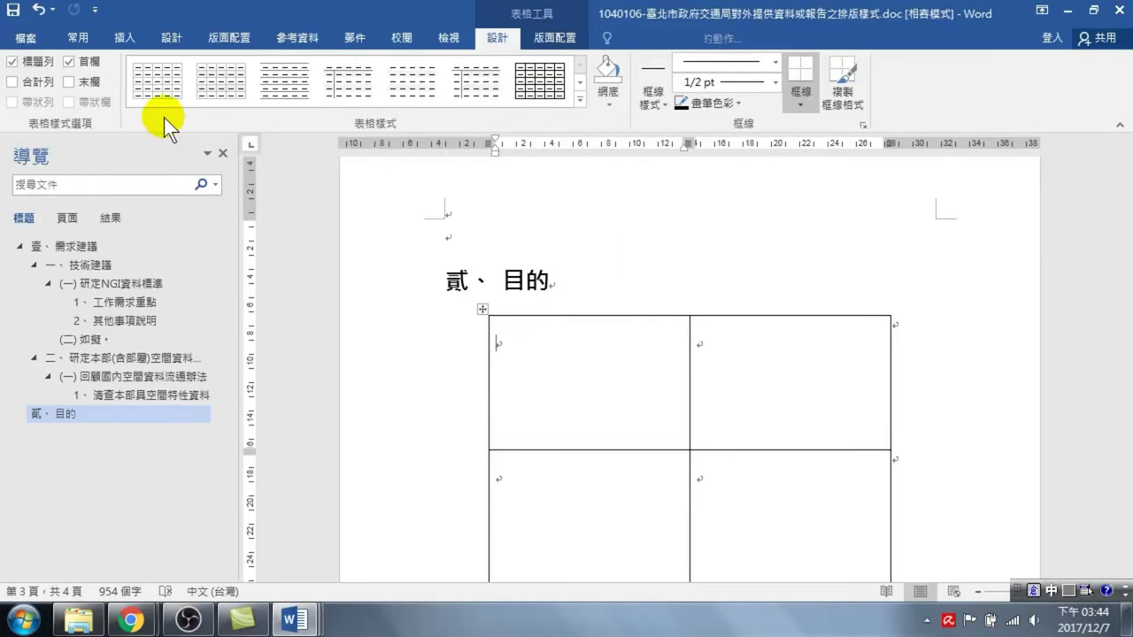
- Insert 菊花.jpg from the sample pictures into the top-left table cell
click(124, 37)
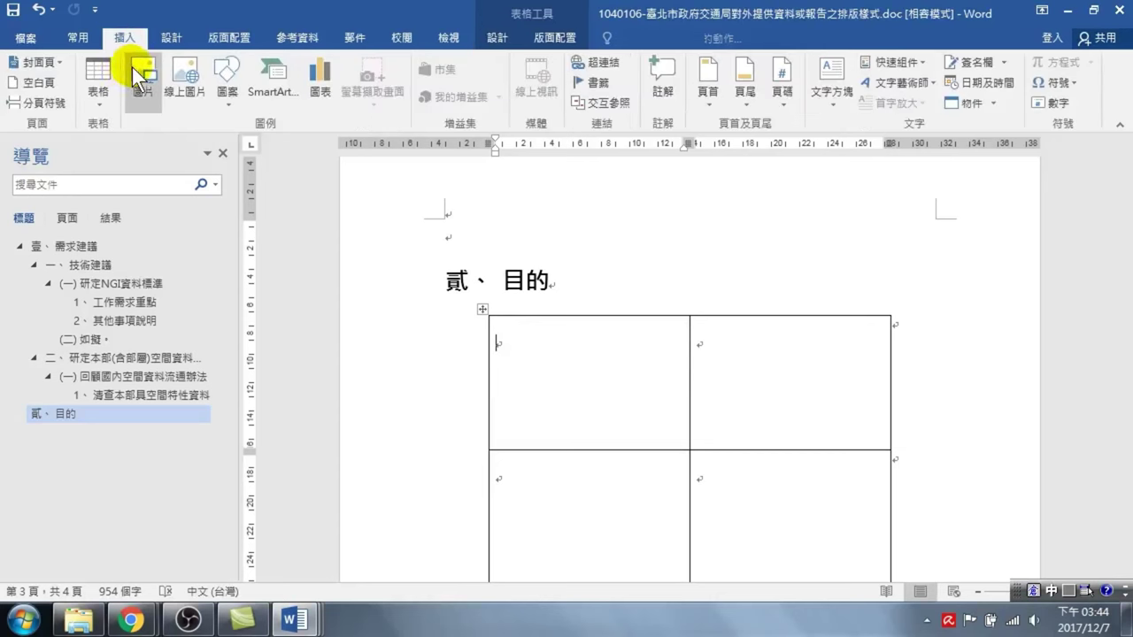
click(137, 75)
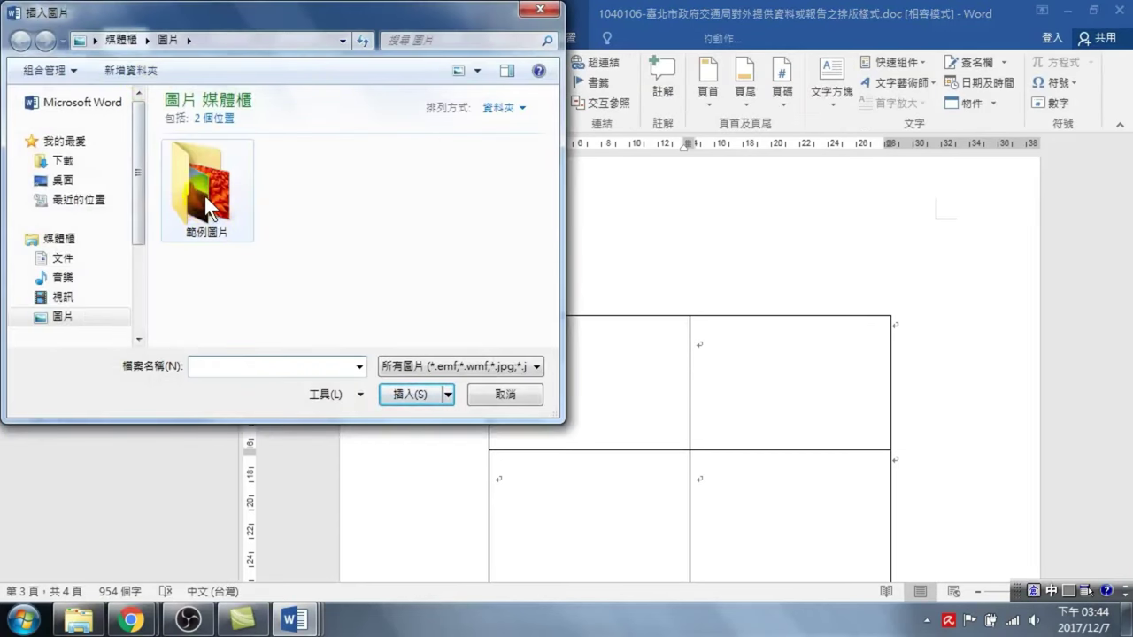
double_click(203, 194)
click(217, 181)
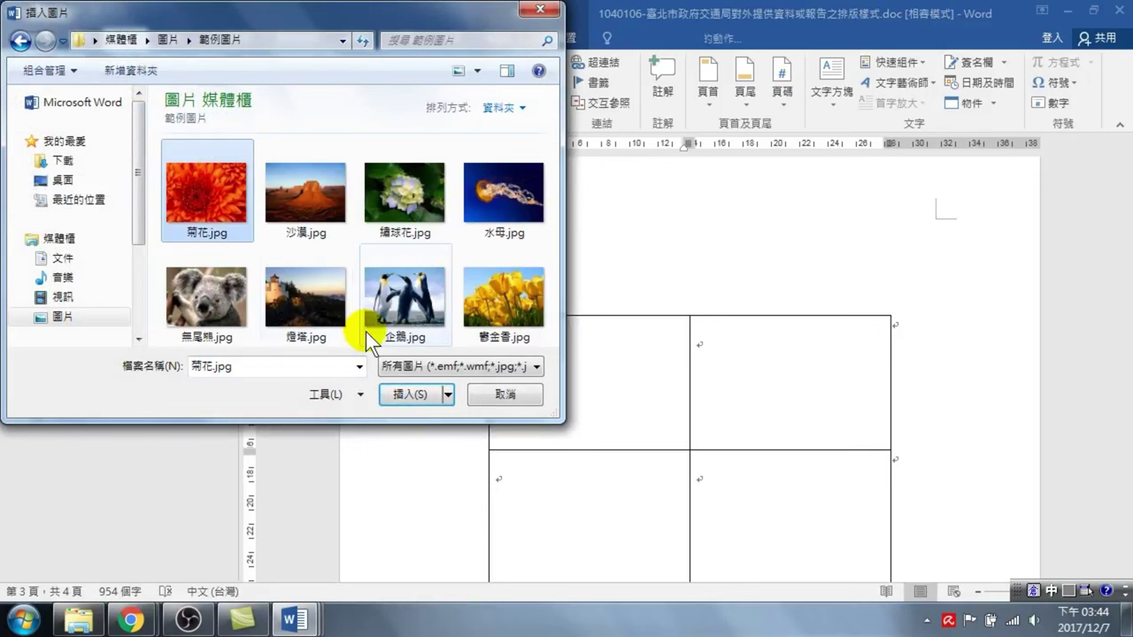
click(407, 394)
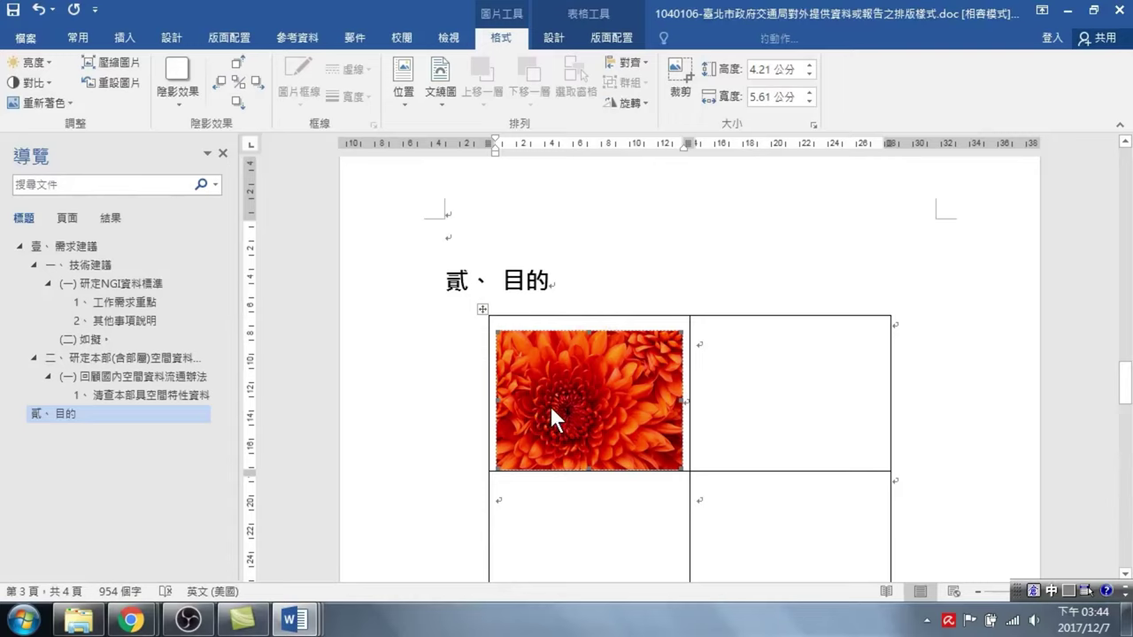
- Shorten the second row and type the caption 菊花 beneath the photo
scroll(550, 416, down, 3)
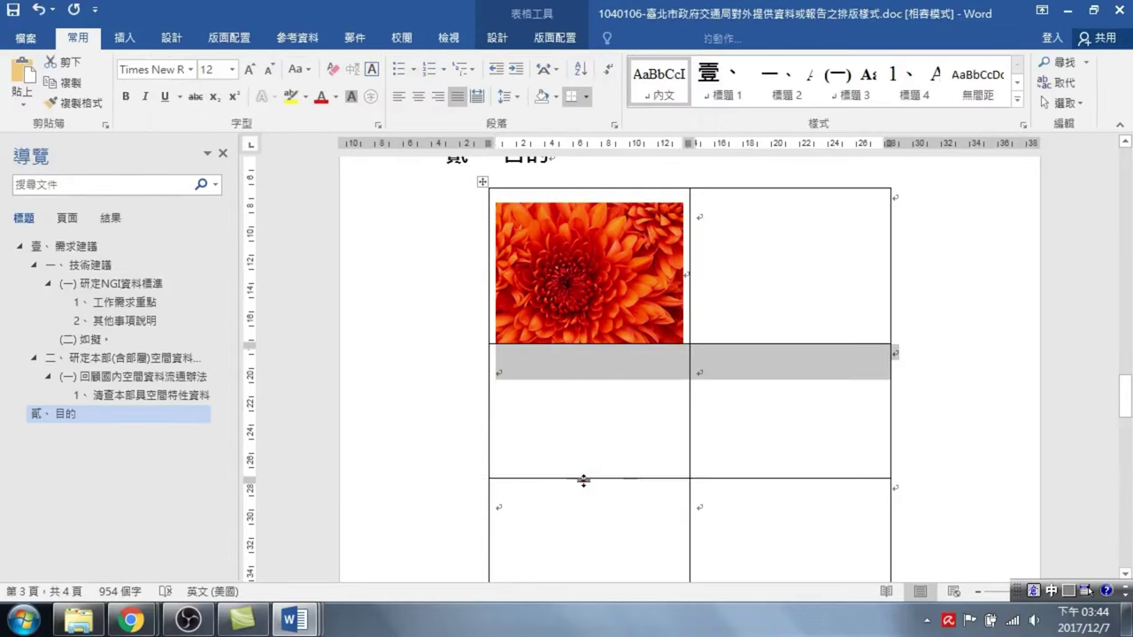
drag(582, 481, 623, 378)
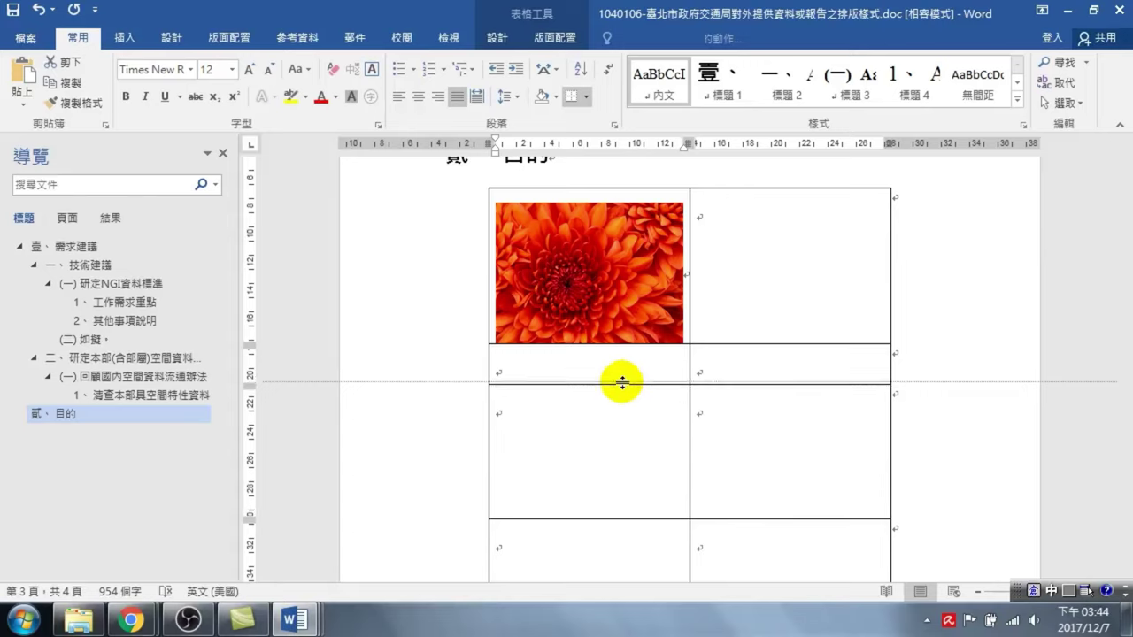
click(566, 369)
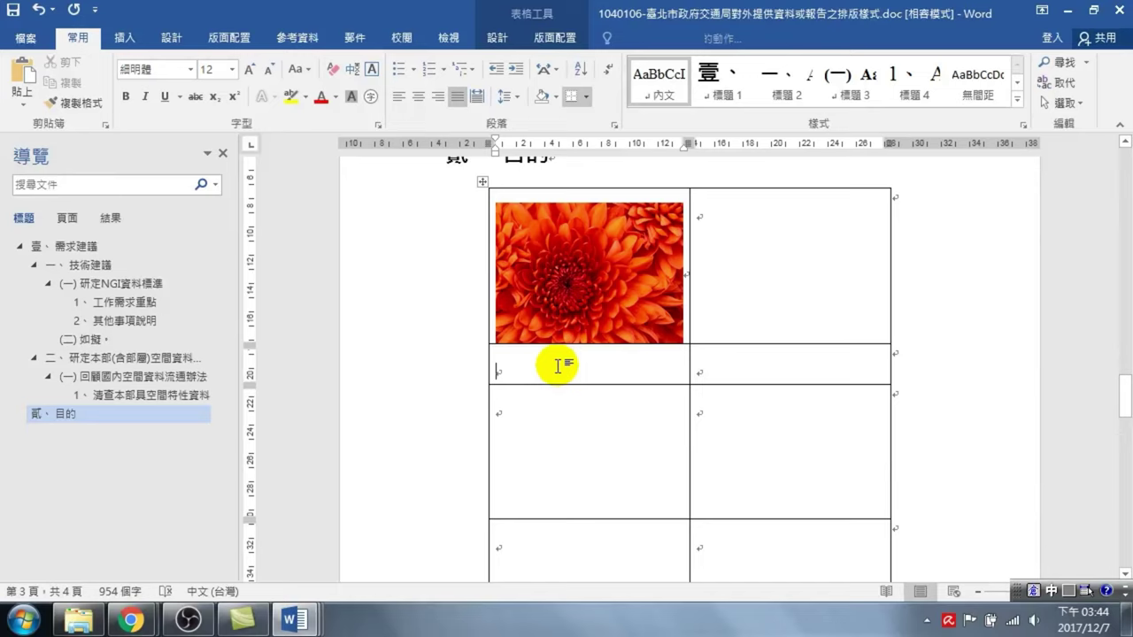
text(t)
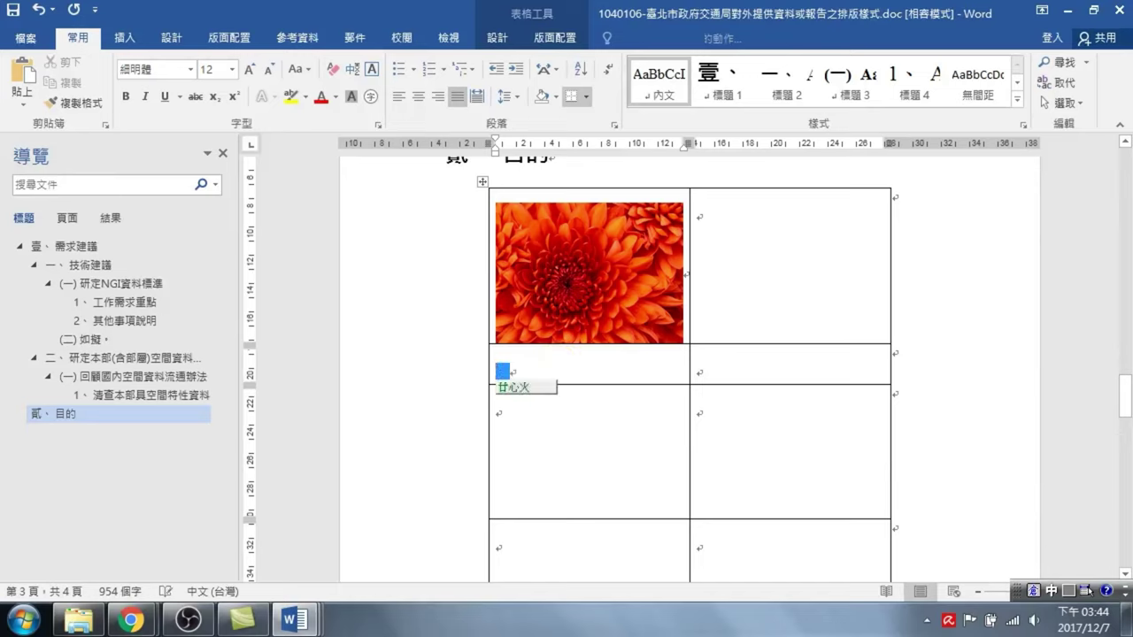
text(d top)
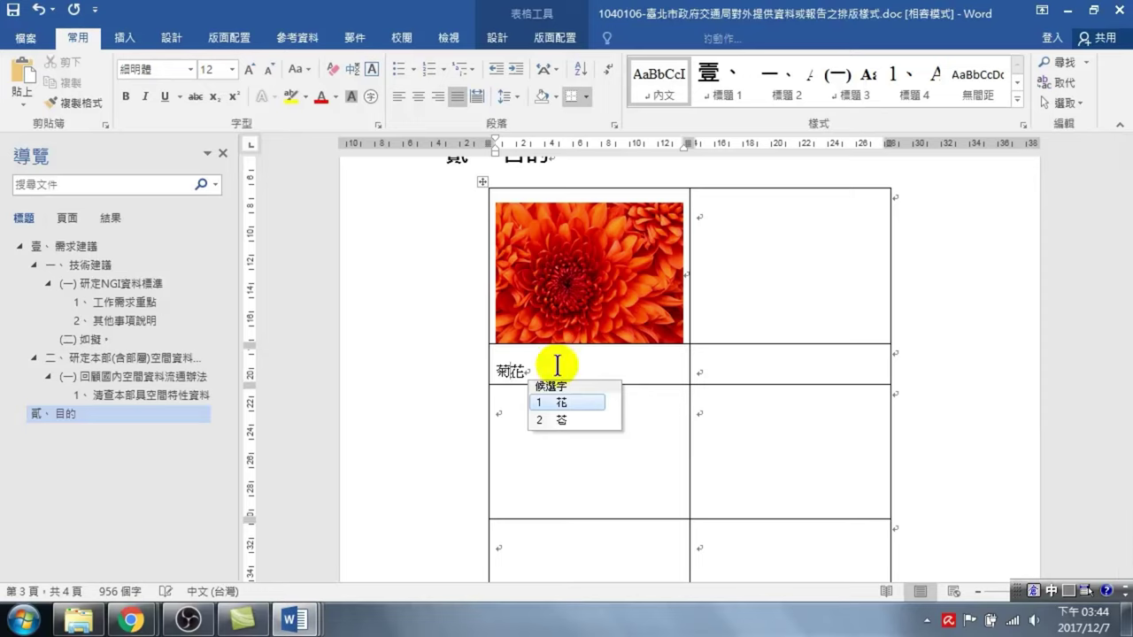
click(553, 363)
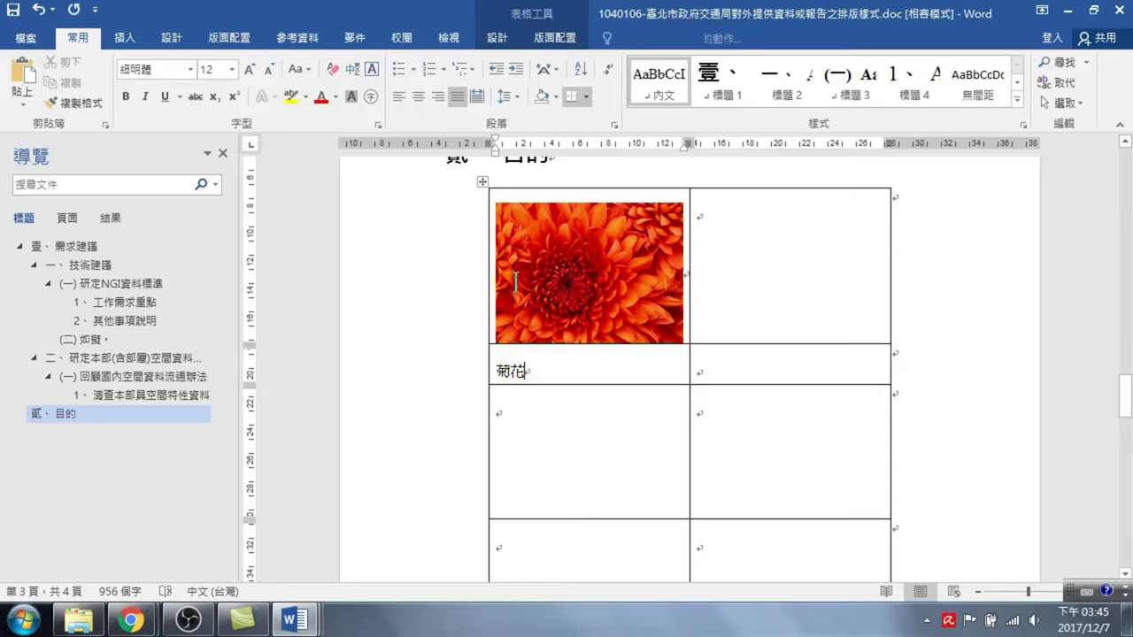
- Insert the desert photo 沙漠.jpg into the top-right table cell
click(741, 222)
click(126, 44)
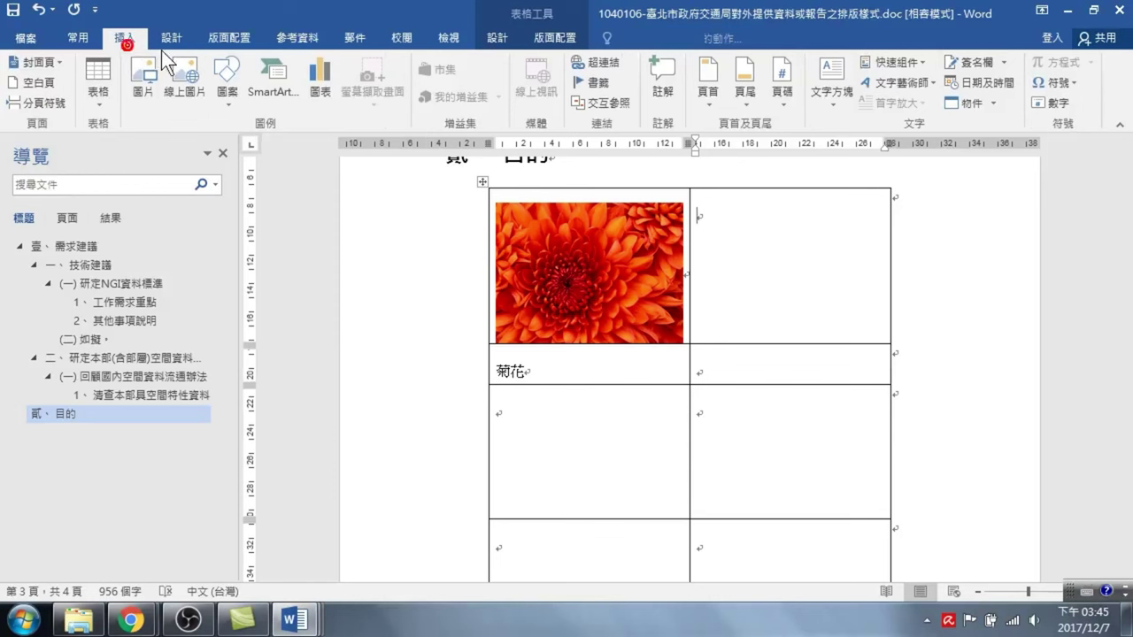
click(146, 75)
click(326, 172)
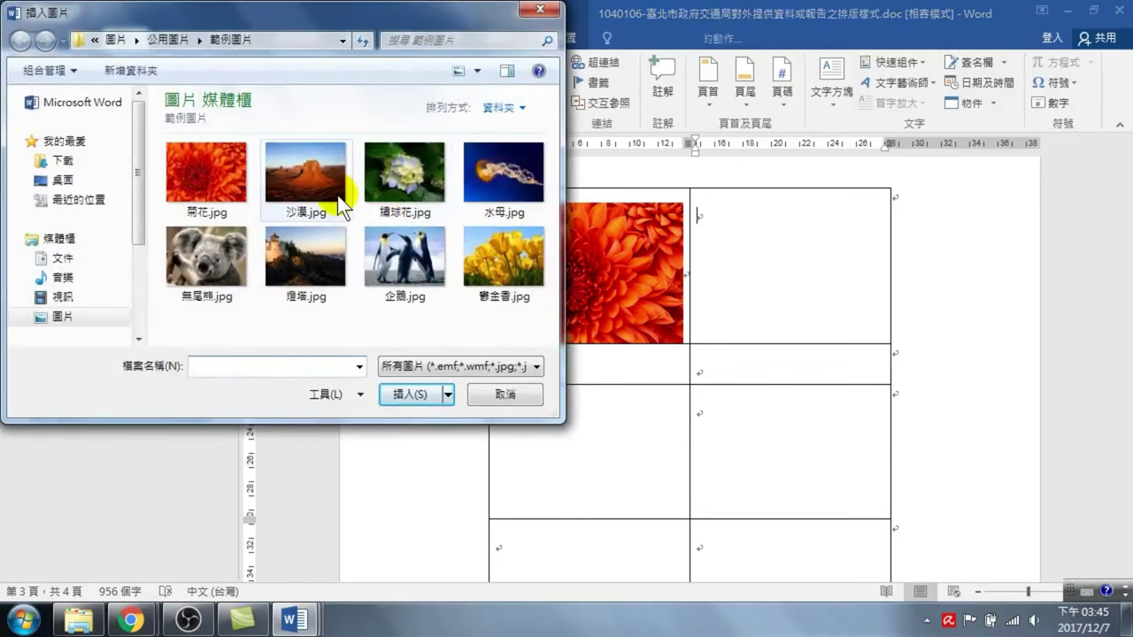
click(404, 387)
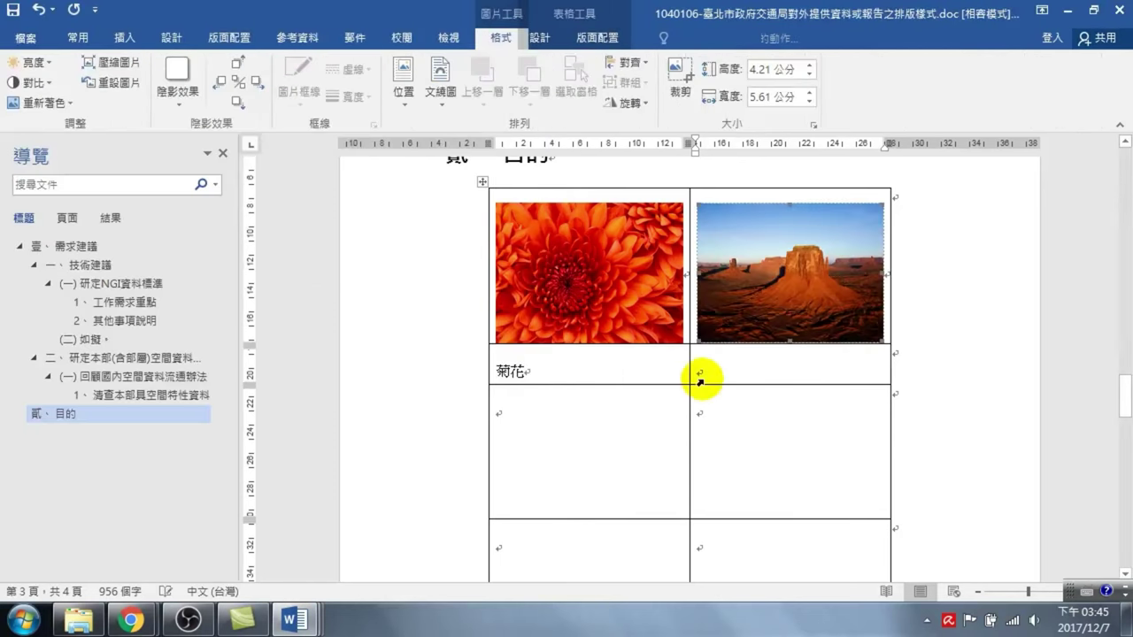
click(513, 440)
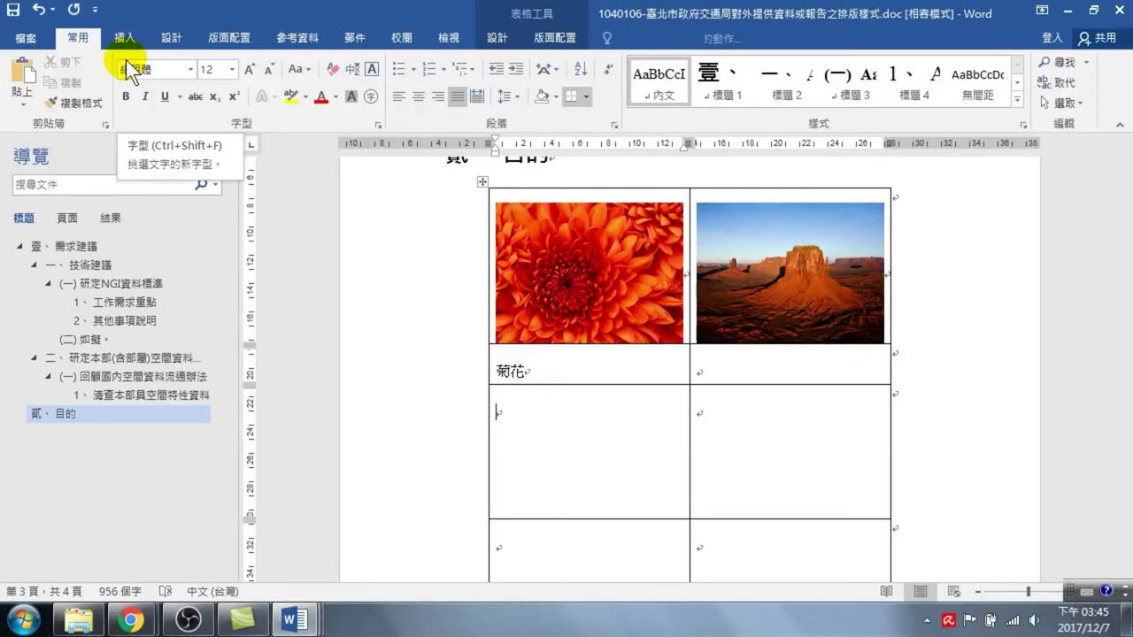
- Type the caption 火山 in the cell beside 菊花
scroll(729, 451, up, 2)
click(728, 451)
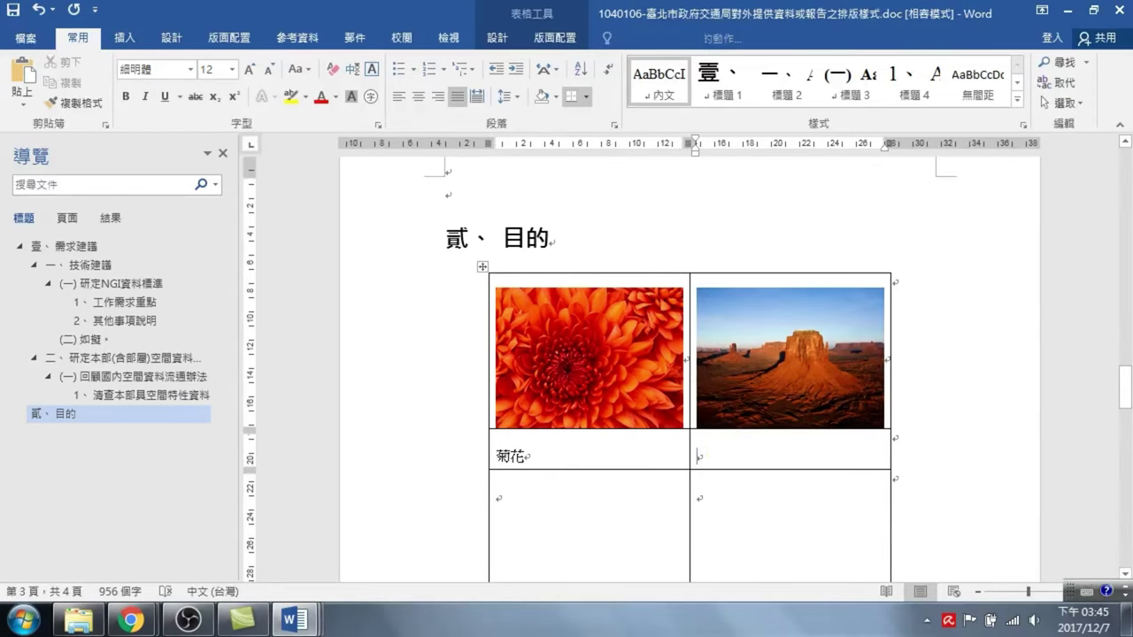
text(F)
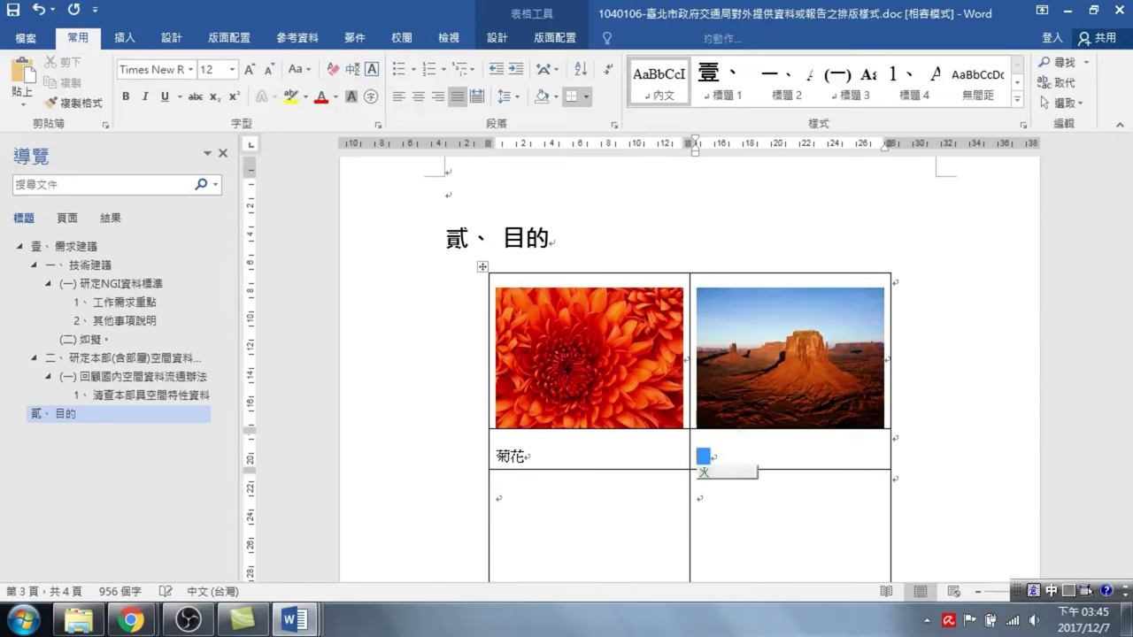
text(火山)
- Insert the jellyfish photo 水母.jpg into the lower-left picture cell
click(555, 511)
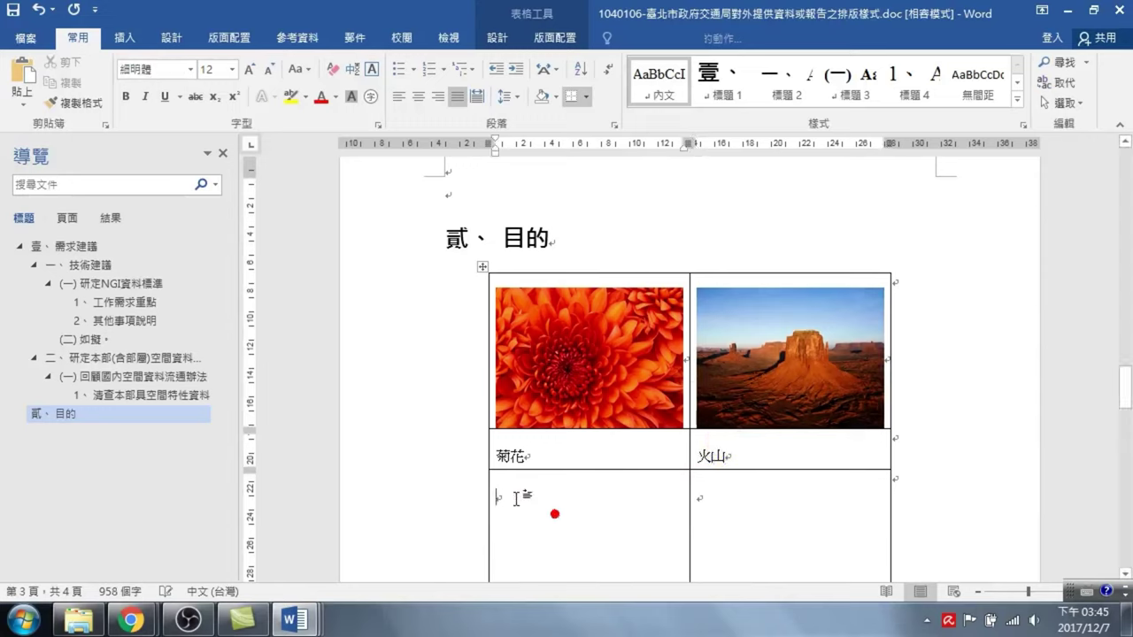
click(121, 42)
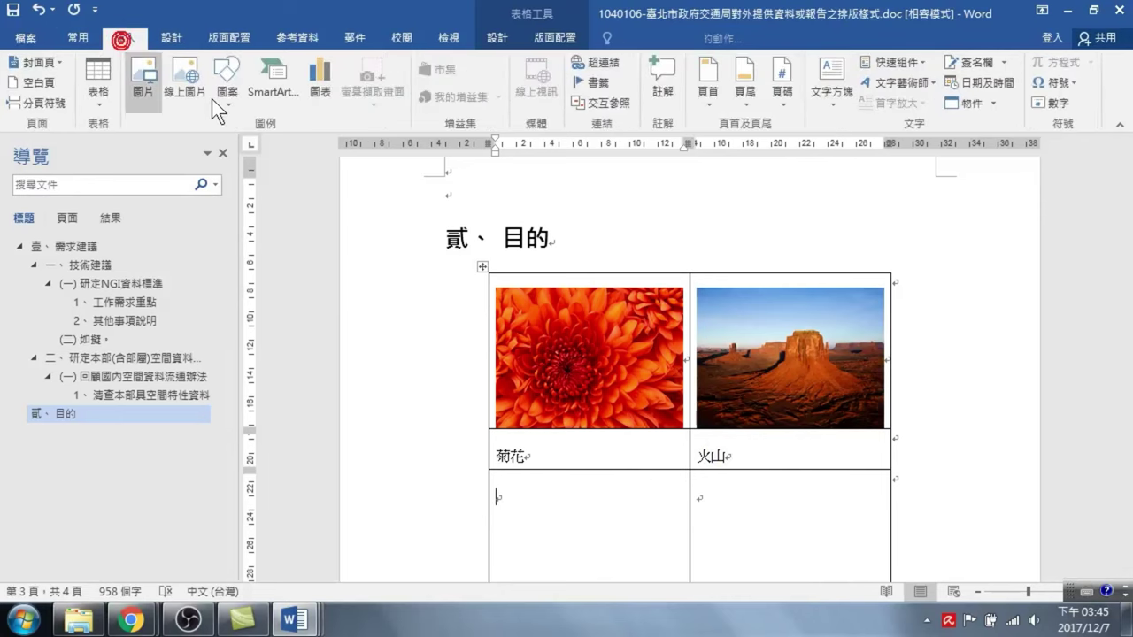
click(152, 78)
click(419, 174)
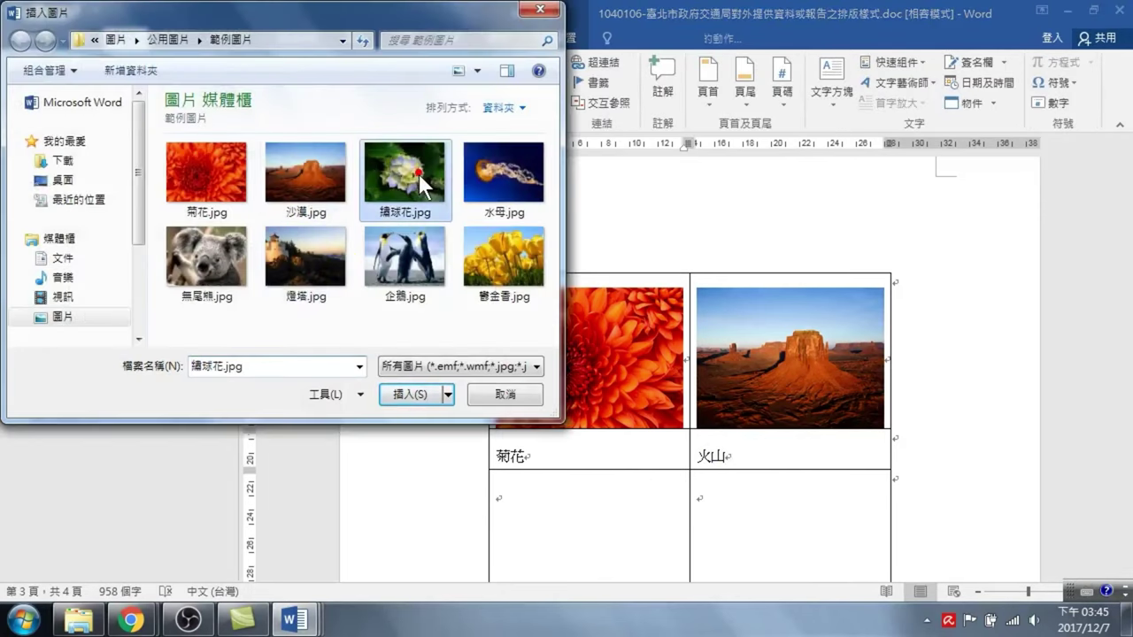
click(495, 170)
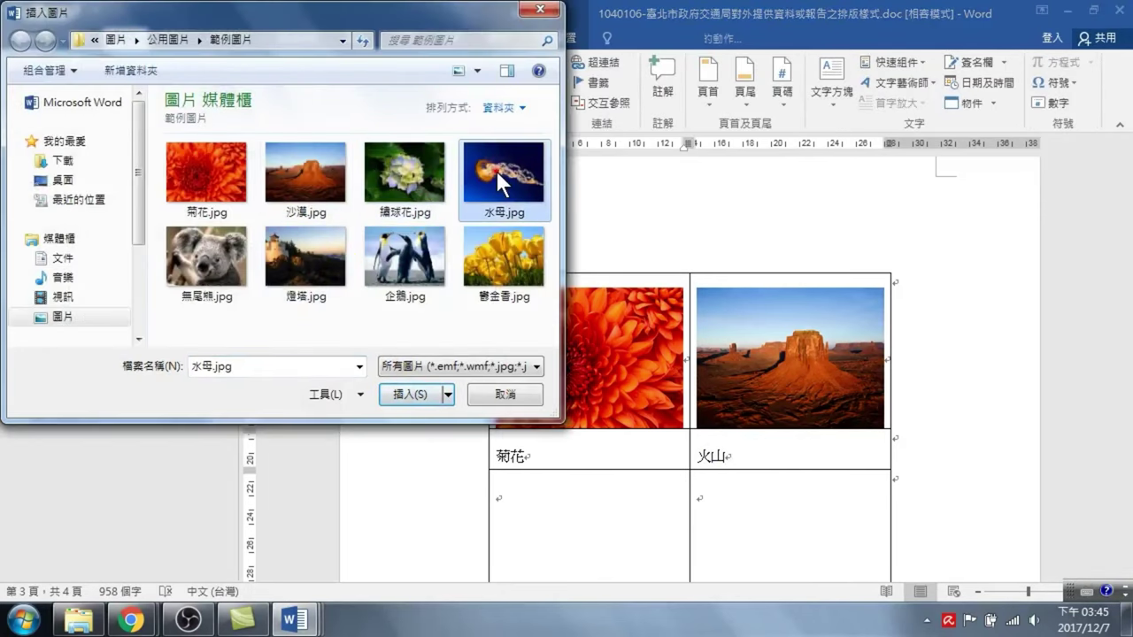
click(440, 395)
- Insert the koala photo 無尾熊.jpg into the lower-right picture cell
click(762, 278)
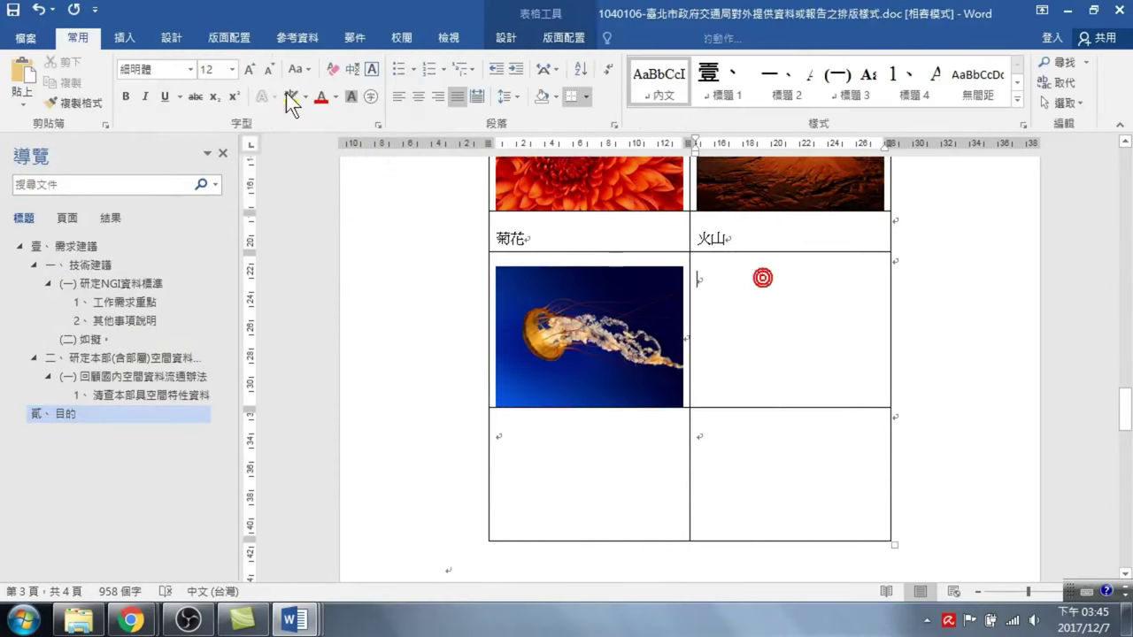
click(125, 36)
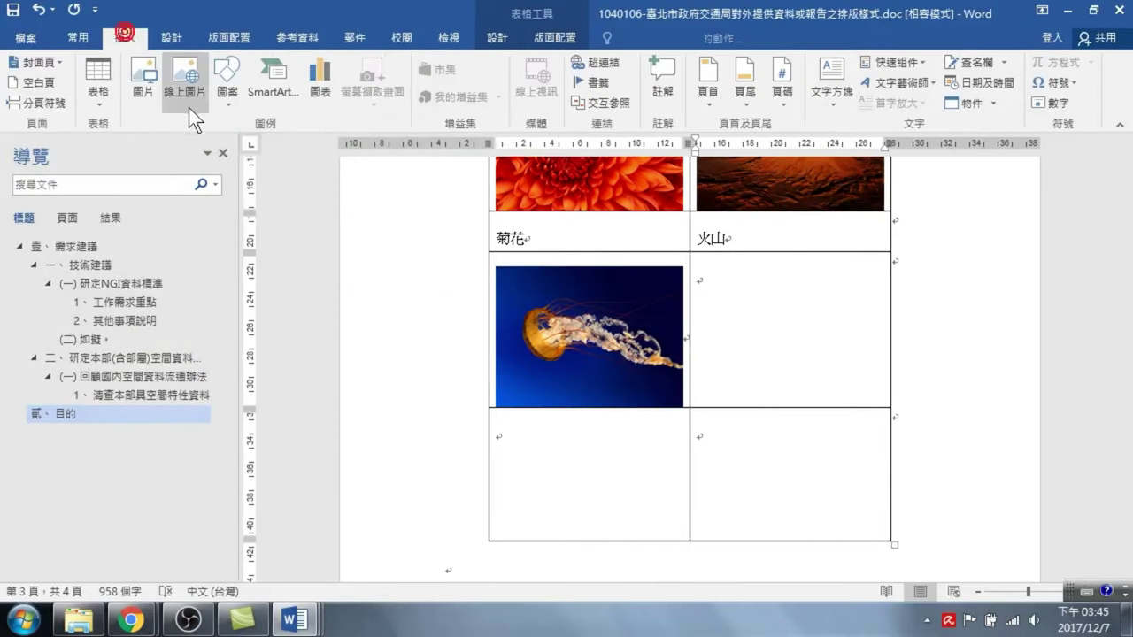
click(142, 89)
click(252, 287)
click(399, 392)
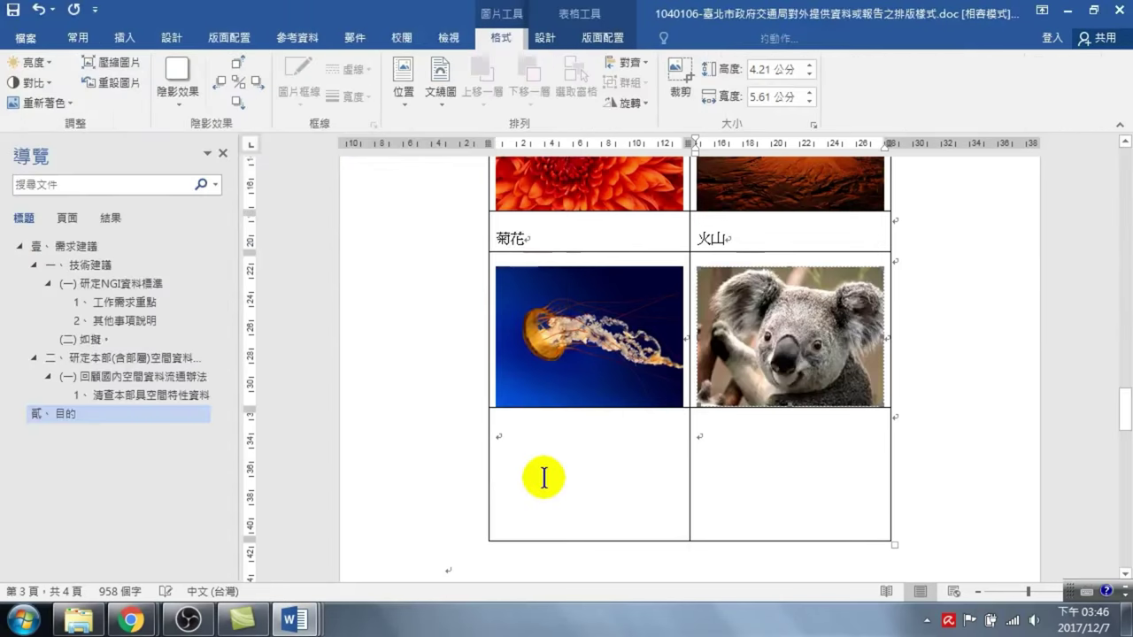
click(546, 476)
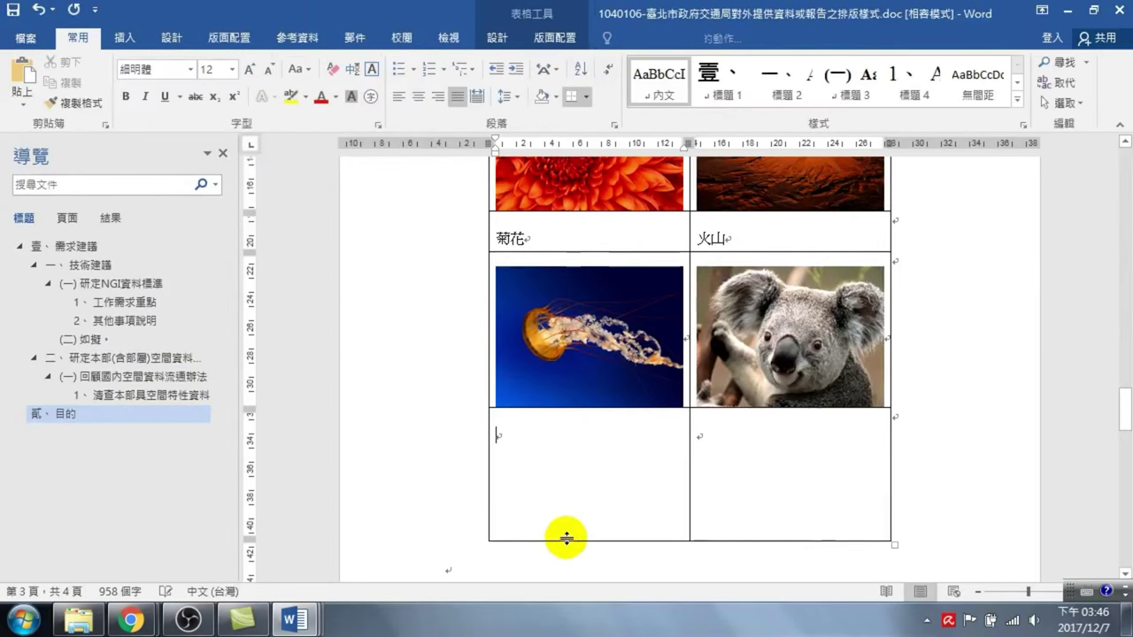
- Shorten the bottom row and caption the jellyfish photo 水母
mouse_move(563, 541)
mouse_down()
mouse_move(564, 432)
mouse_move(551, 434)
mouse_up()
text(E)
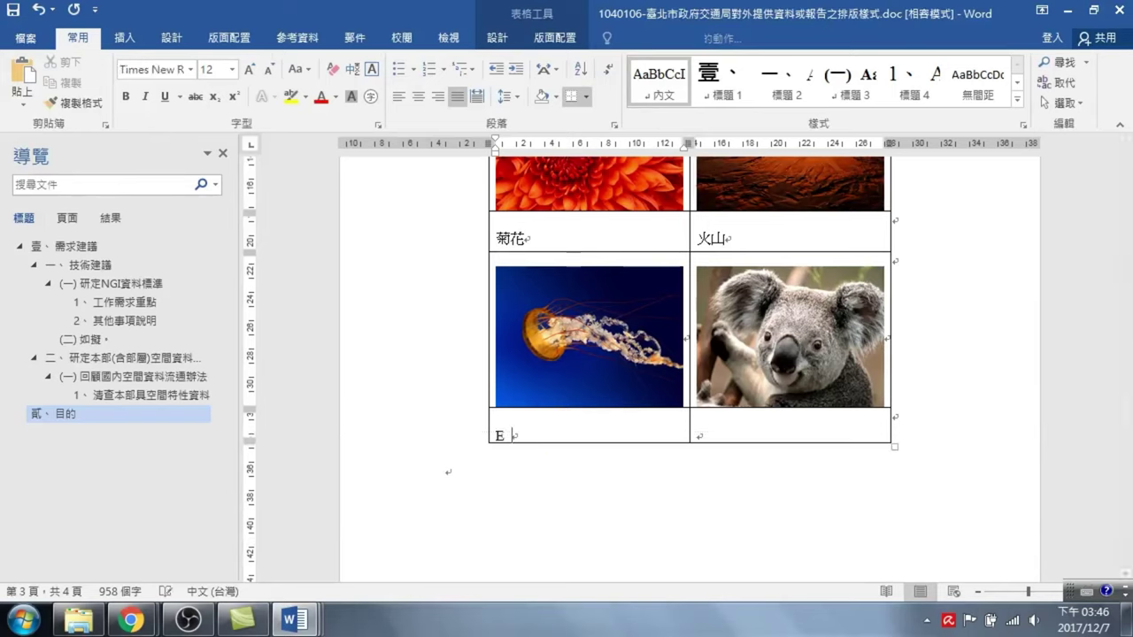
key(BackSpace)
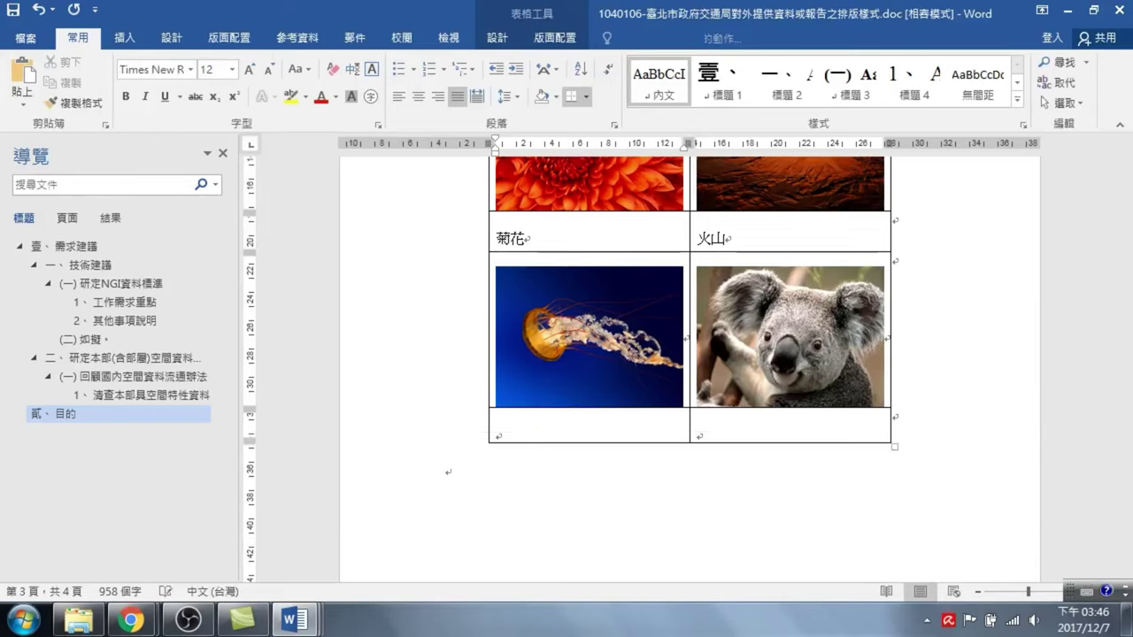
text(e)
key(space)
text(wy)
key(space)
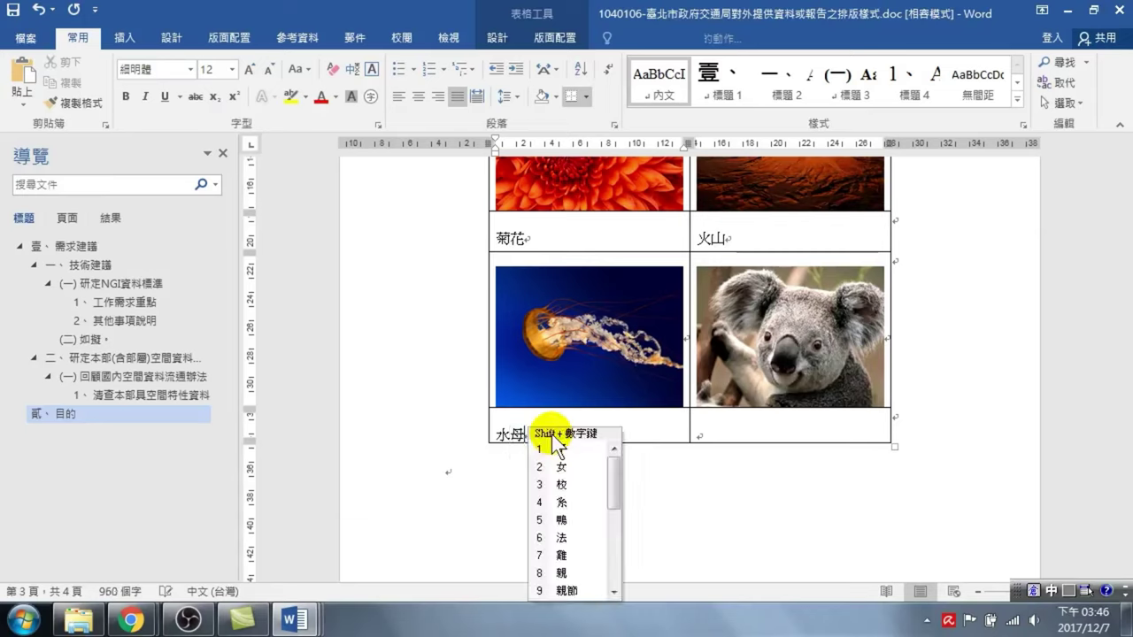
key(1)
- Caption the koala photo 無尾熊 in the lower-right cell
click(772, 433)
text(ot)
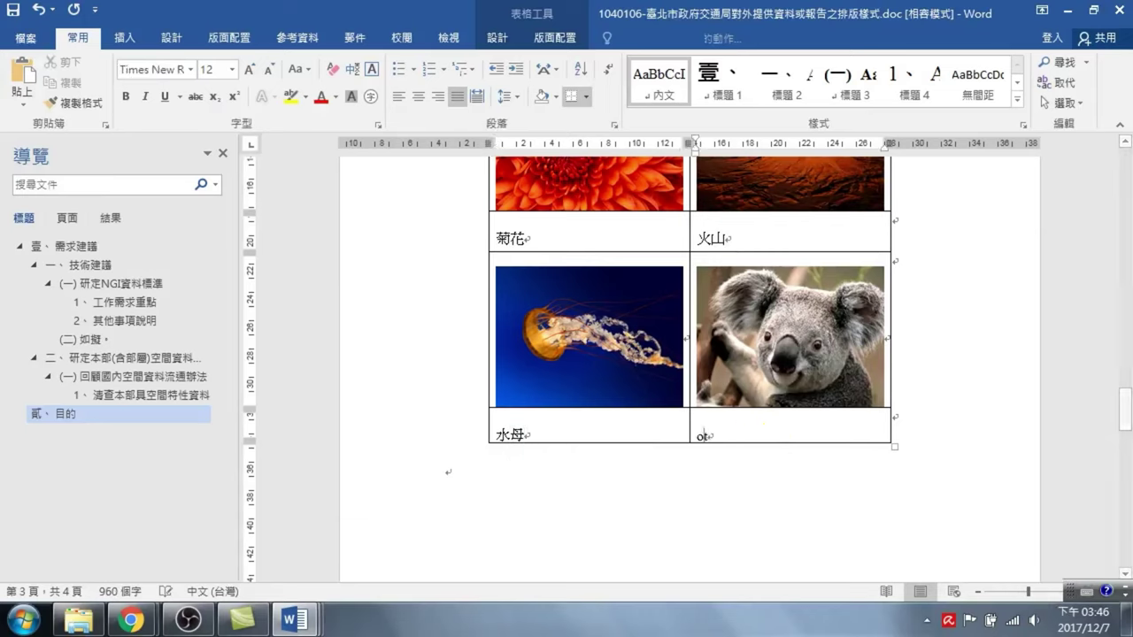
text(e)
key(BackSpace)
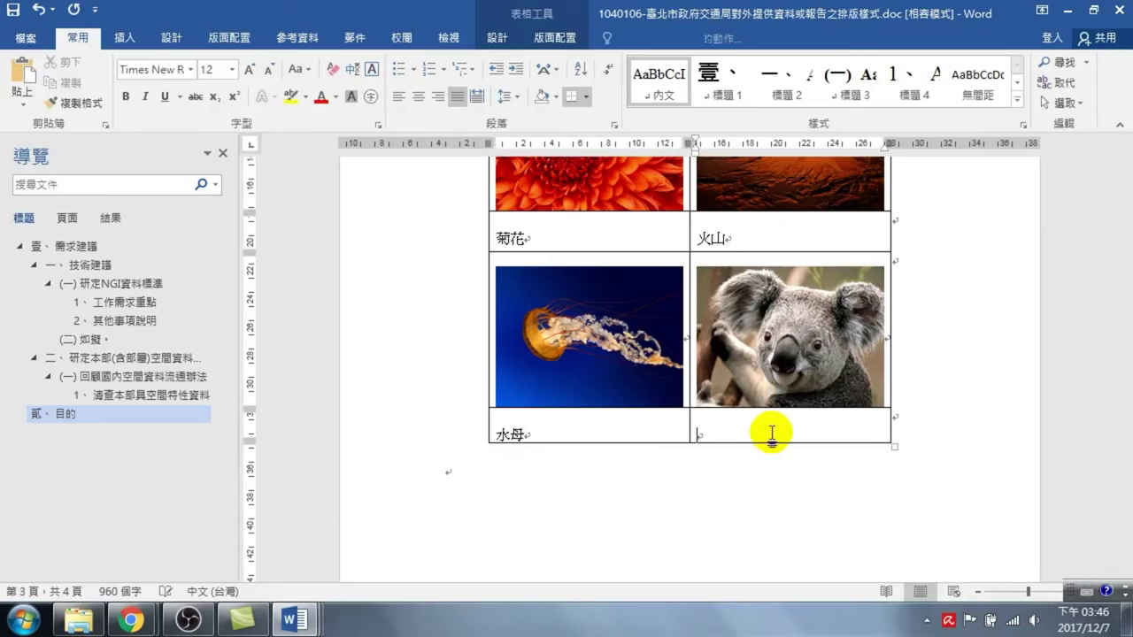
text(of)
key(space)
text(shu)
key(space)
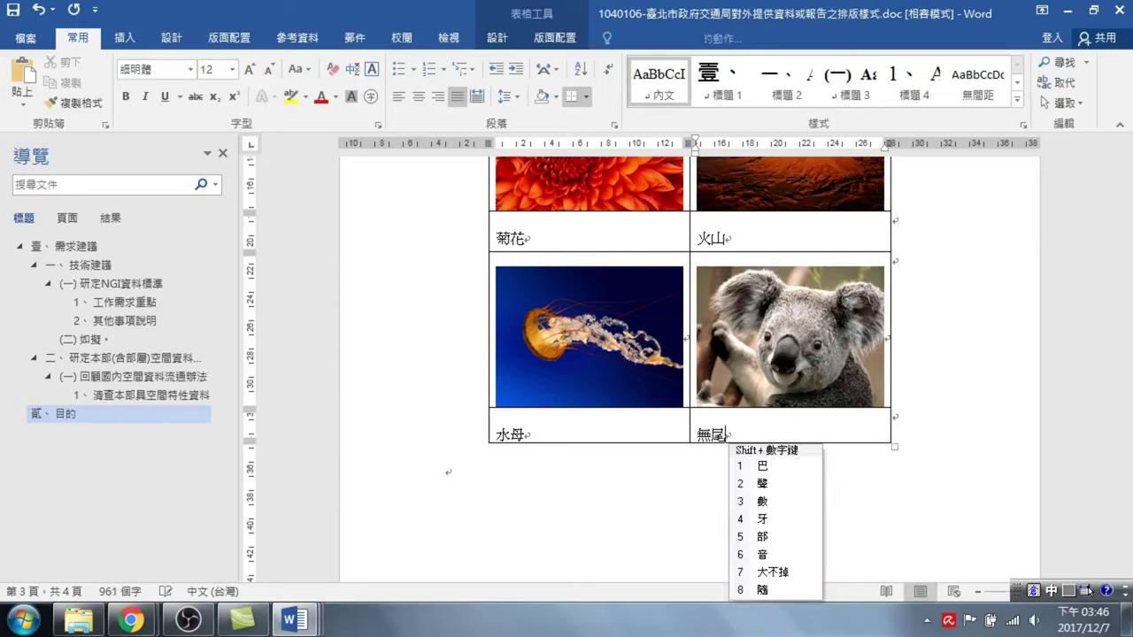
text(if)
key(space)
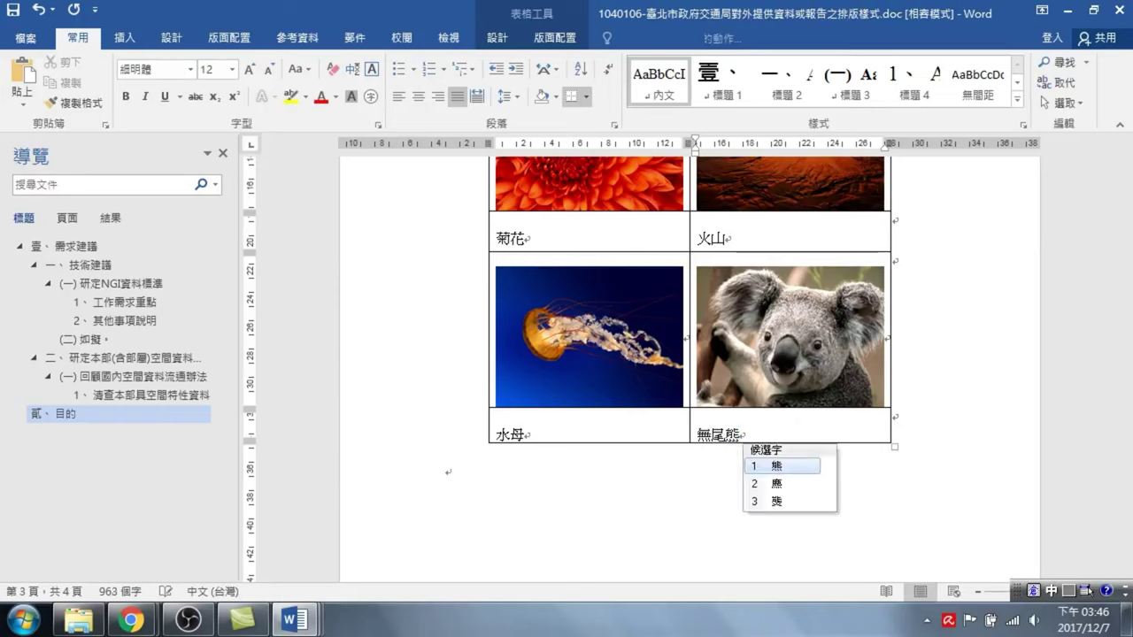
key(Return)
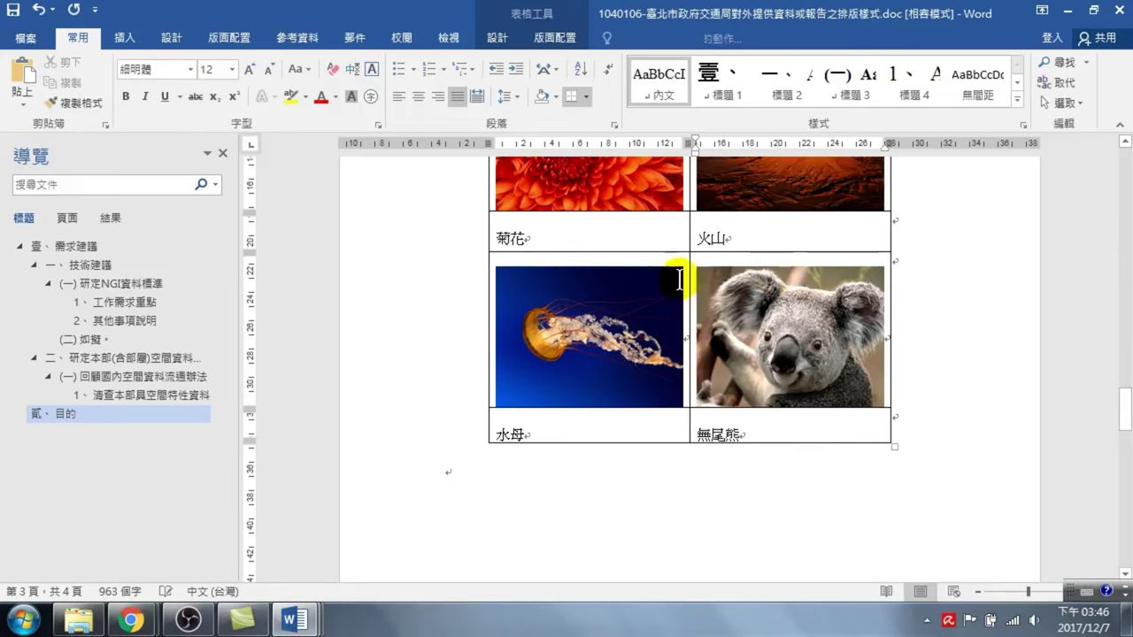
scroll(589, 292, up, 3)
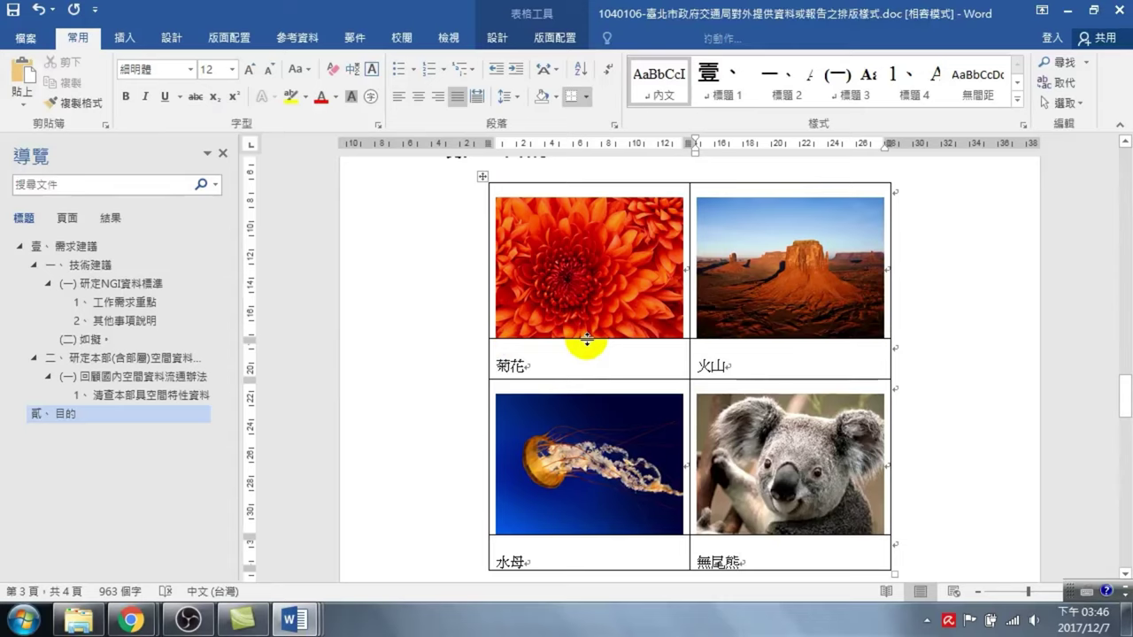
- Set the pen colour to white and paint over the borders beneath both rows of pictures
click(501, 36)
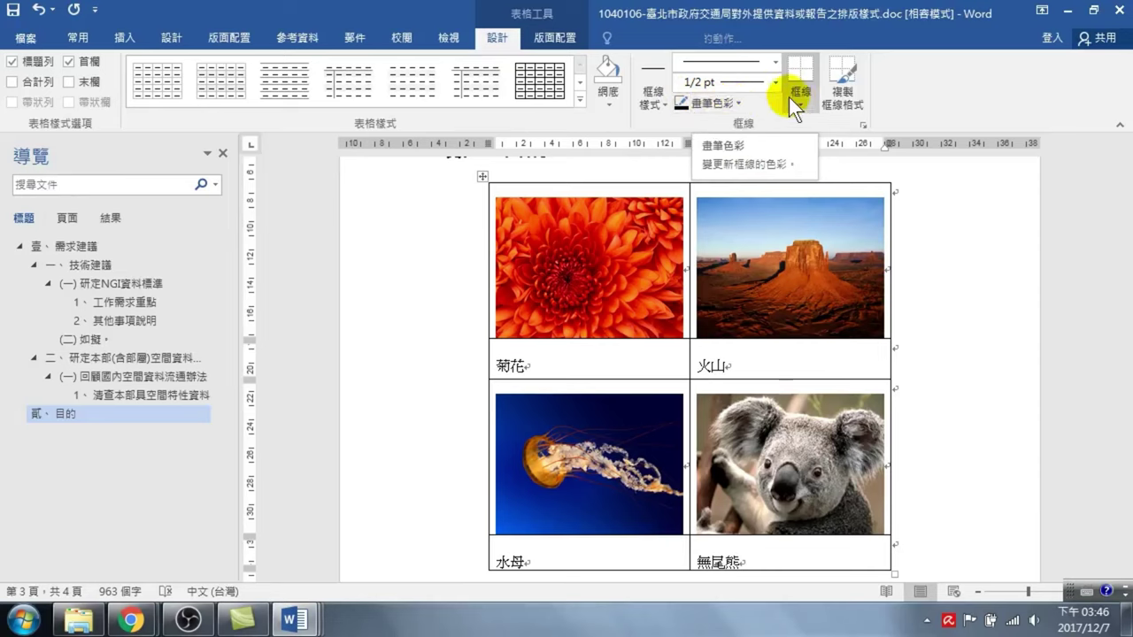
click(737, 104)
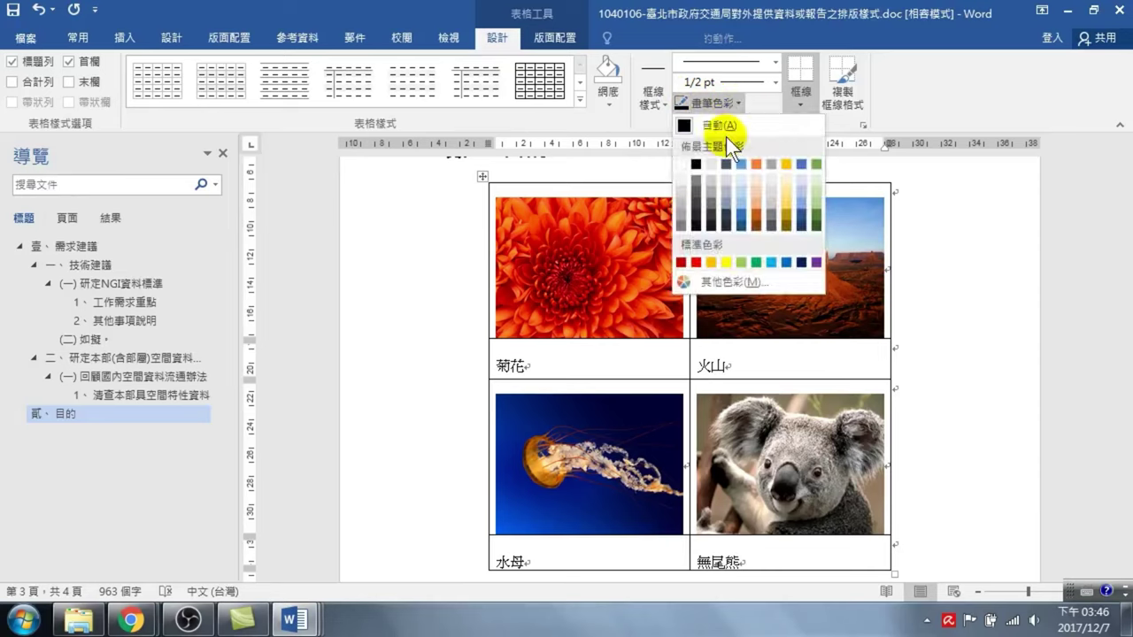
click(683, 163)
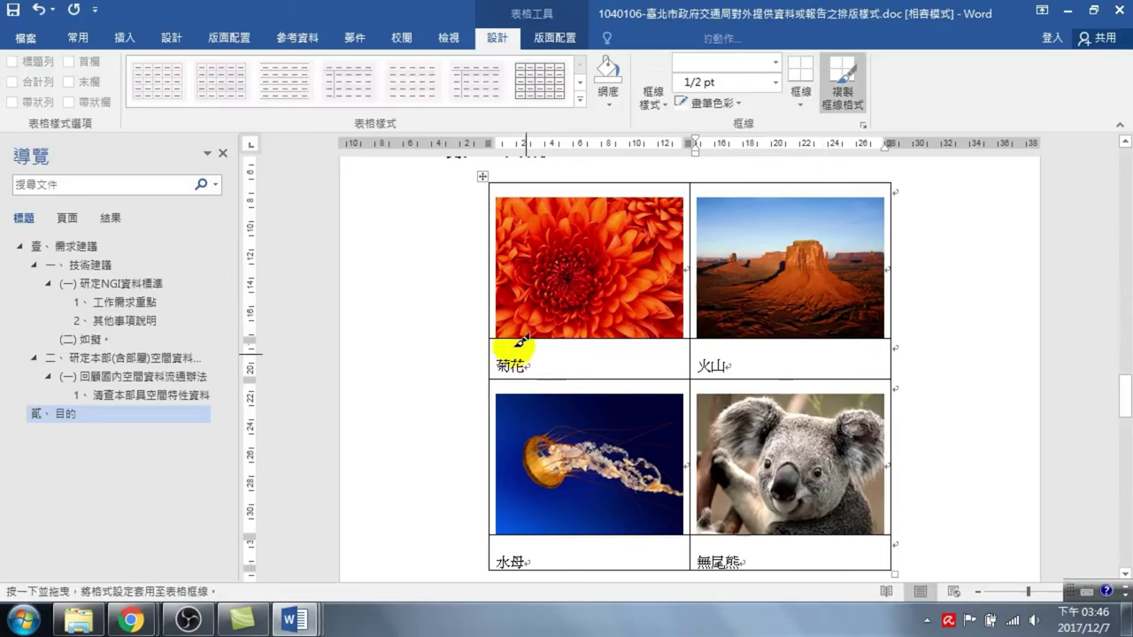
drag(508, 332, 855, 338)
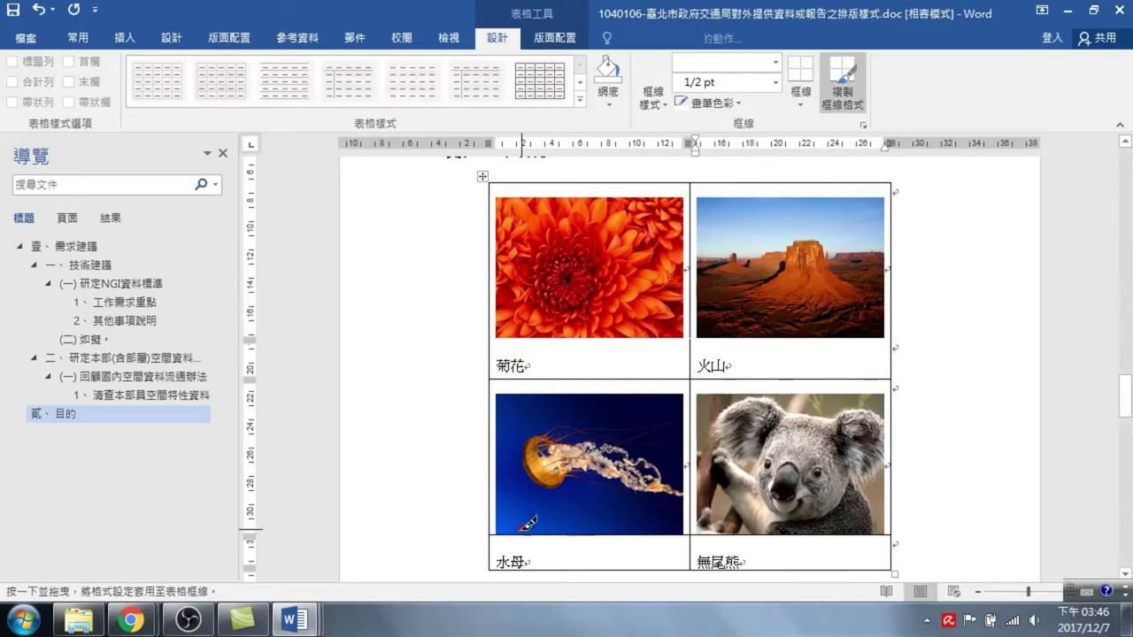
click(559, 533)
mouse_move(498, 534)
mouse_down()
mouse_move(742, 546)
mouse_move(809, 536)
mouse_up()
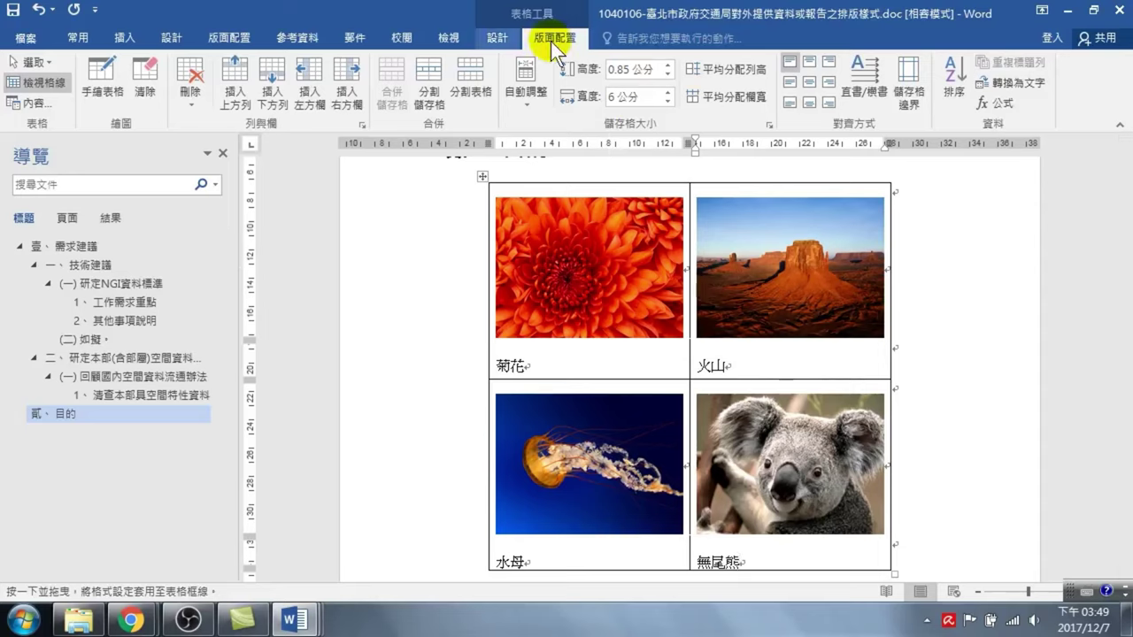
- Stop painting table borders and select the chrysanthemum picture
click(496, 37)
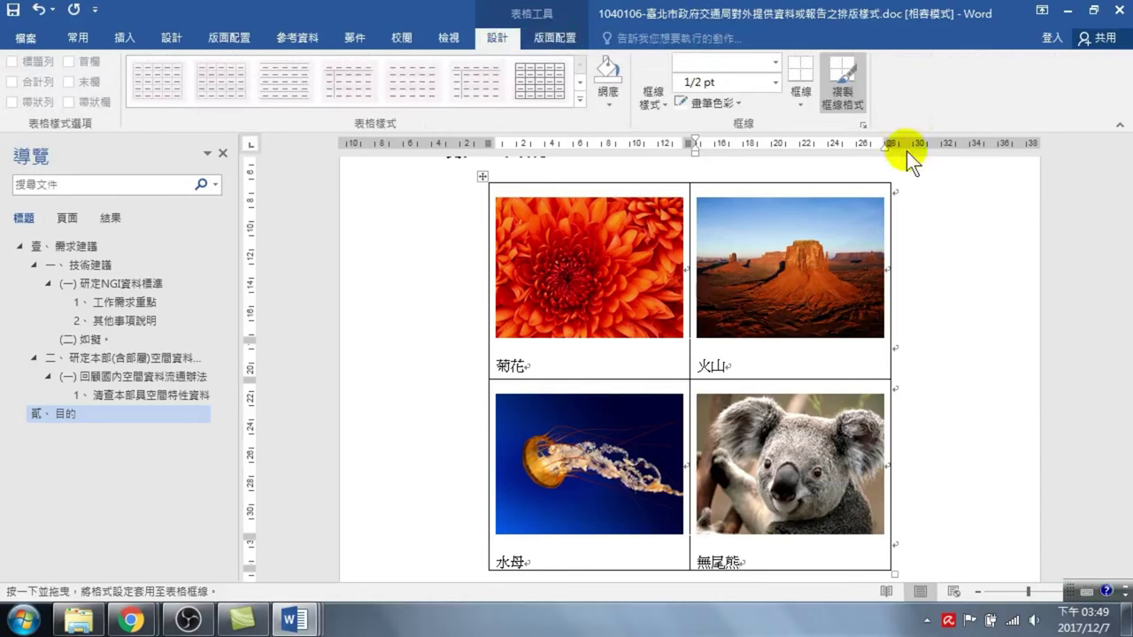
click(841, 79)
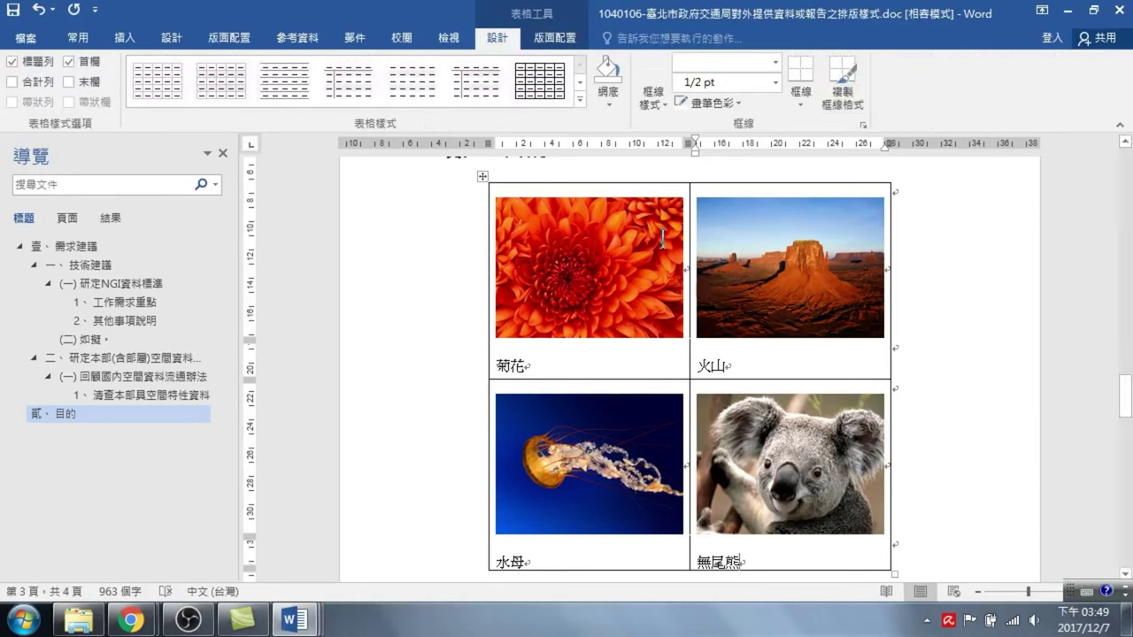
click(531, 299)
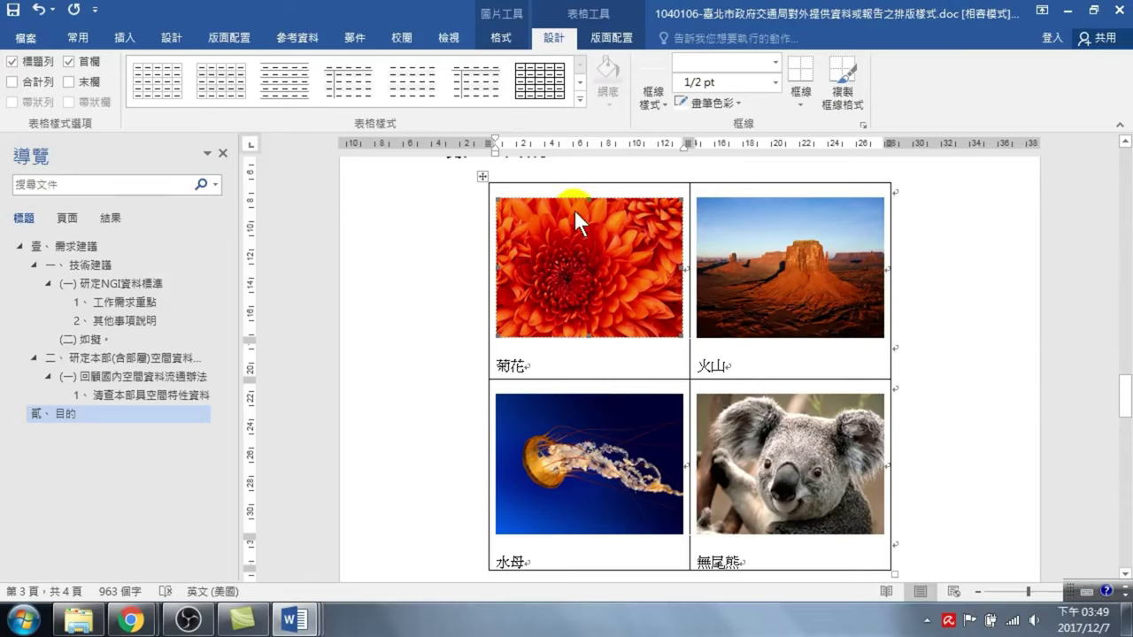
- Open Insert Caption with the caption below the picture and review the Equation, Figure, Table labels
click(296, 35)
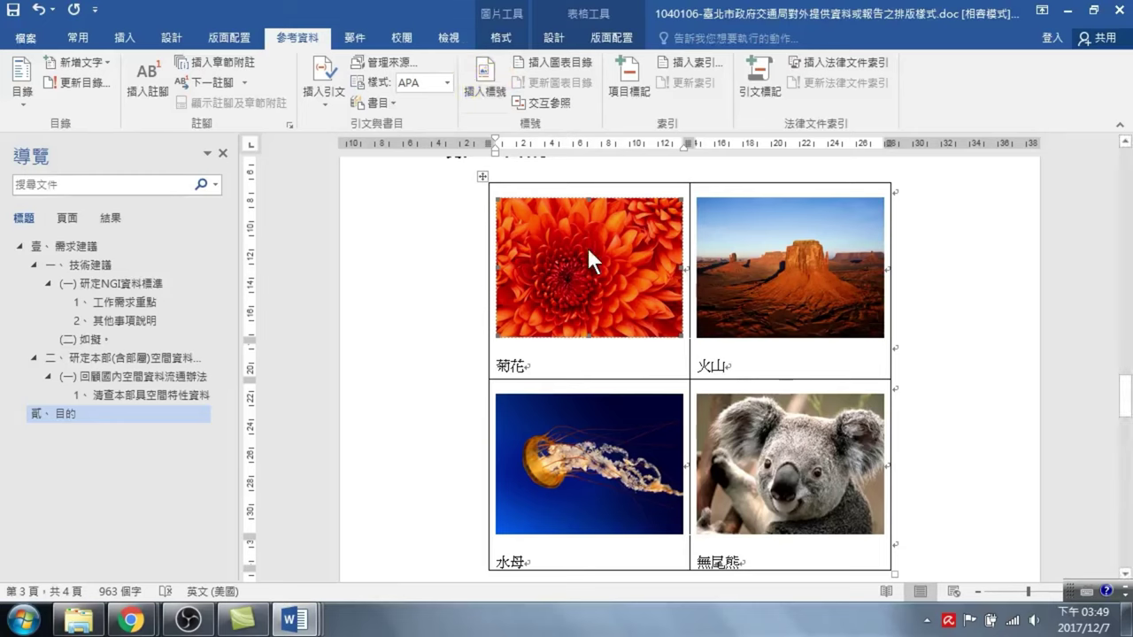
click(485, 73)
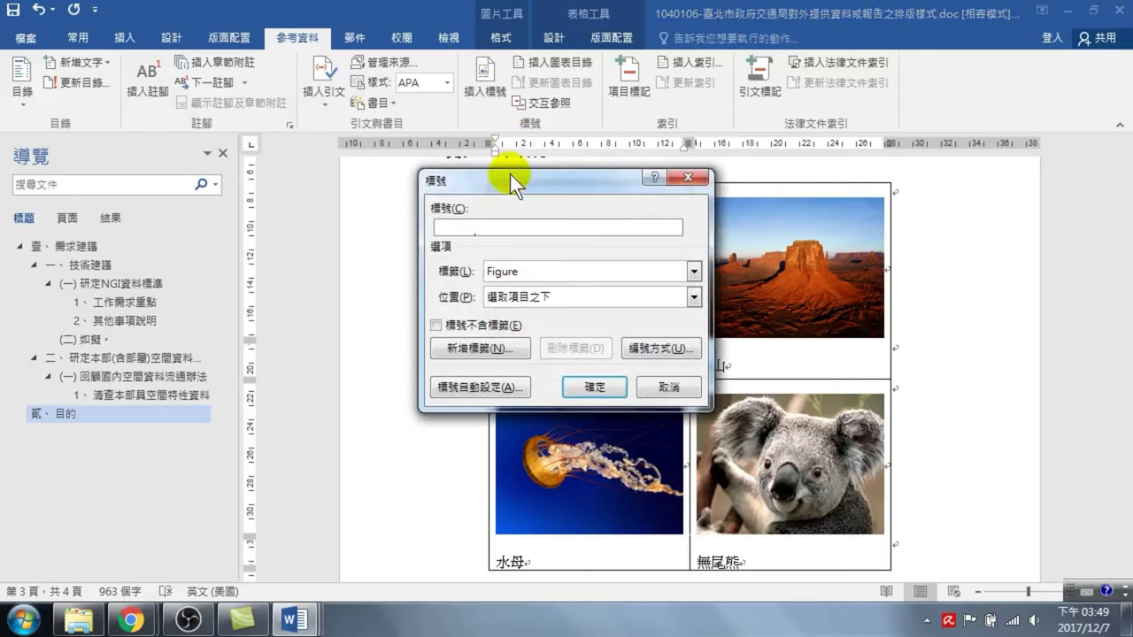
click(508, 302)
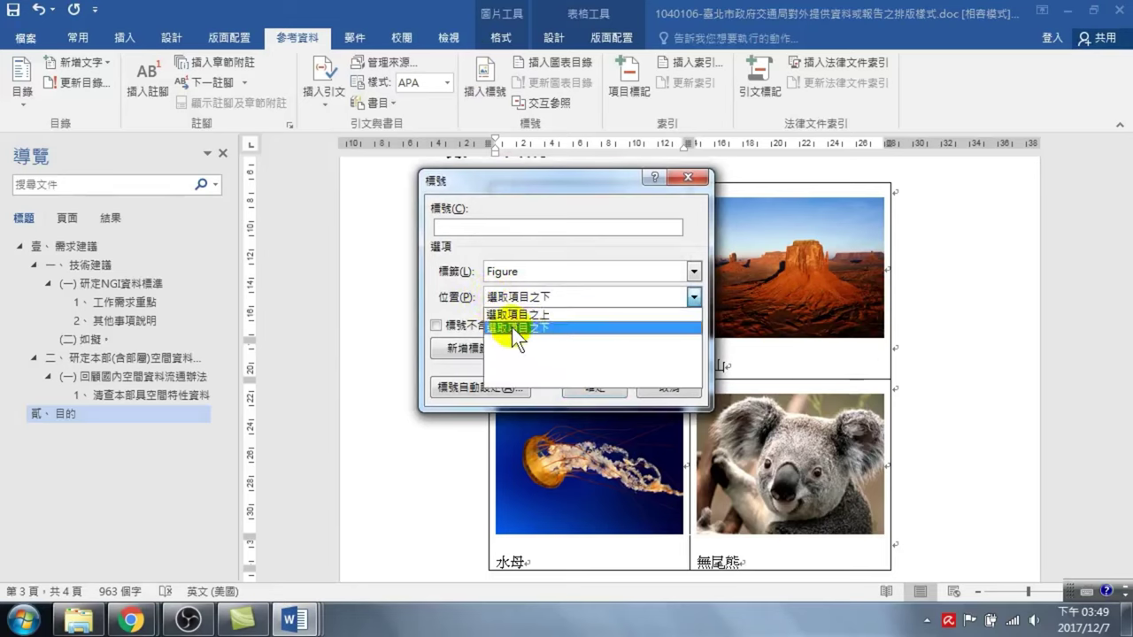
click(513, 328)
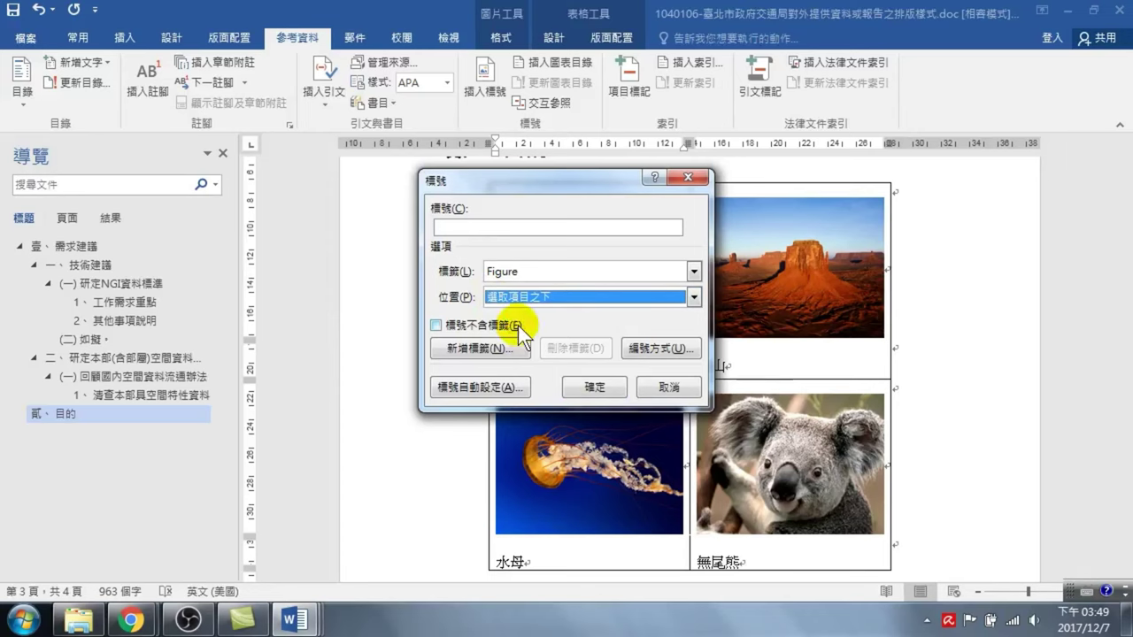
drag(609, 182, 364, 201)
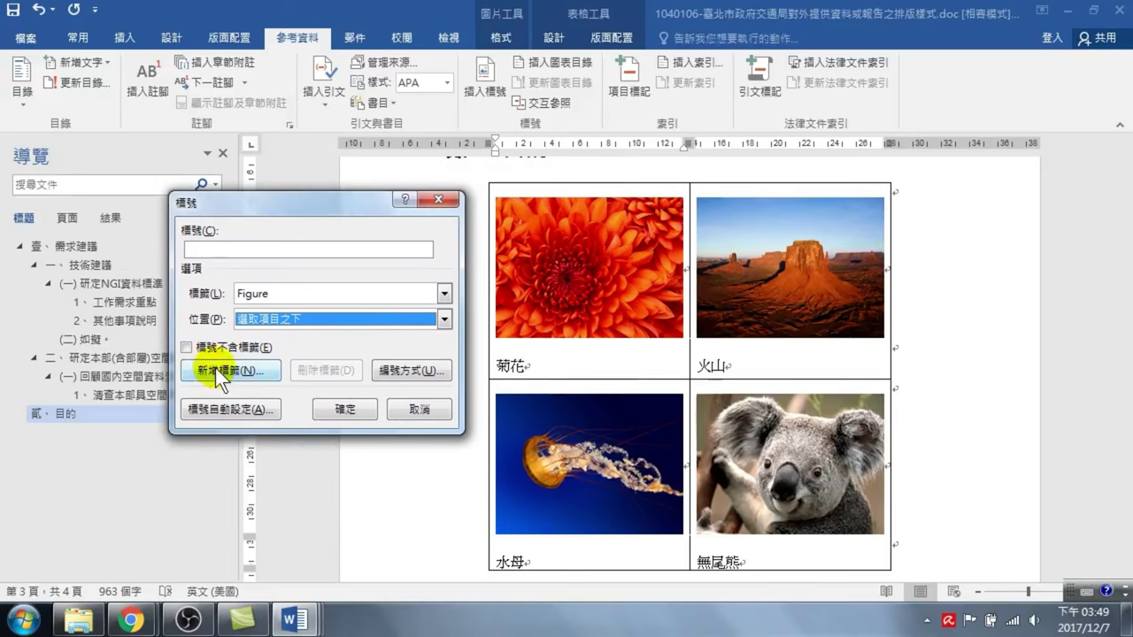
click(277, 292)
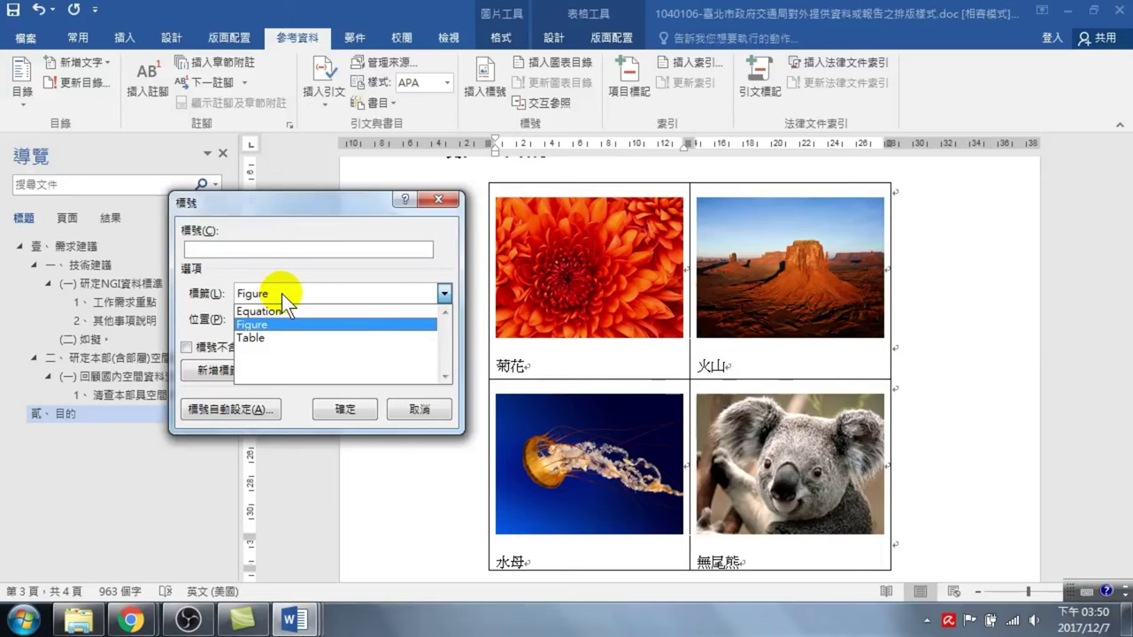
click(201, 307)
- Create the new caption label 圖, keep the label included, and insert 圖 1 under the chrysanthemum
click(226, 370)
text(w)
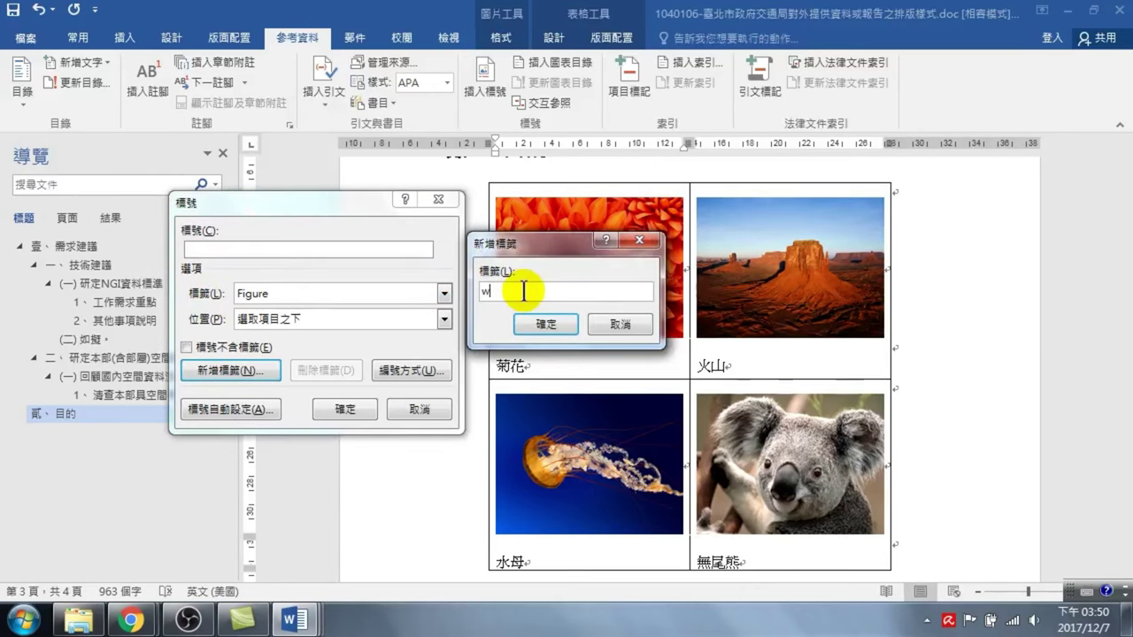
text(圖)
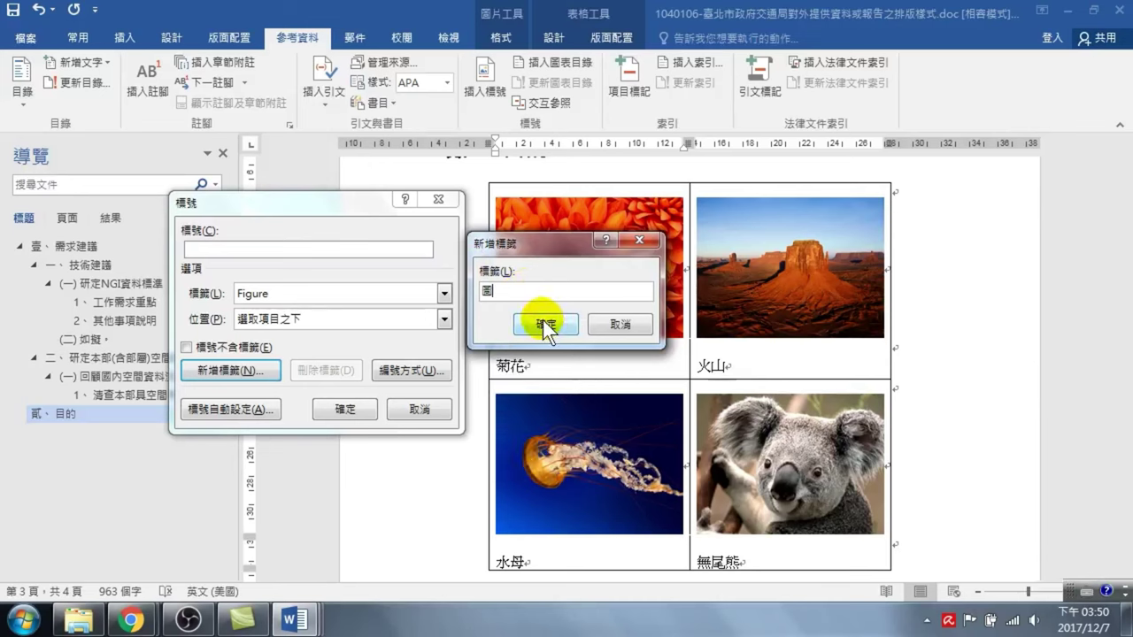
click(544, 323)
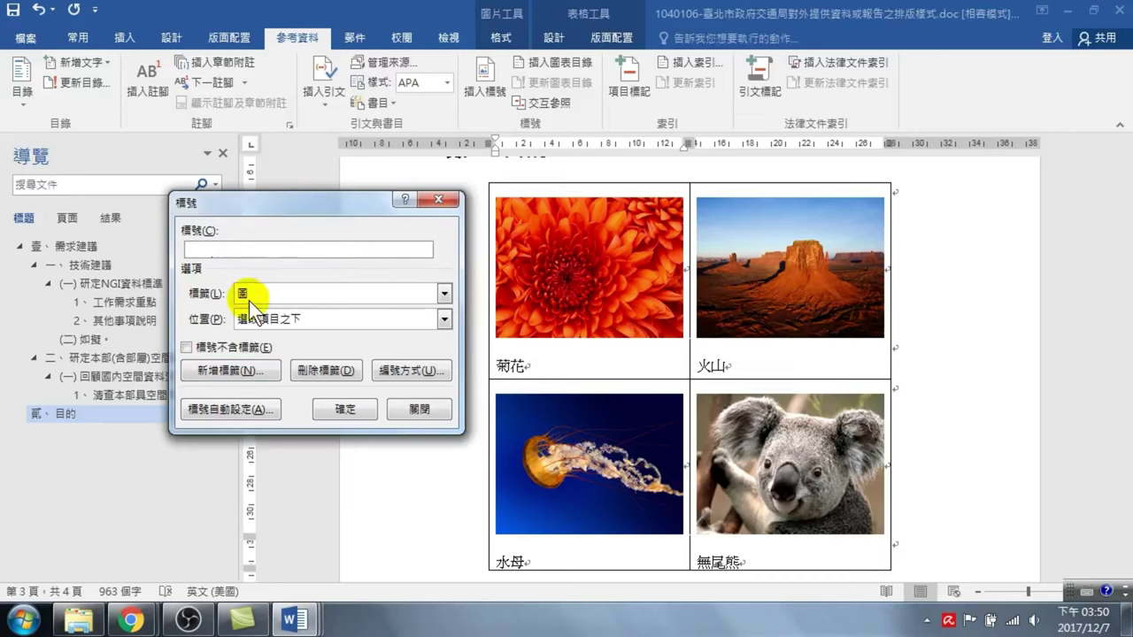
click(251, 248)
click(187, 347)
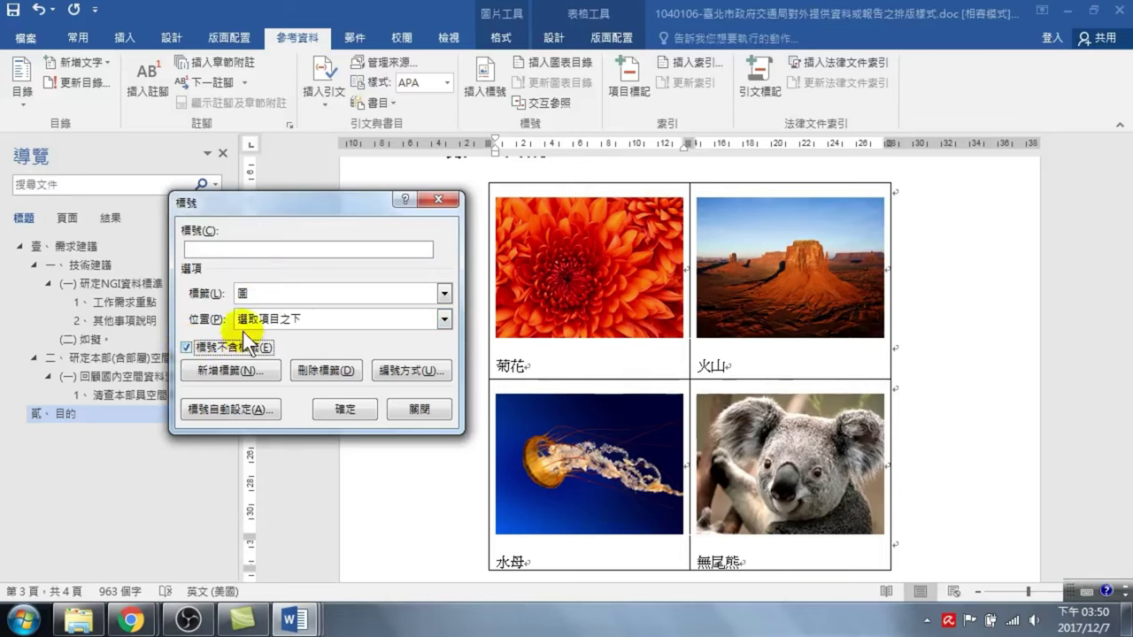
click(187, 347)
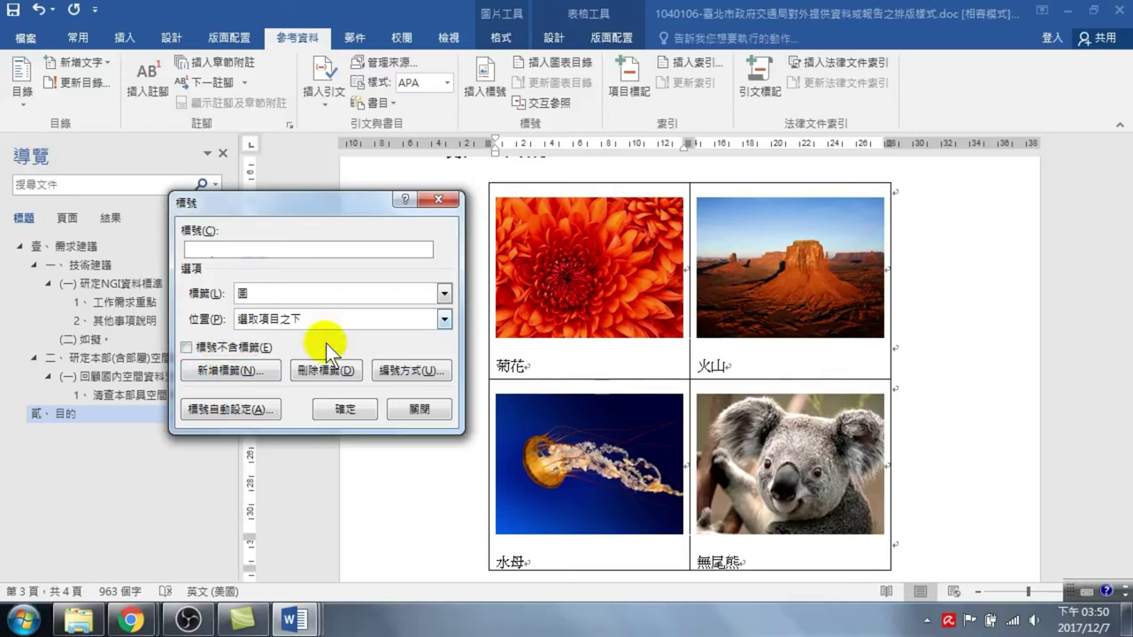
click(605, 240)
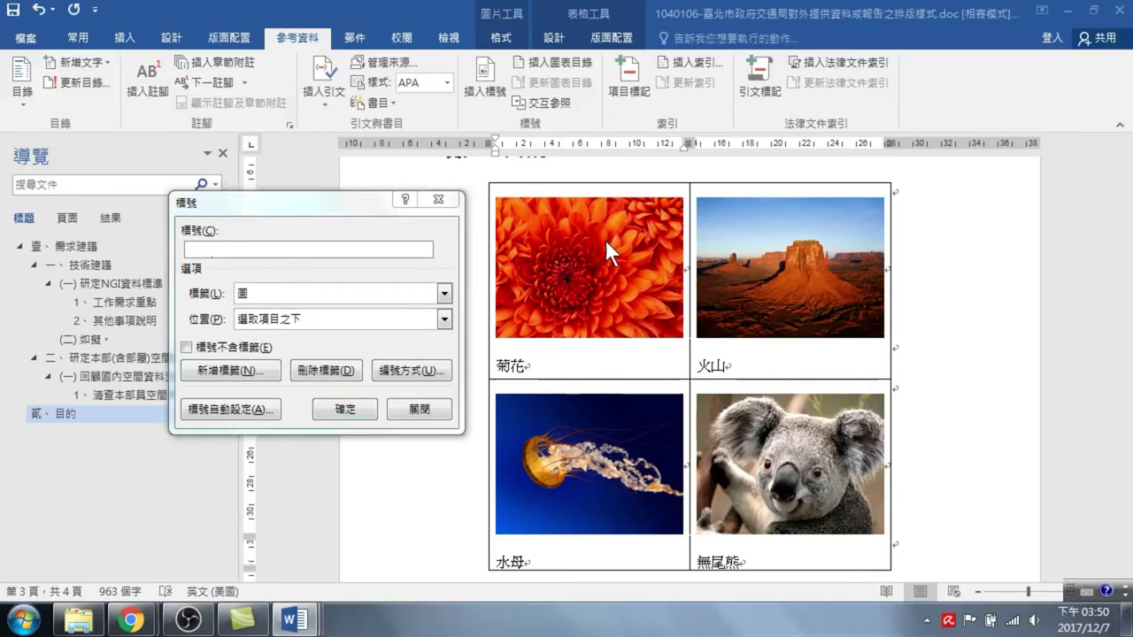
click(345, 407)
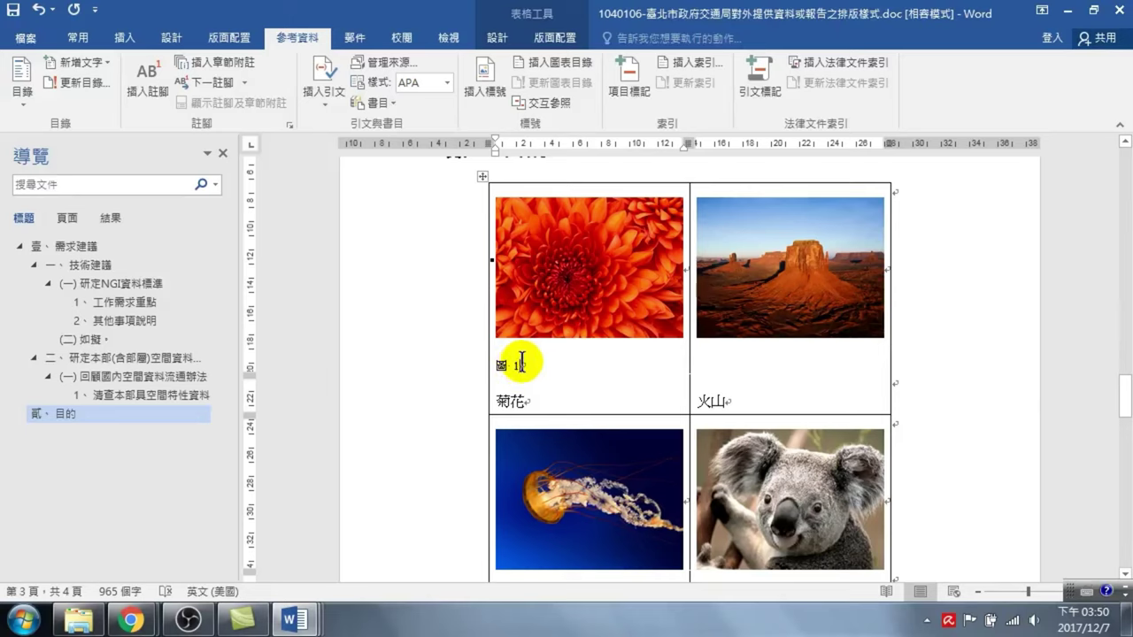
- Move 菊花 up beside the figure number so the caption reads 圖 1 菊花
click(566, 366)
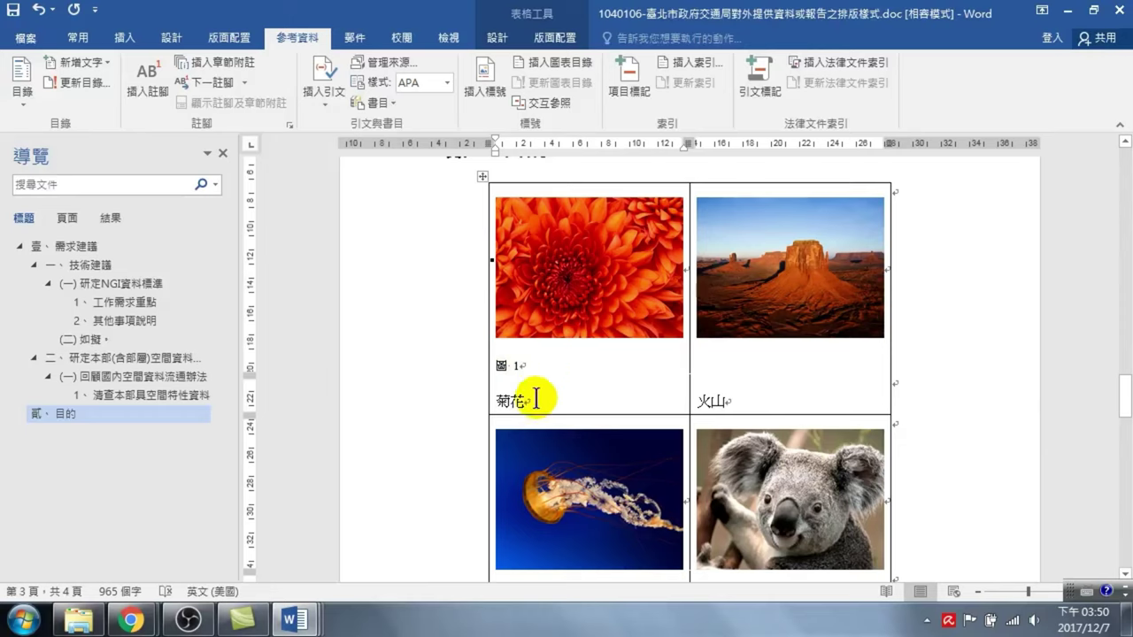
double_click(507, 403)
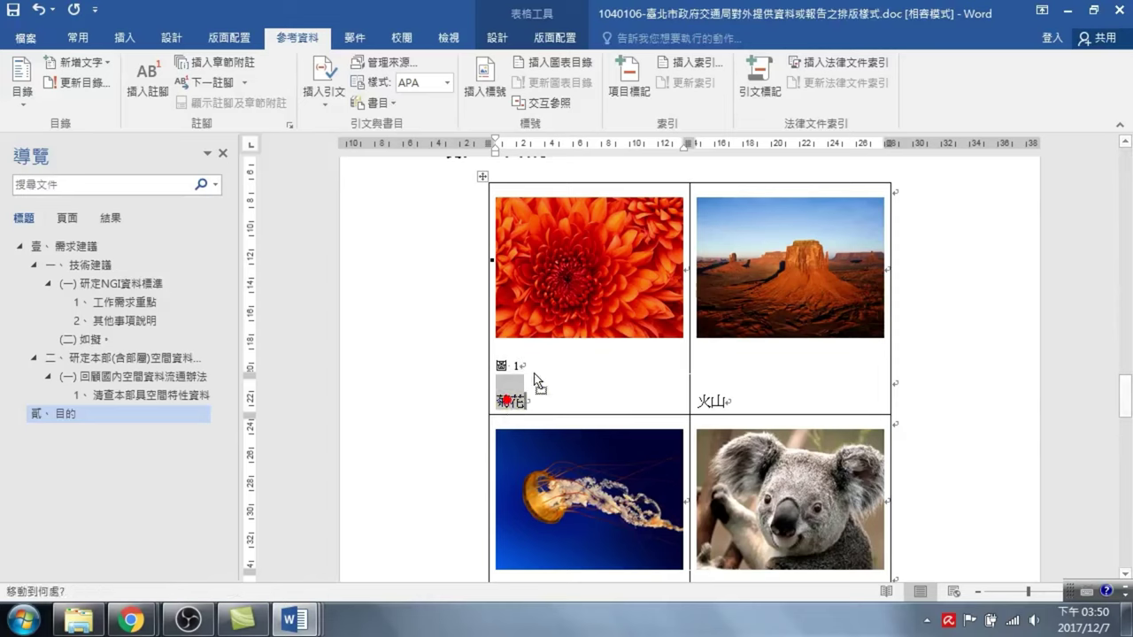
drag(507, 403, 524, 366)
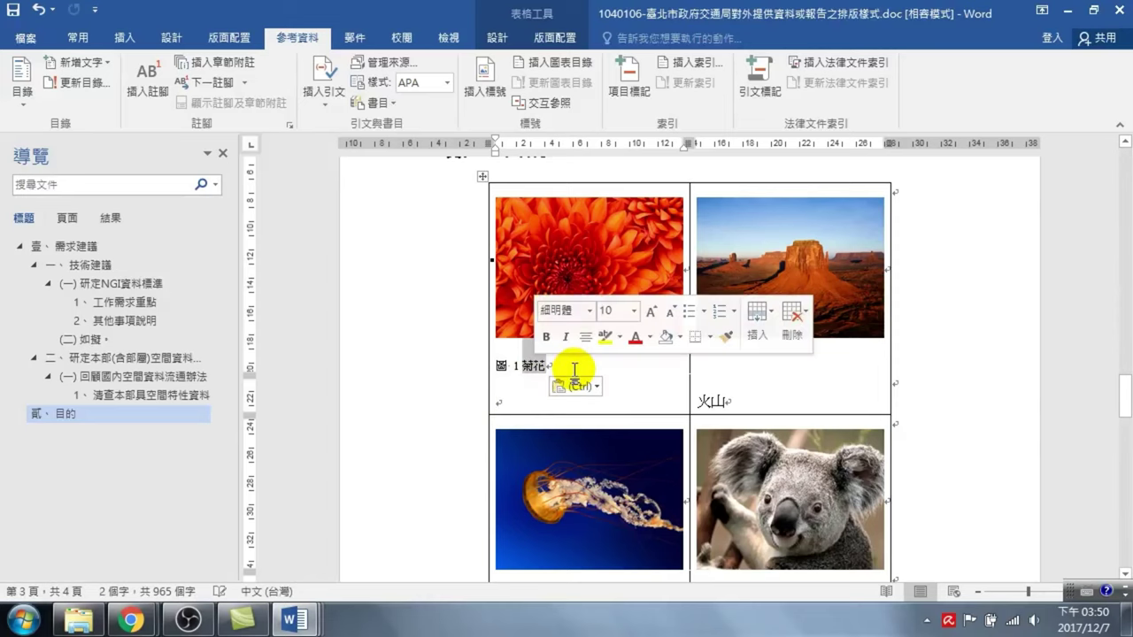
click(531, 394)
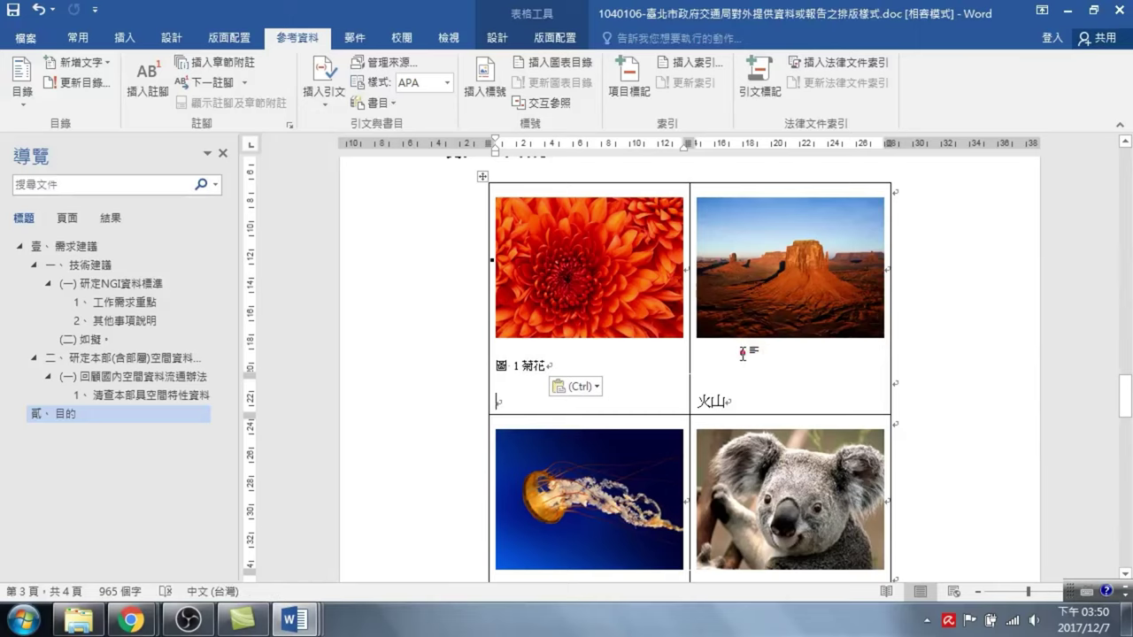
- Select the jellyfish picture in the table
click(775, 258)
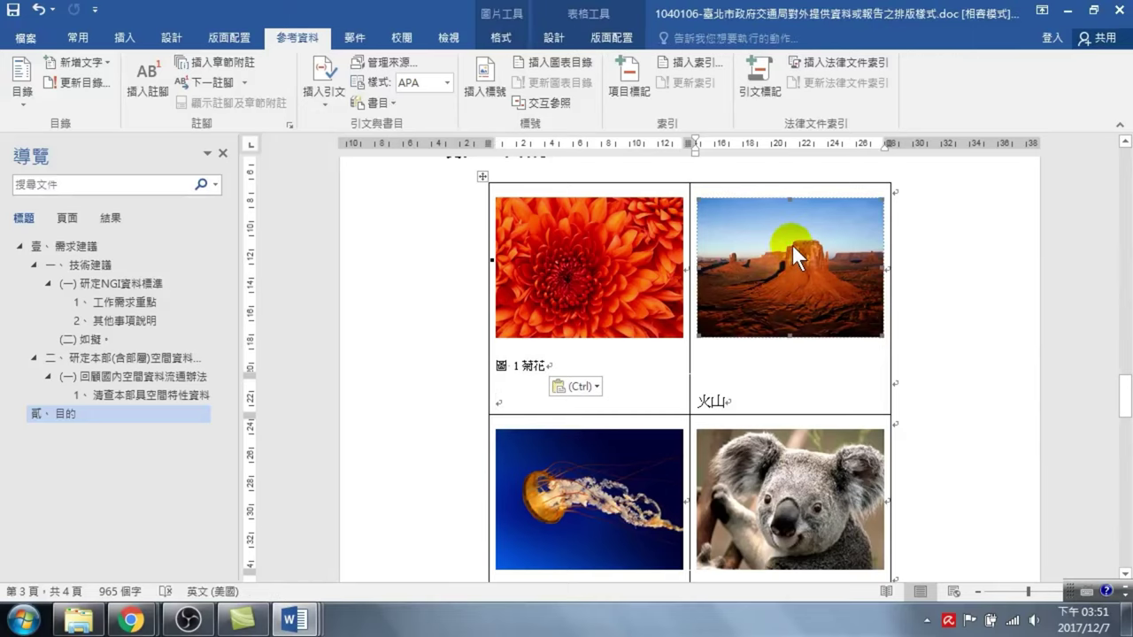
scroll(786, 253, down, 2)
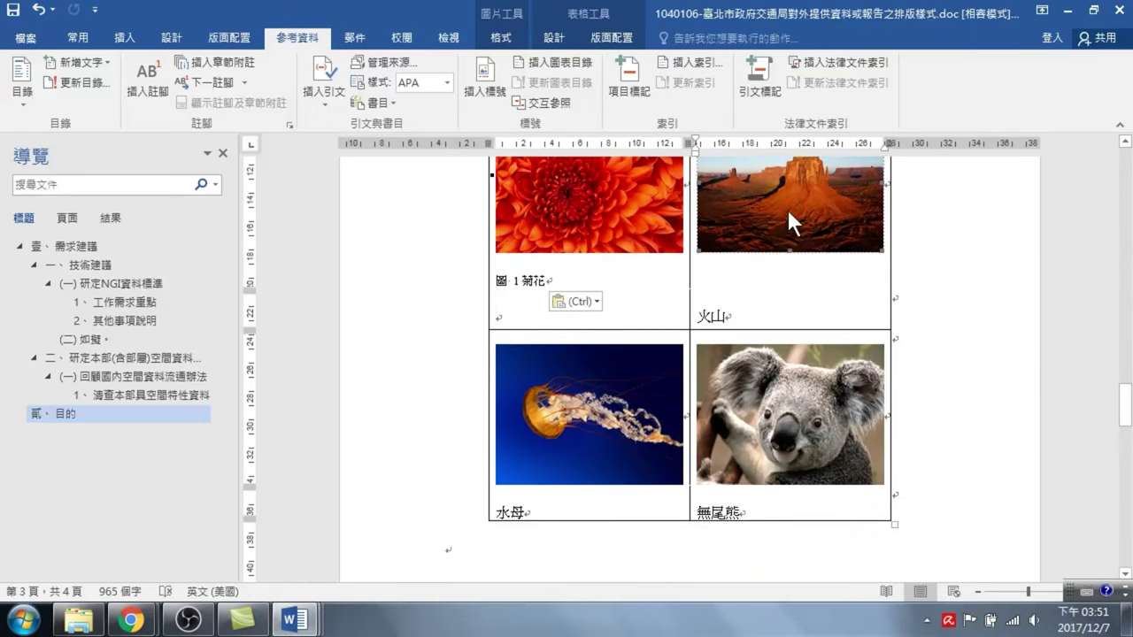
click(559, 424)
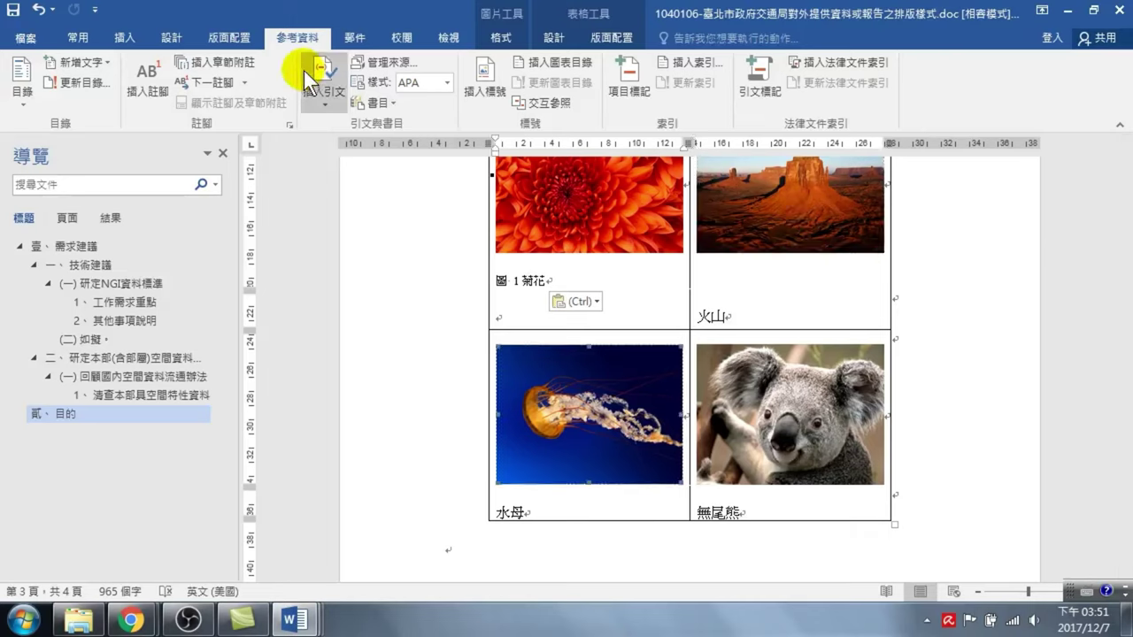
- Insert the 圖 2 caption under the jellyfish and move 水母 beside it, then select the desert picture
click(489, 84)
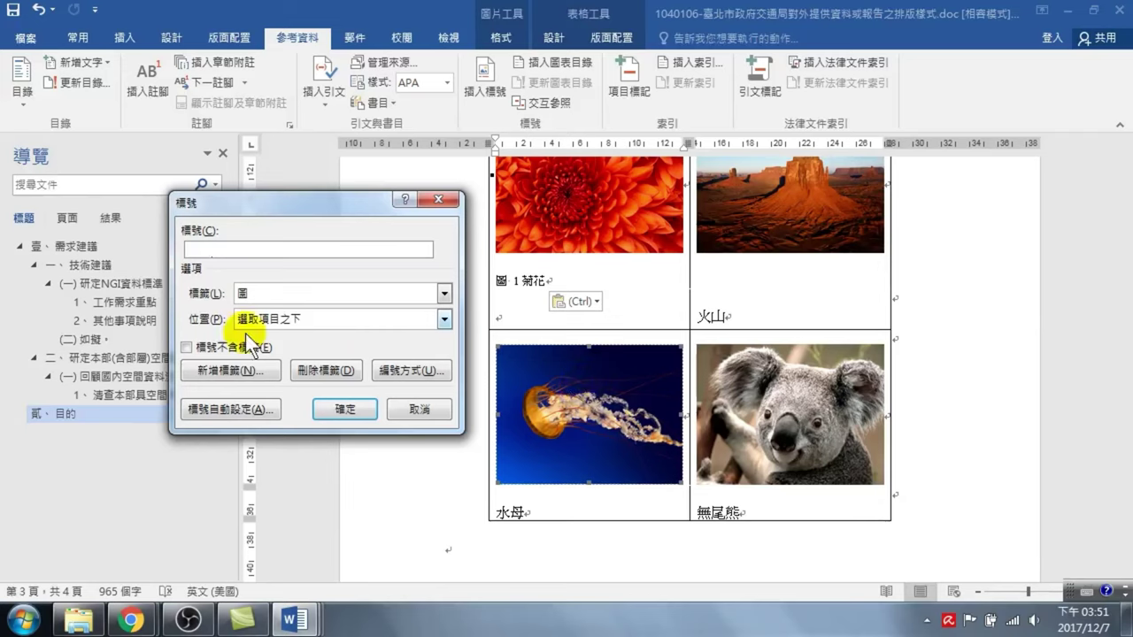
click(343, 408)
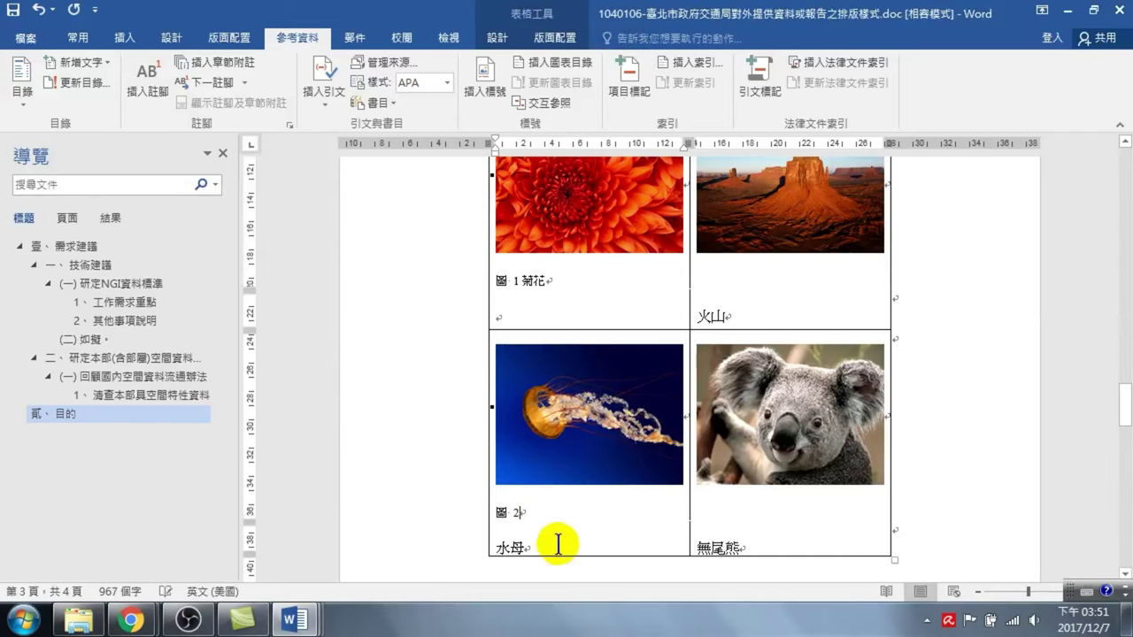
double_click(507, 551)
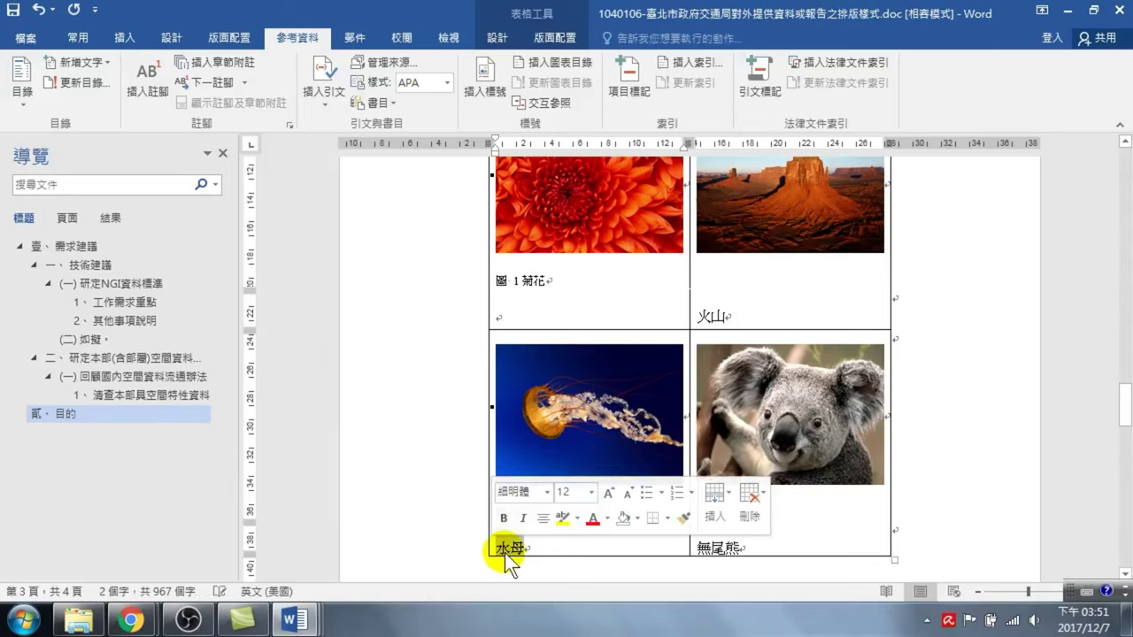
drag(507, 551, 528, 515)
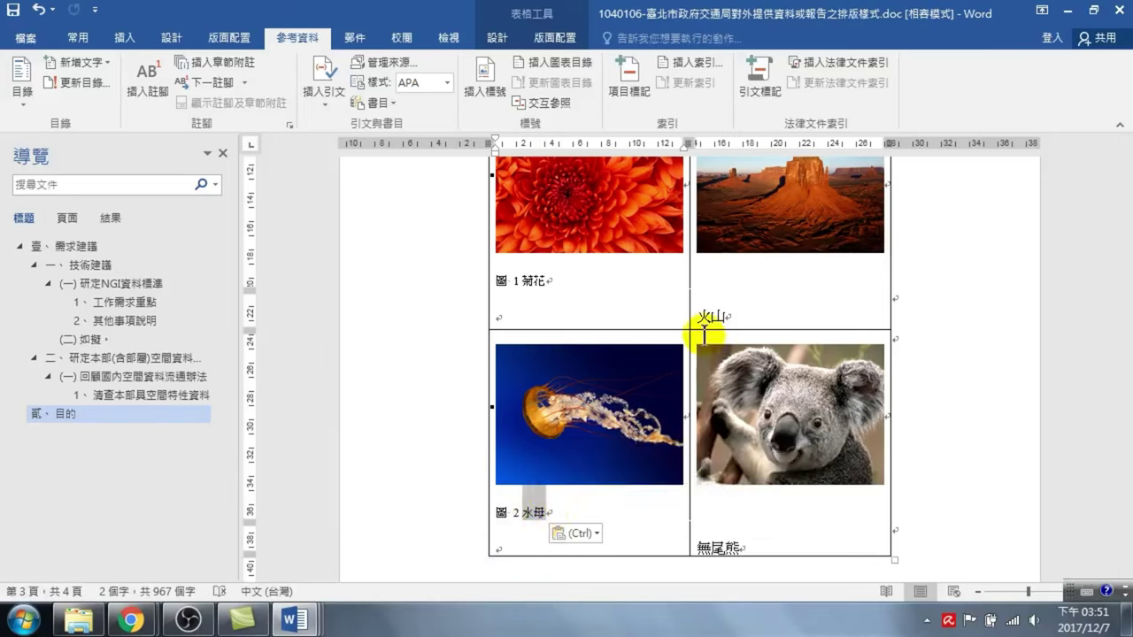
click(768, 212)
click(758, 223)
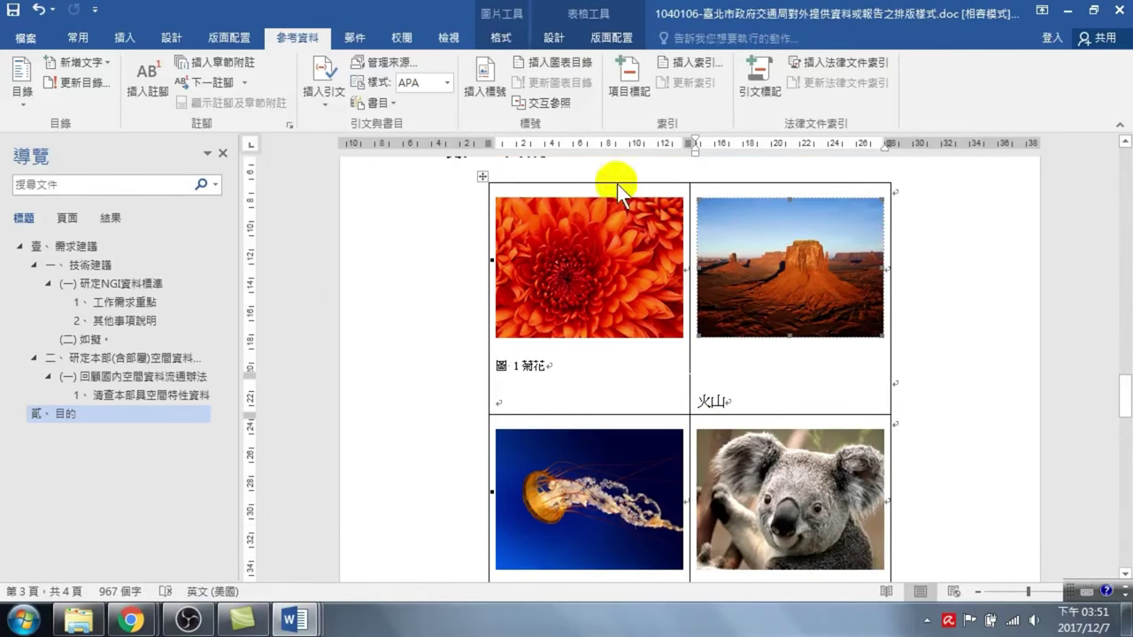
- Insert a 圖 2 caption under the desert picture and move 火山 up beside the number
click(484, 82)
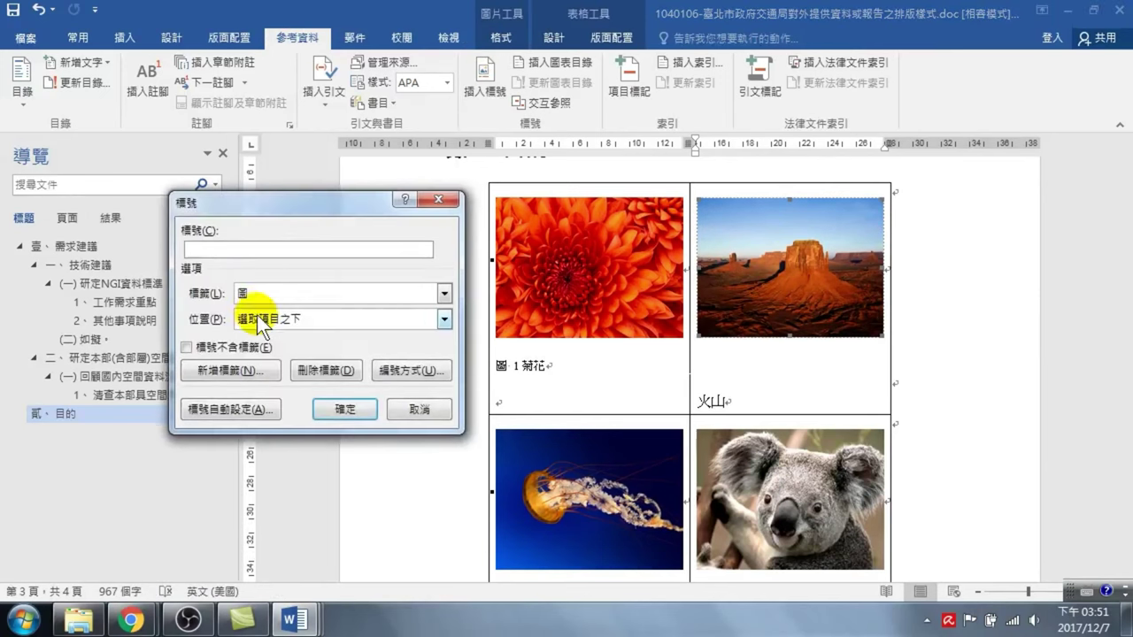
click(349, 412)
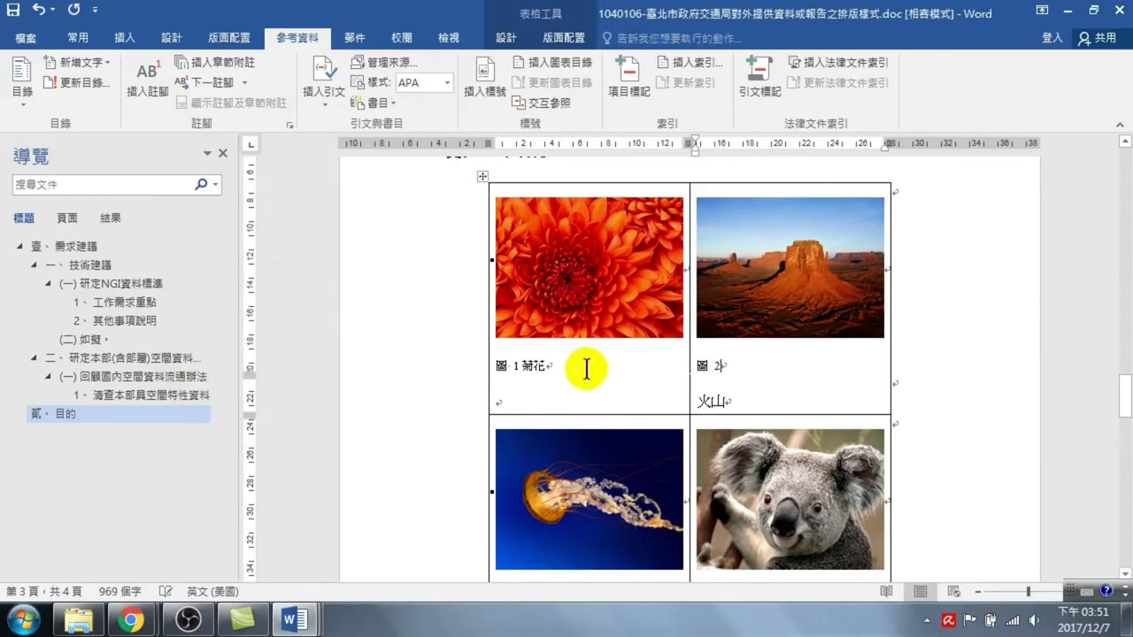
scroll(718, 349, down, 2)
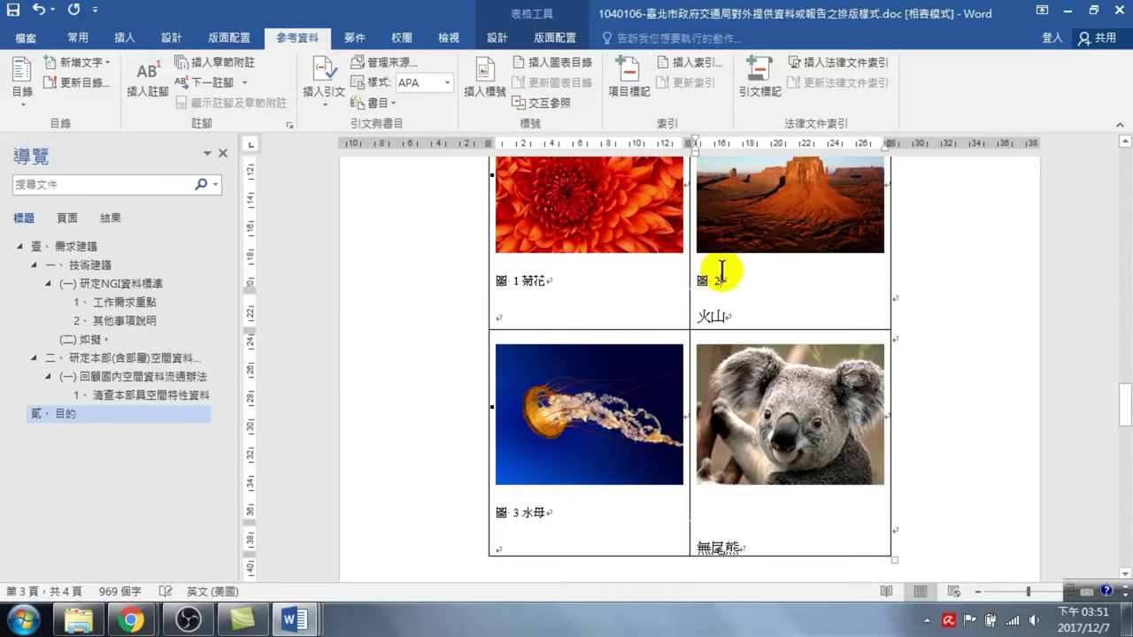
scroll(677, 416, up, 2)
double_click(707, 403)
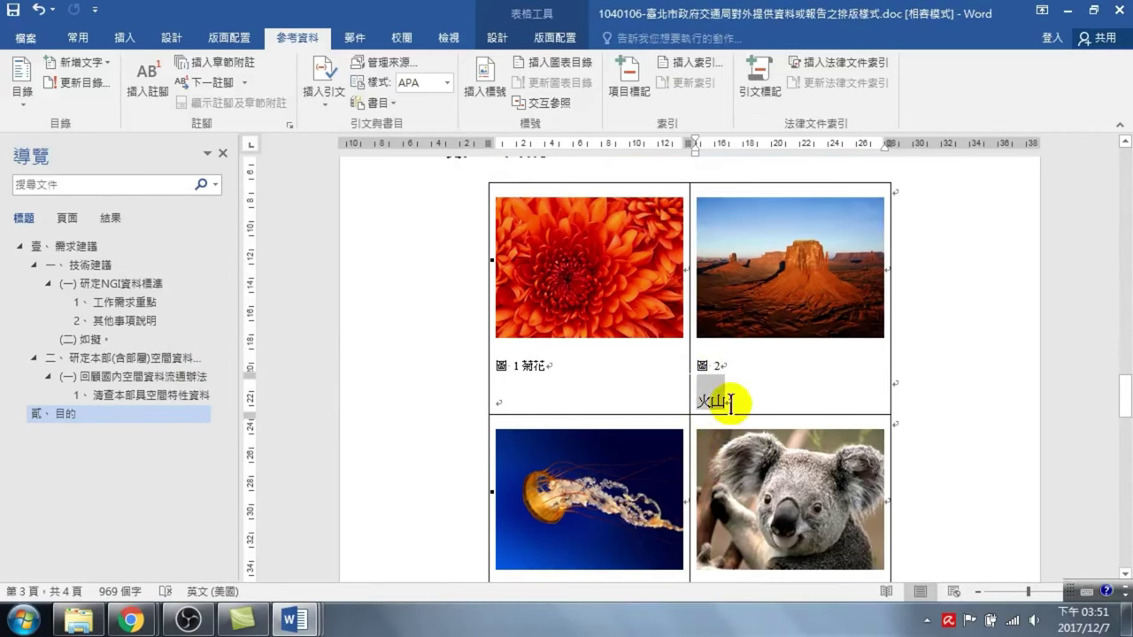
drag(714, 400, 740, 367)
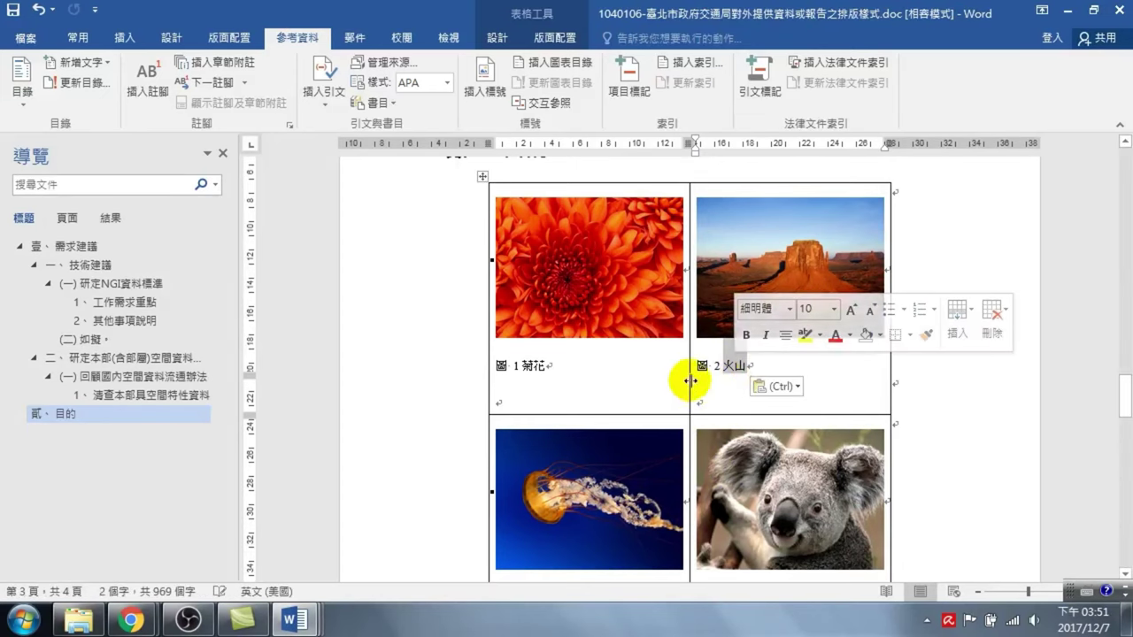
scroll(686, 383, down, 3)
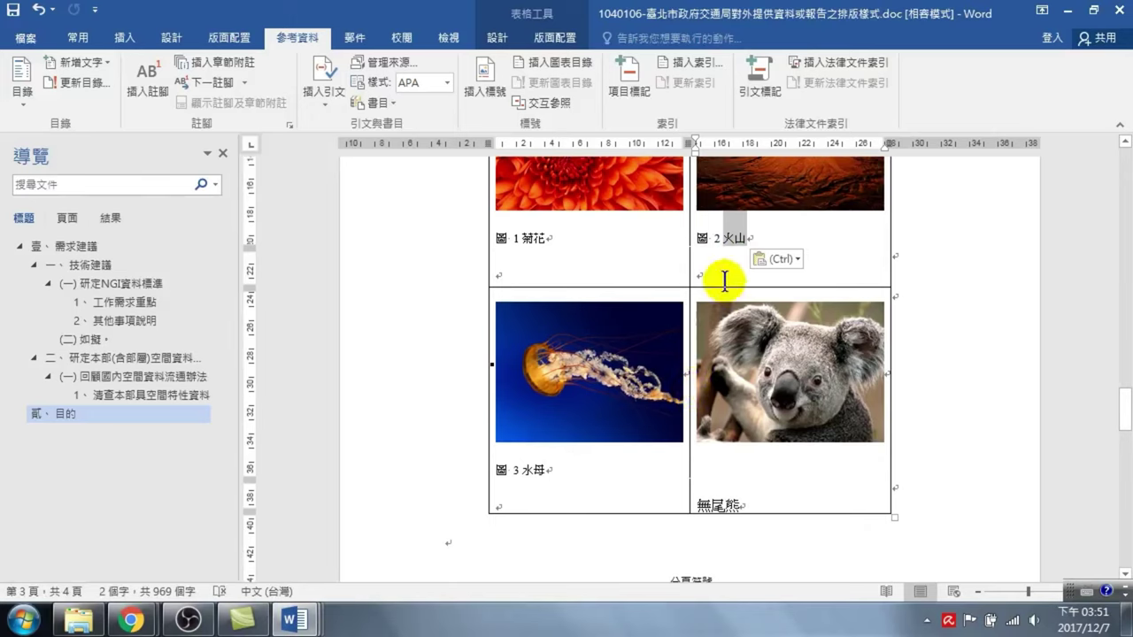
scroll(602, 283, up, 3)
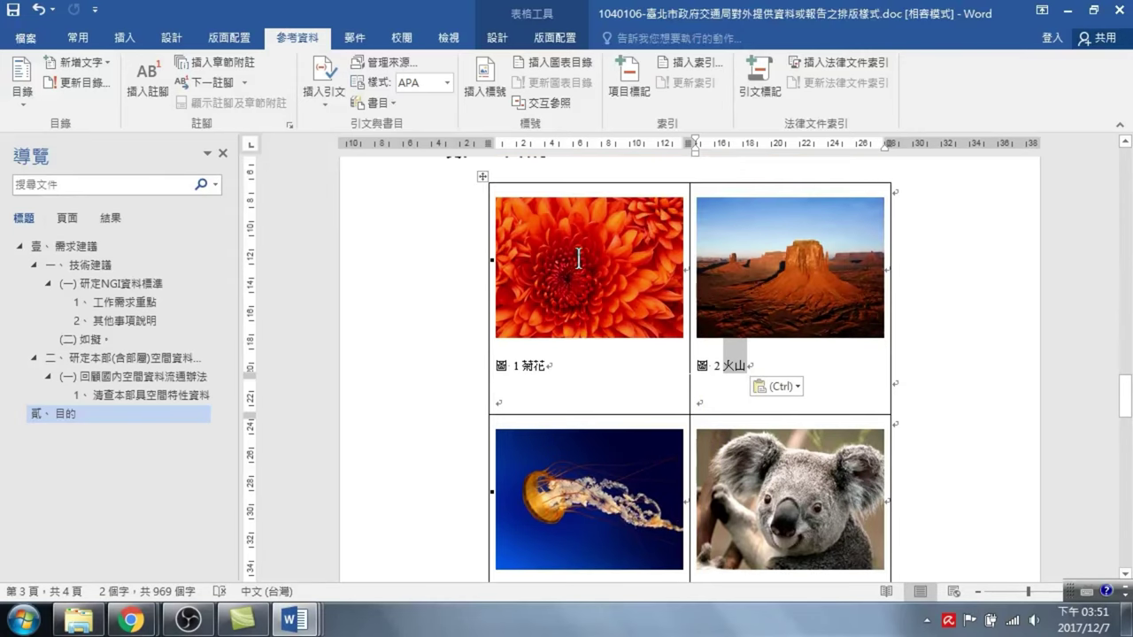
- Add an empty line after the 無尾熊 caption in the koala cell
click(579, 263)
click(538, 366)
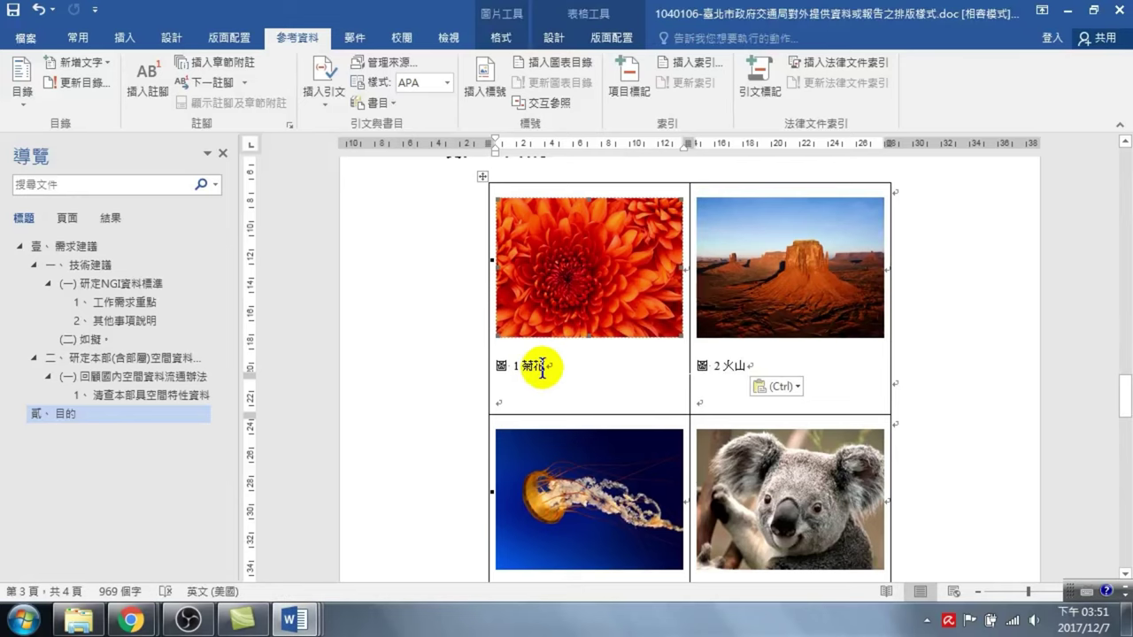
scroll(584, 281, down, 3)
click(867, 498)
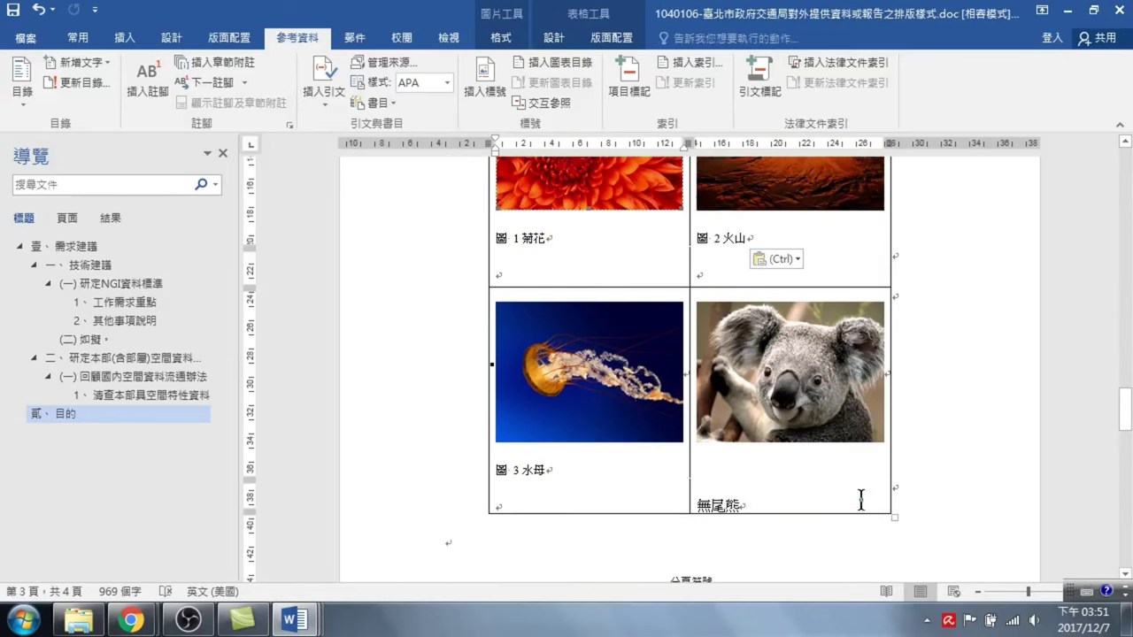
click(860, 500)
key(Return)
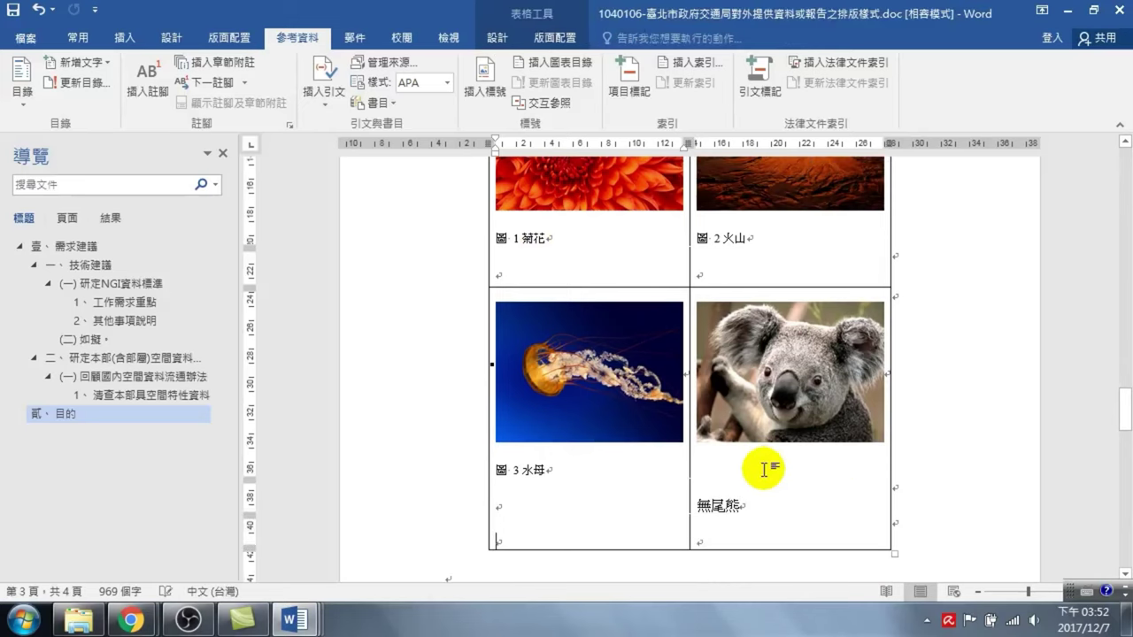
scroll(599, 288, up, 4)
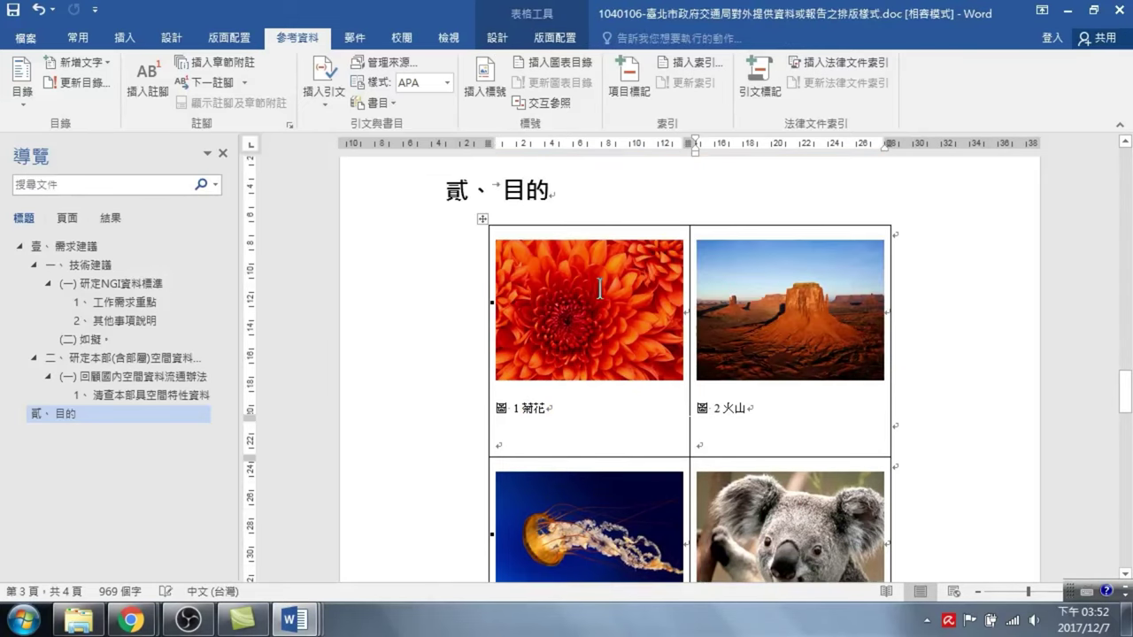
- Drag the chrysanthemum picture from the first cell to below the 圖 3 水母 caption
click(599, 288)
scroll(601, 296, down, 3)
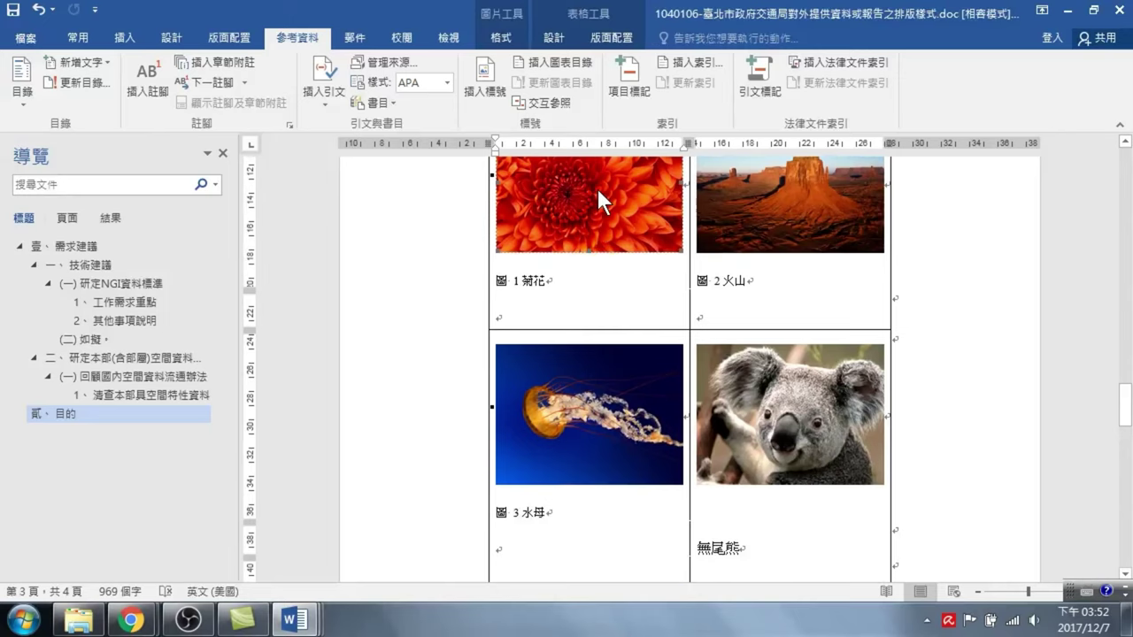
drag(597, 188, 624, 525)
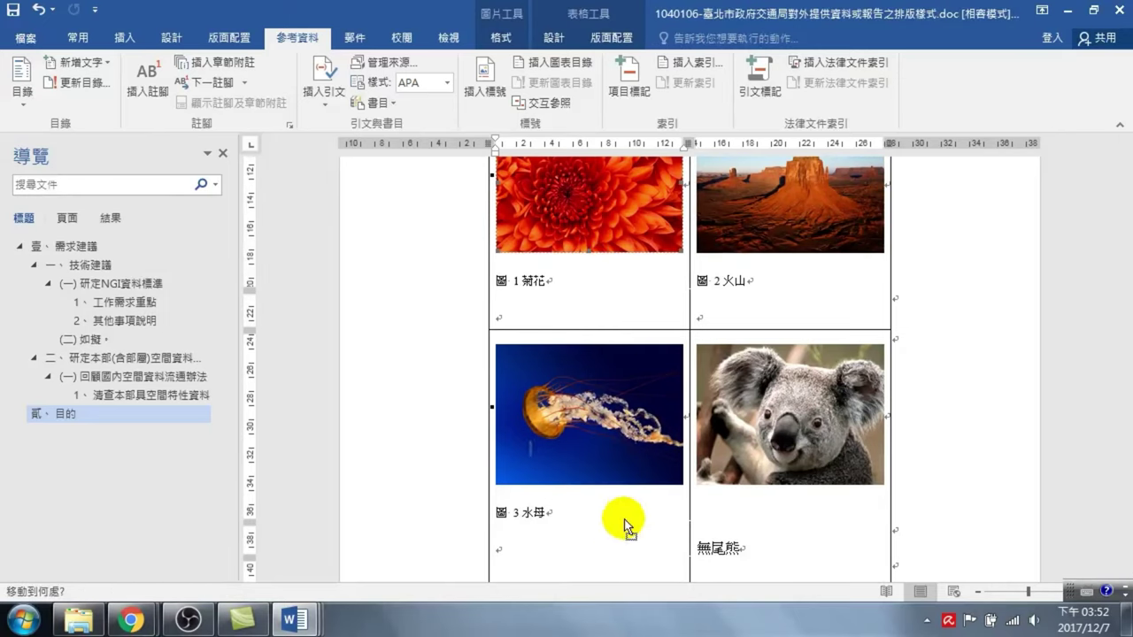
mouse_move(624, 525)
mouse_down()
mouse_move(534, 497)
mouse_move(526, 519)
mouse_up()
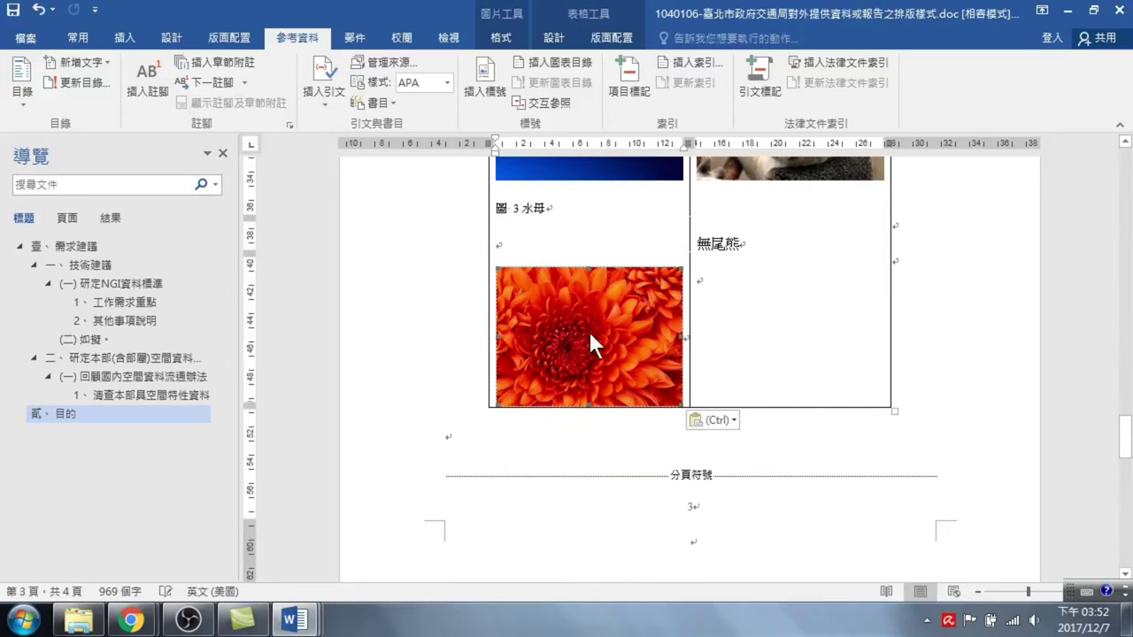
scroll(587, 318, up, 4)
scroll(584, 265, up, 3)
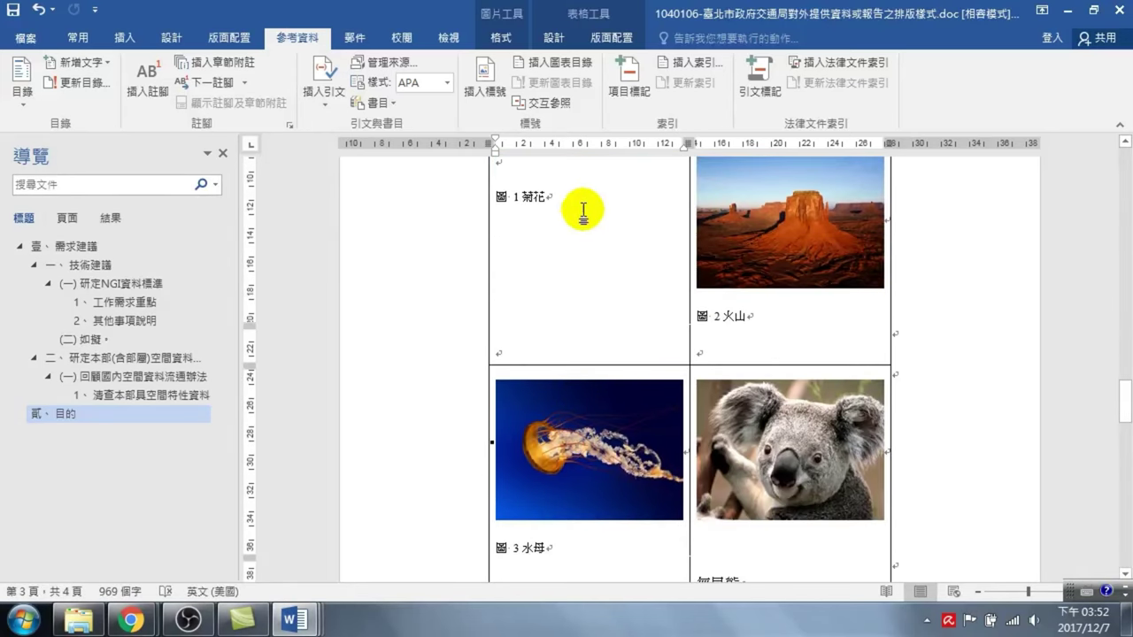
scroll(583, 211, up, 2)
click(522, 334)
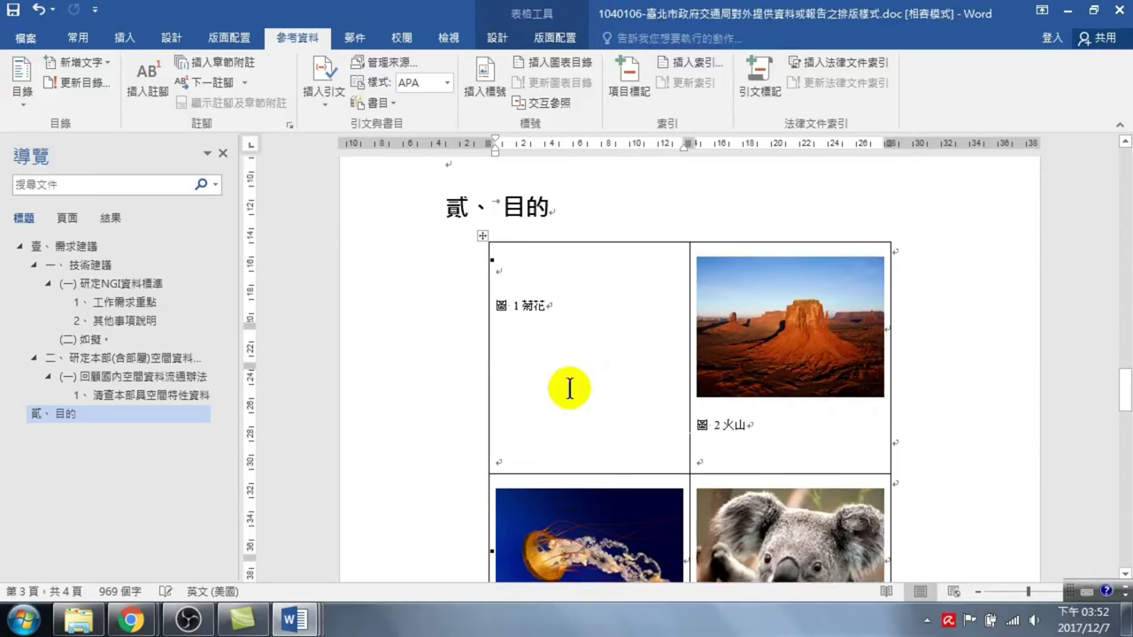
scroll(571, 386, down, 3)
scroll(576, 389, down, 2)
click(584, 414)
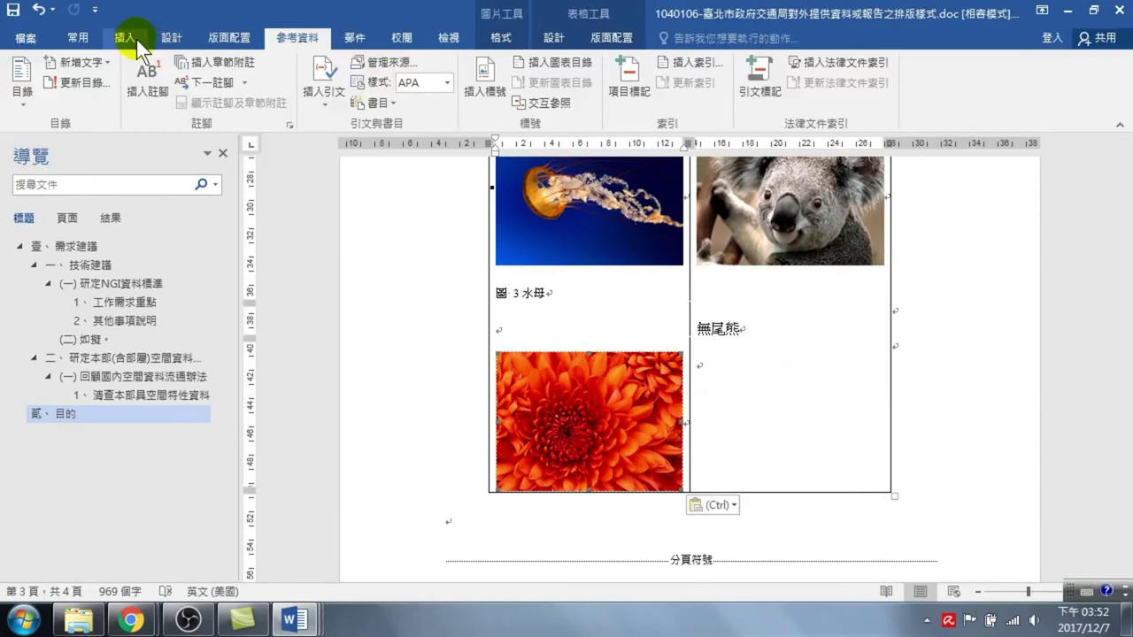
- Insert a 圖-label caption under the moved chrysanthemum picture, numbered 圖 4
click(495, 81)
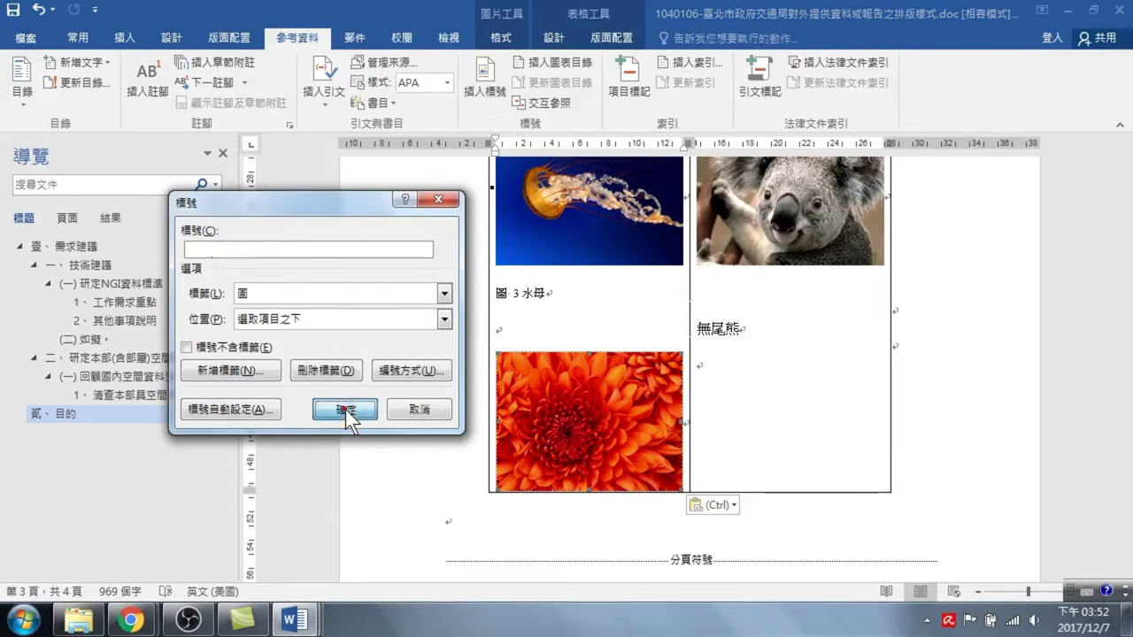
click(346, 409)
scroll(593, 425, down, 5)
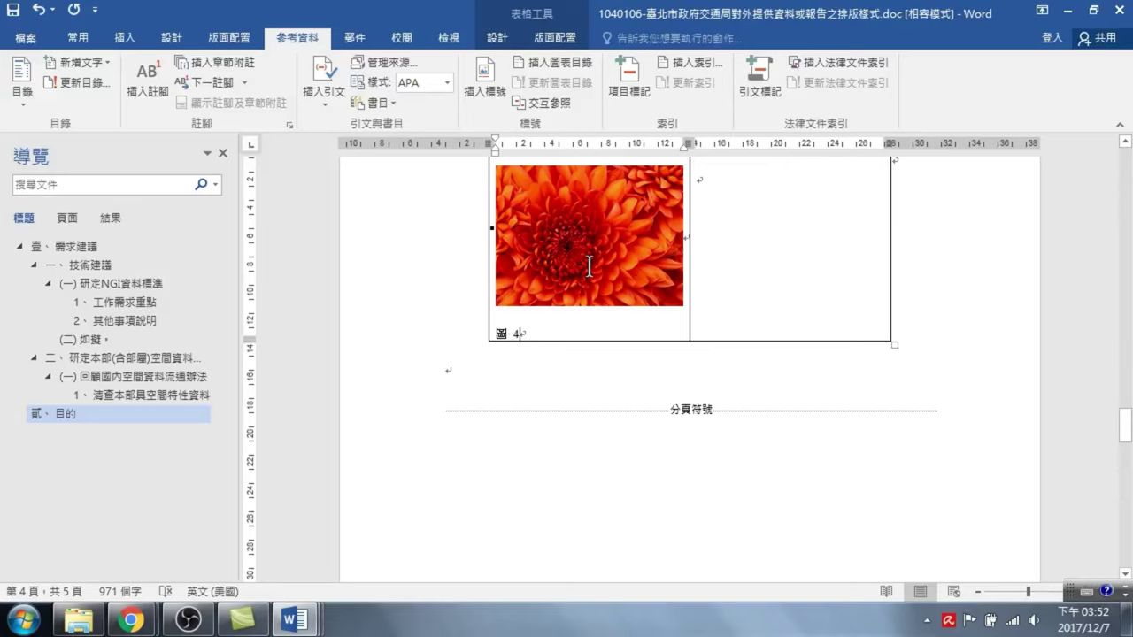
- Delete the orphaned 圖 1 菊花 caption from the top-left table cell
scroll(620, 276, up, 10)
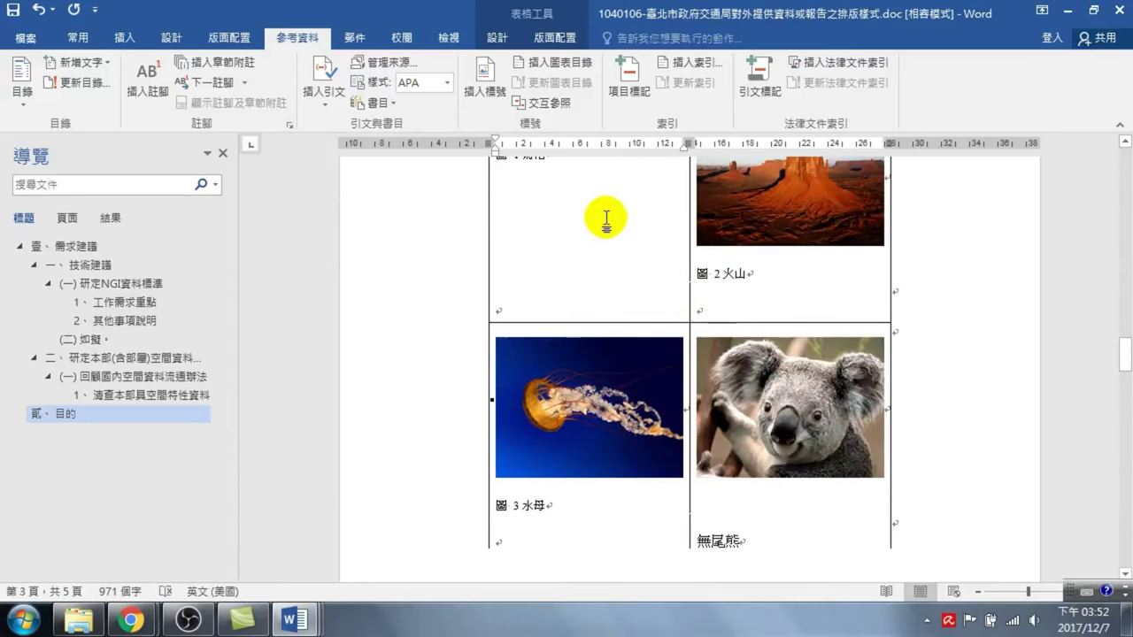
scroll(576, 240, up, 2)
scroll(481, 253, up, 1)
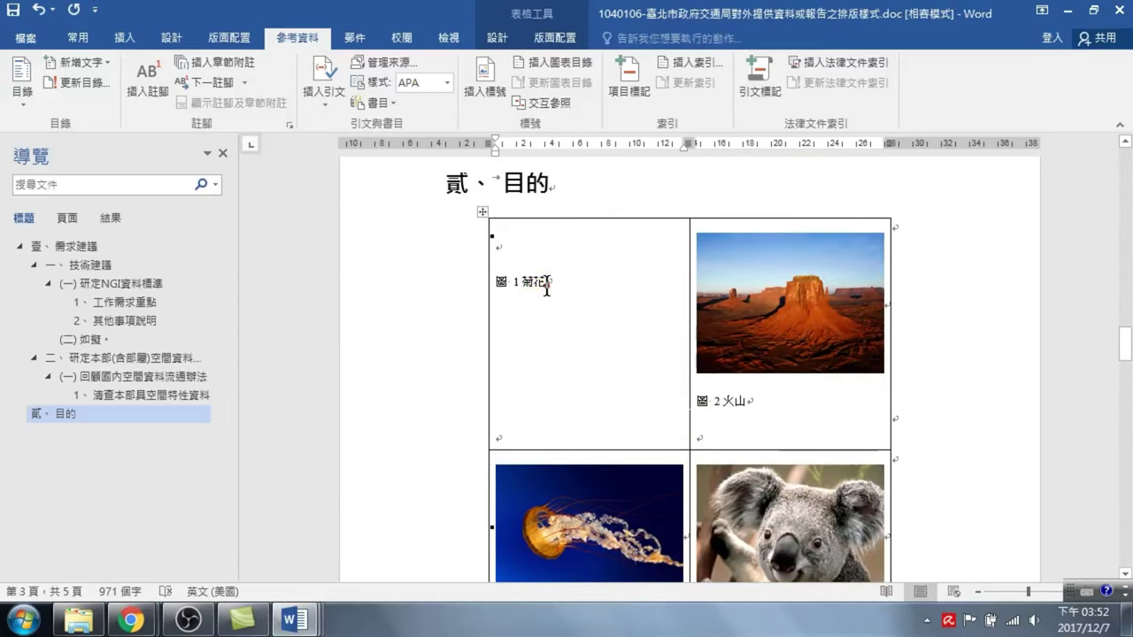
drag(547, 282, 493, 282)
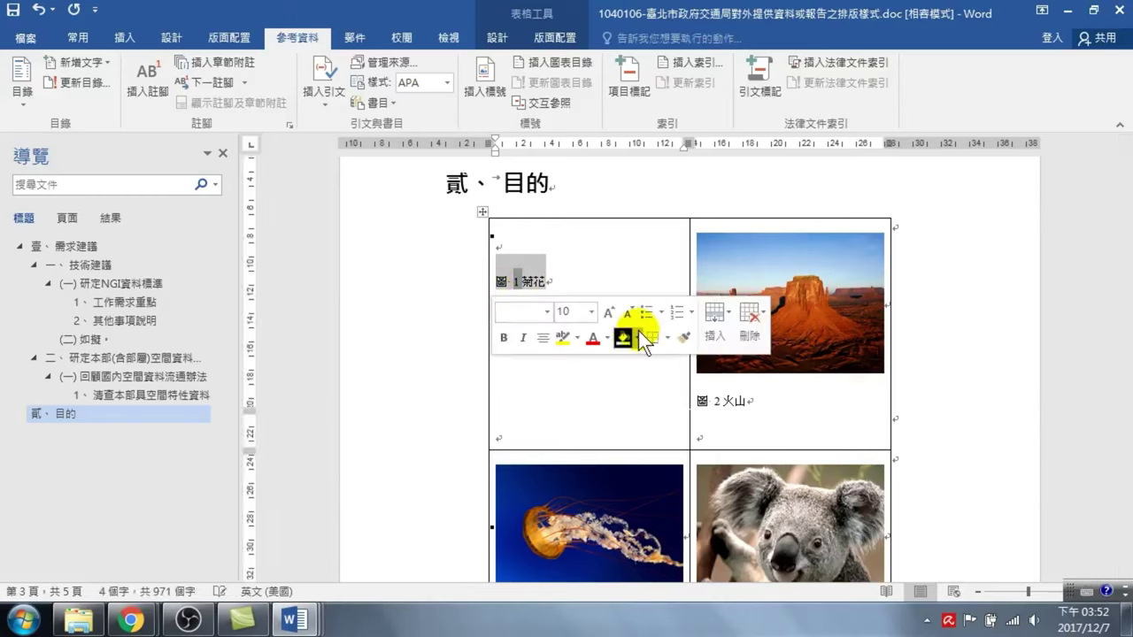
key(Delete)
click(538, 244)
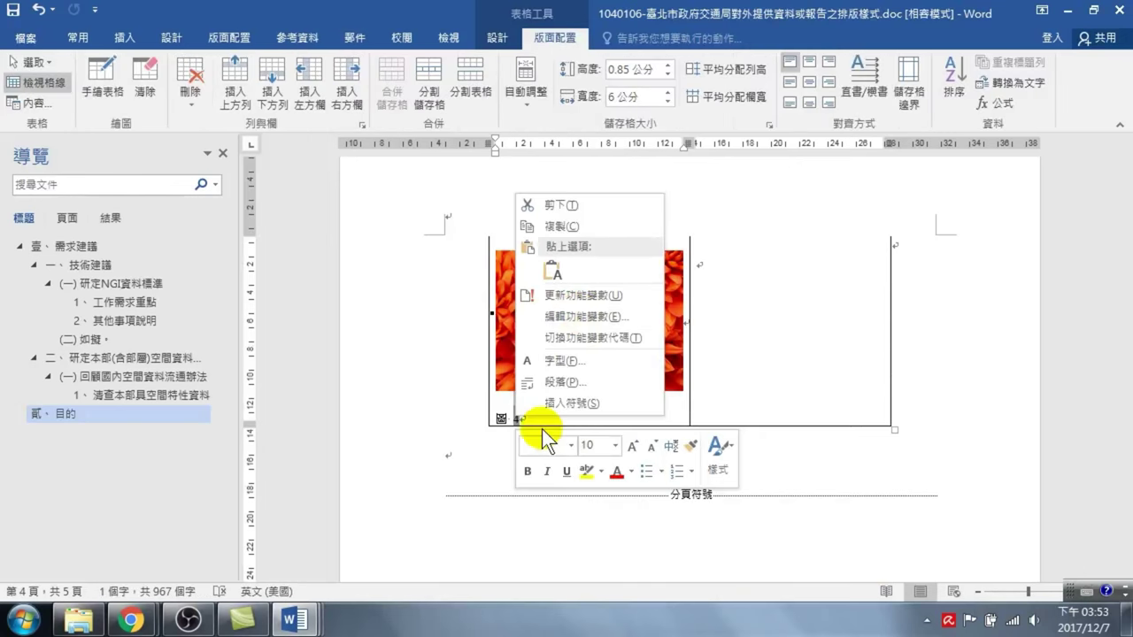
- Update the number field in the chrysanthemum's caption
key(Escape)
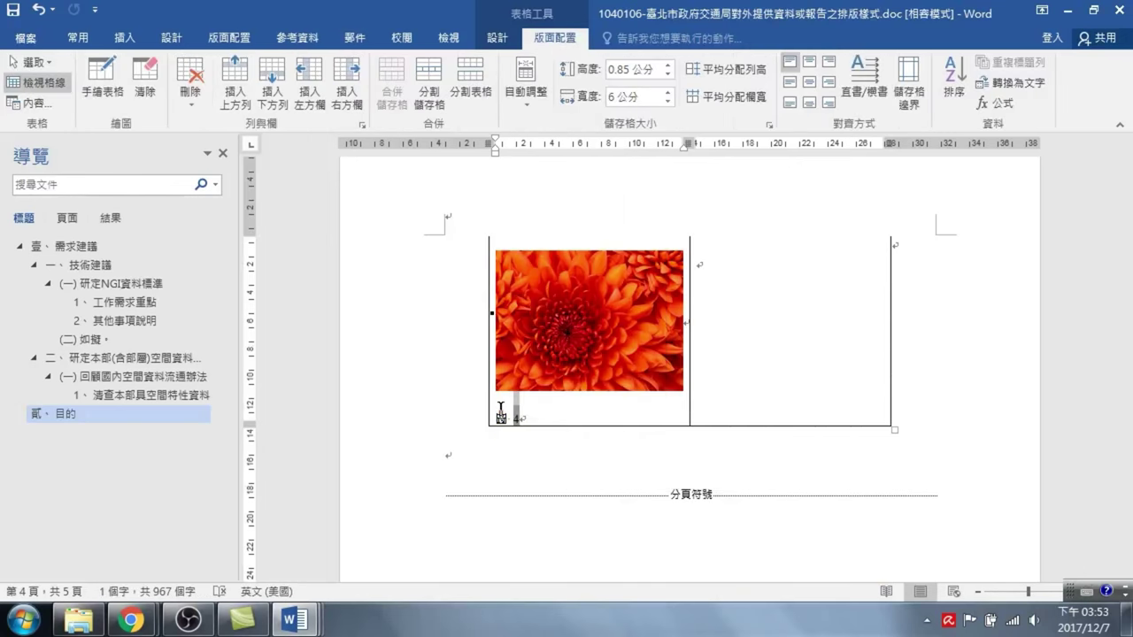
click(501, 414)
right_click(502, 417)
key(Escape)
click(501, 416)
right_click(513, 418)
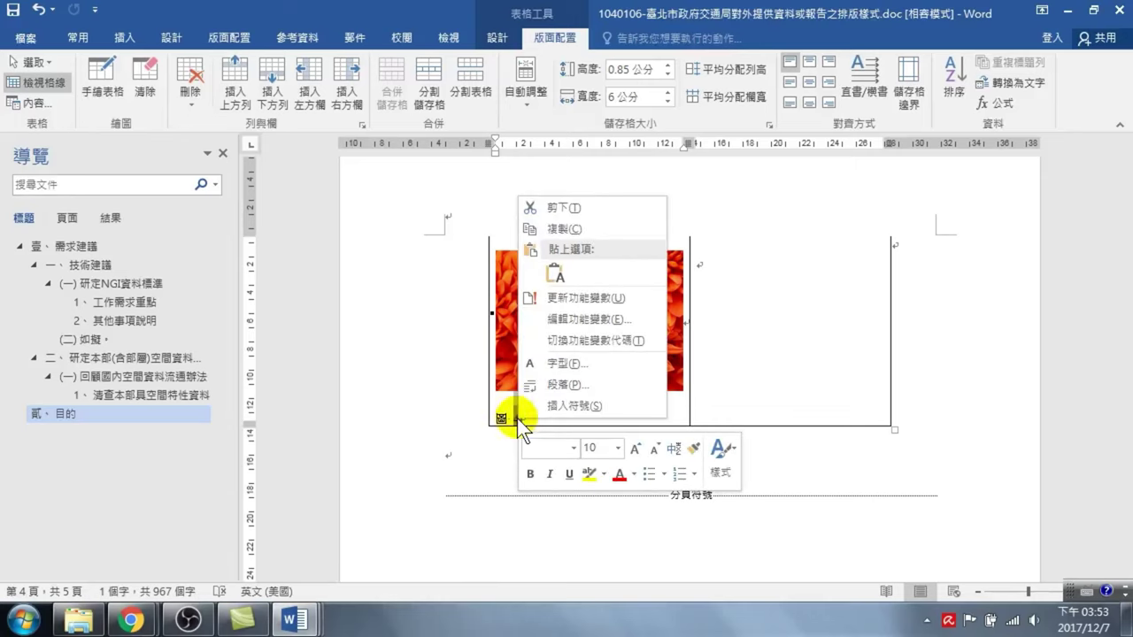
click(560, 299)
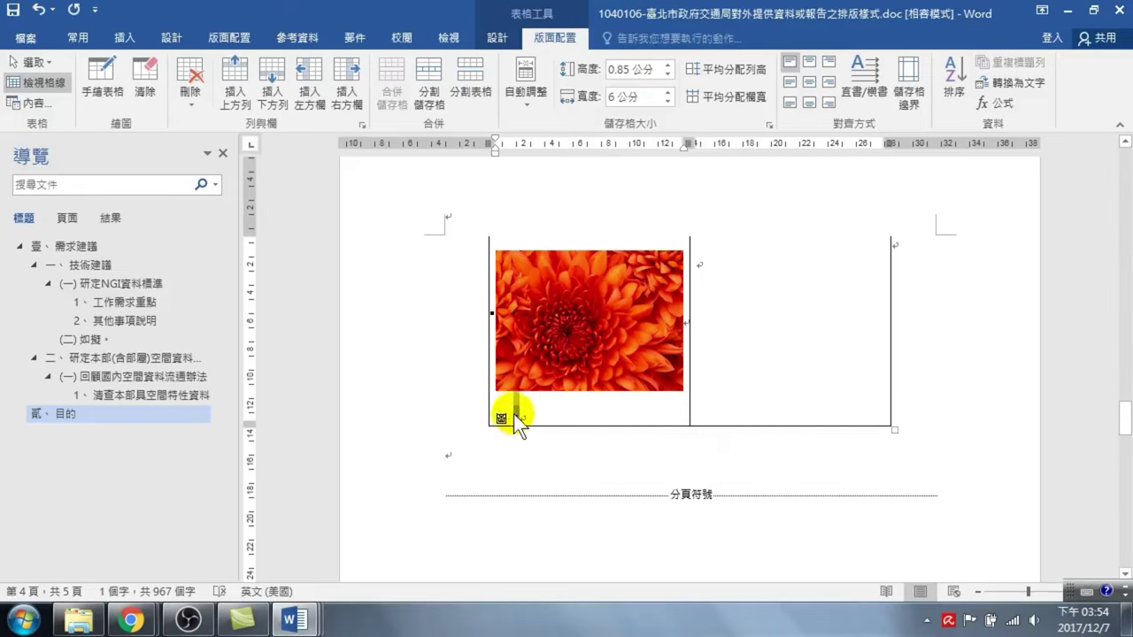
- Update the volcano caption's field so it renumbers to 圖 1 火山
scroll(549, 405, down, 2)
scroll(558, 409, up, 4)
scroll(567, 398, up, 1)
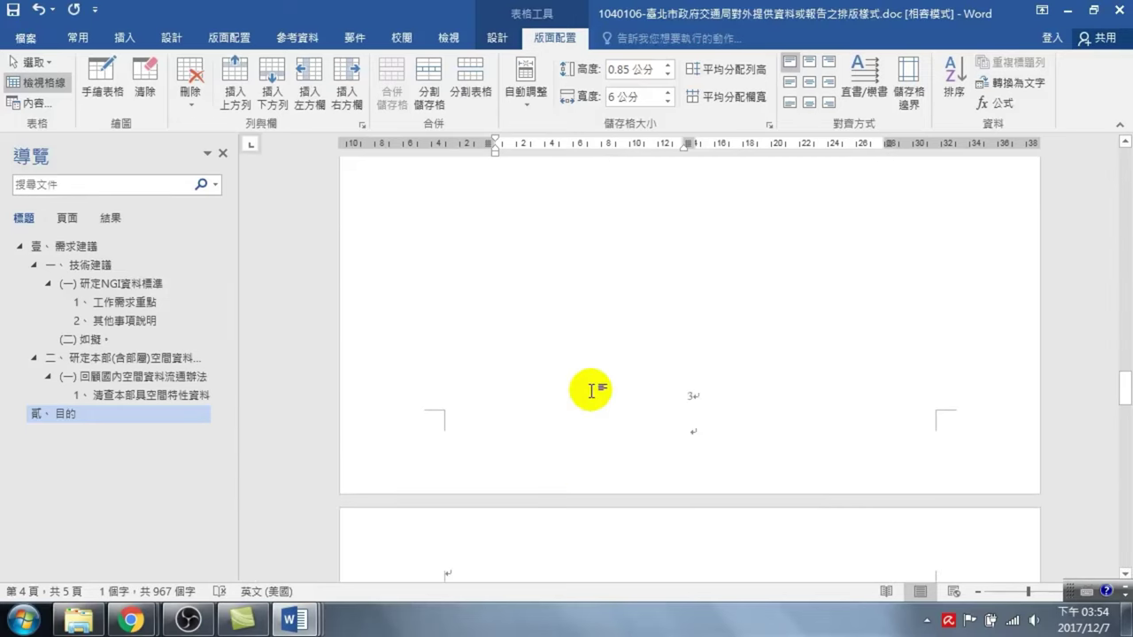
scroll(584, 371, up, 5)
scroll(566, 345, up, 3)
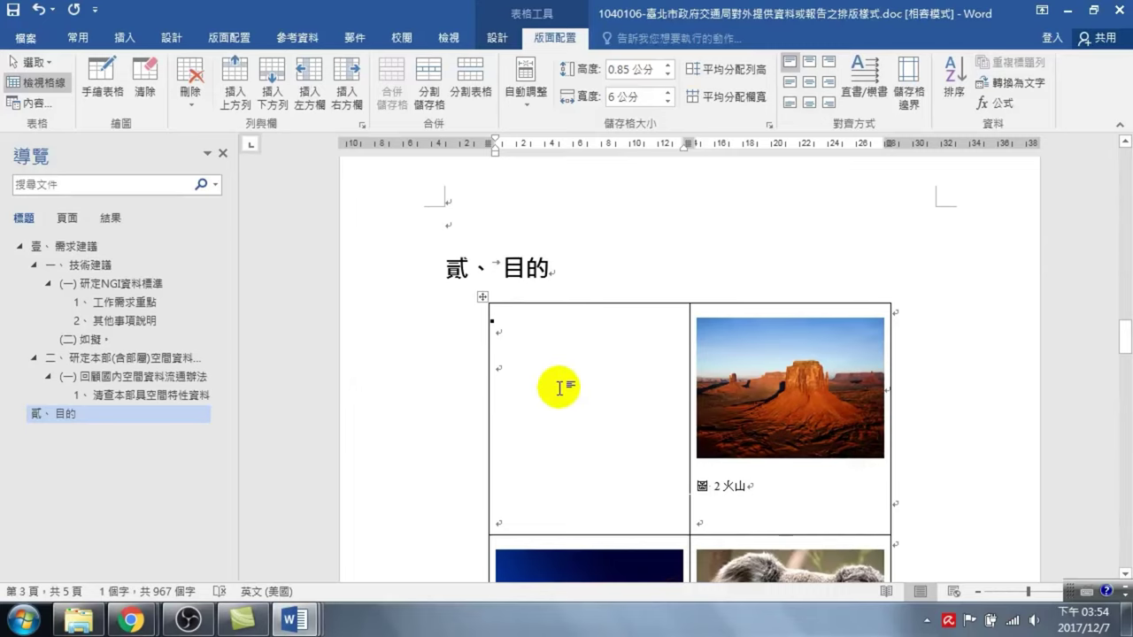
scroll(699, 399, down, 4)
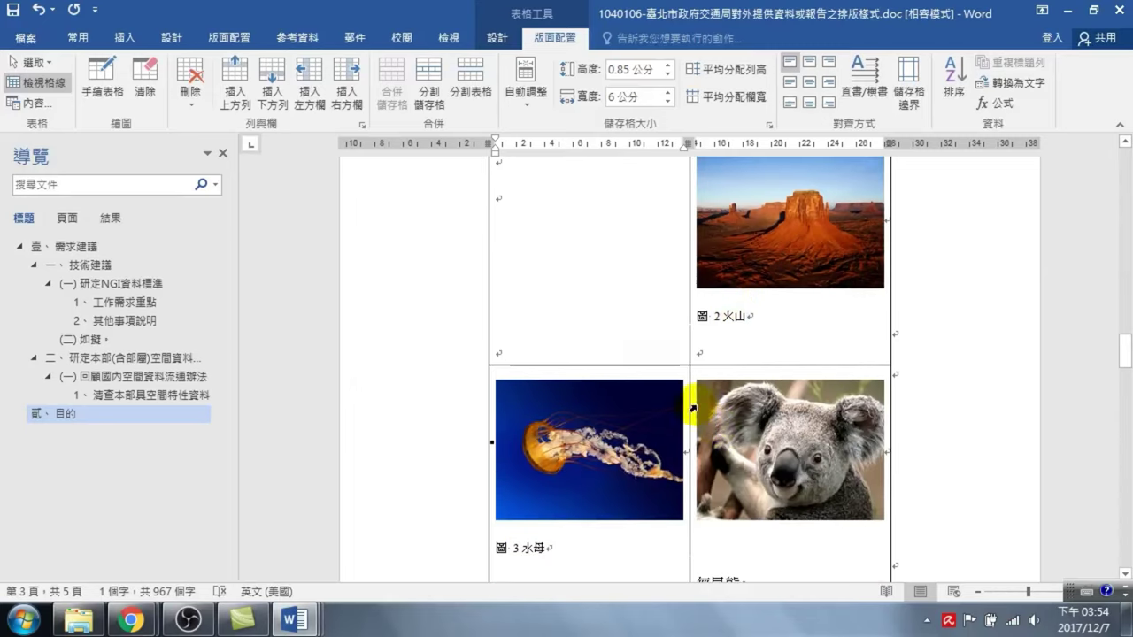
scroll(695, 368, down, 2)
scroll(699, 345, up, 2)
click(705, 337)
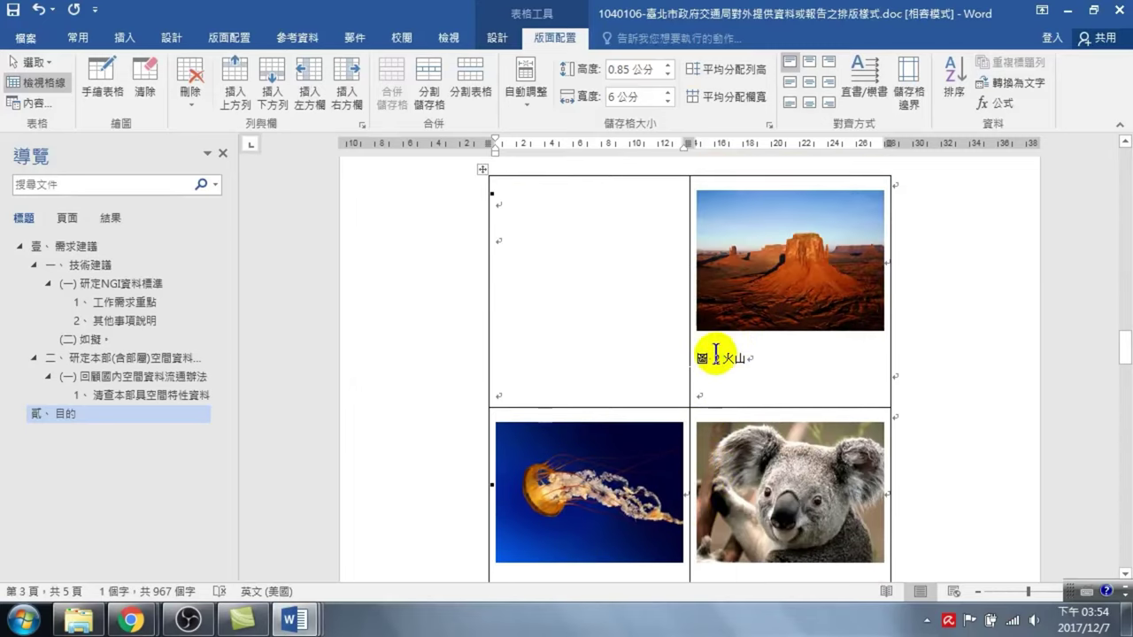
right_click(717, 358)
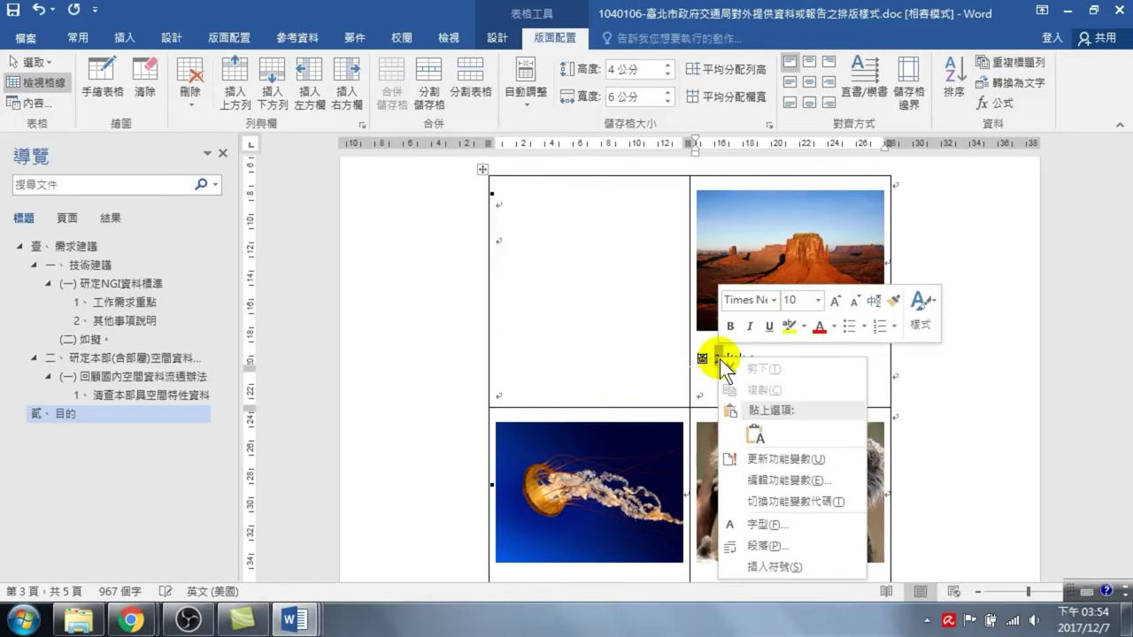
click(765, 456)
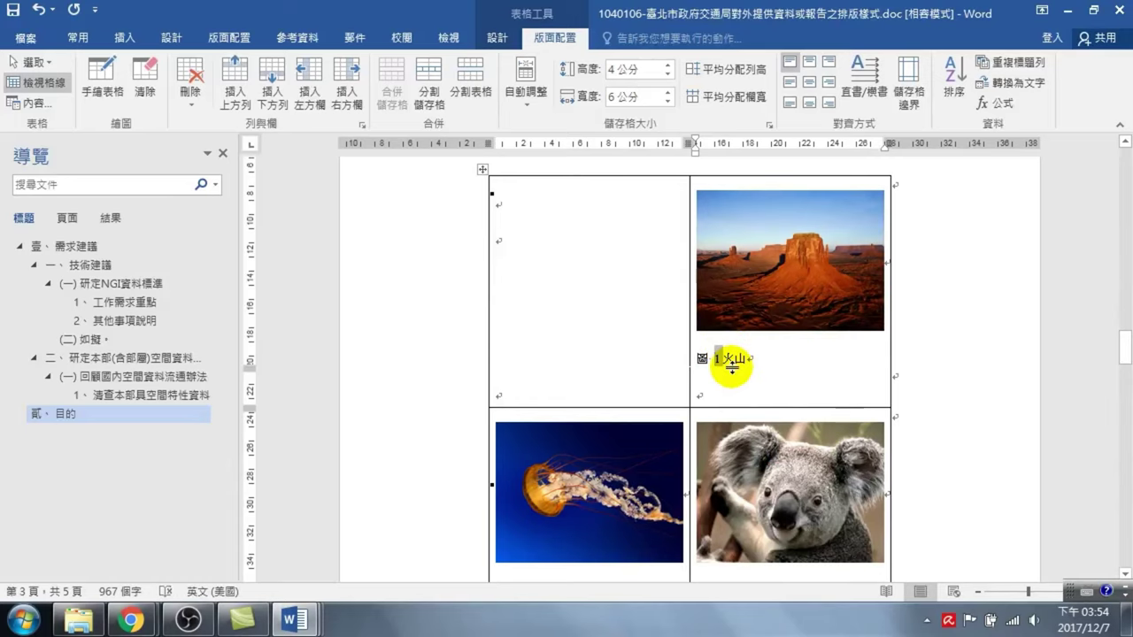
- Update the jellyfish caption's number field so it reads 圖 2 水母
scroll(715, 358, down, 3)
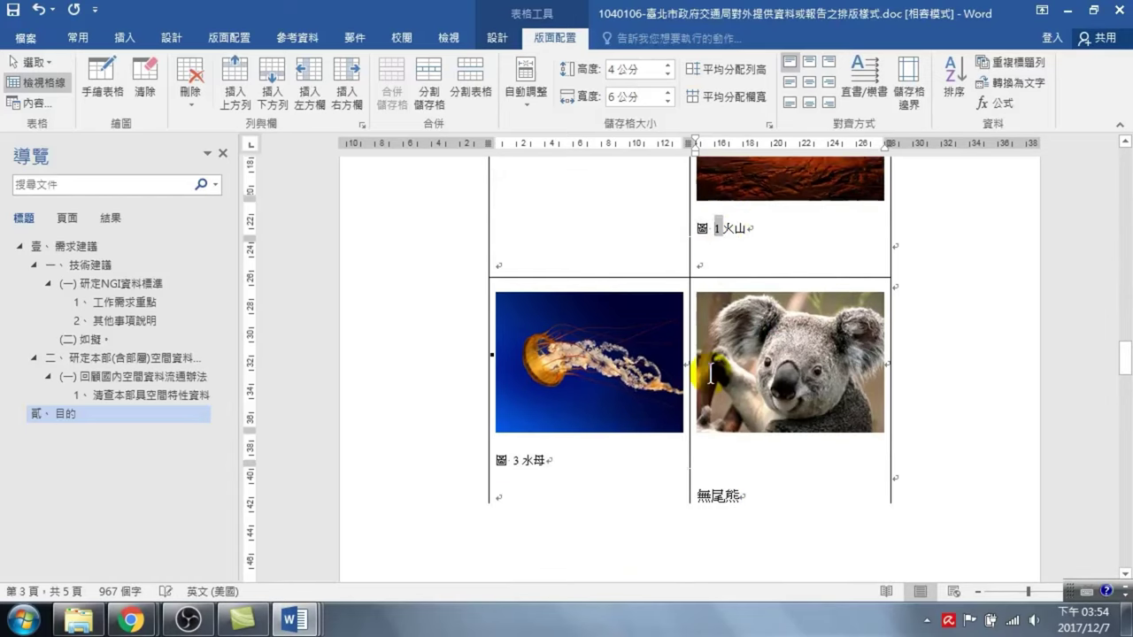
scroll(646, 402, down, 1)
click(517, 377)
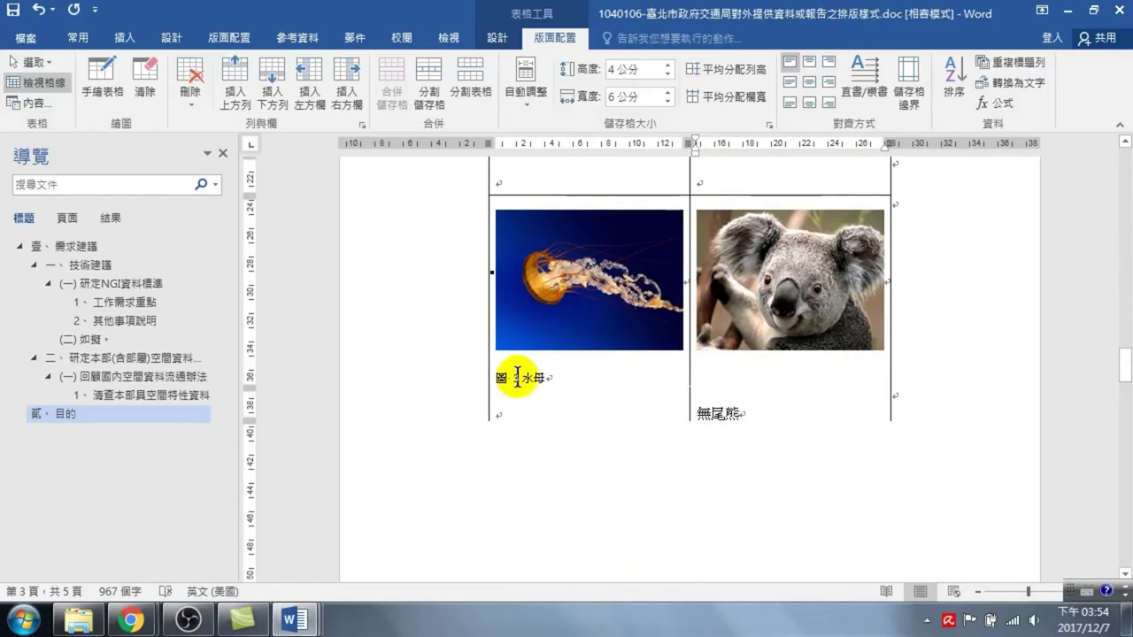
right_click(517, 377)
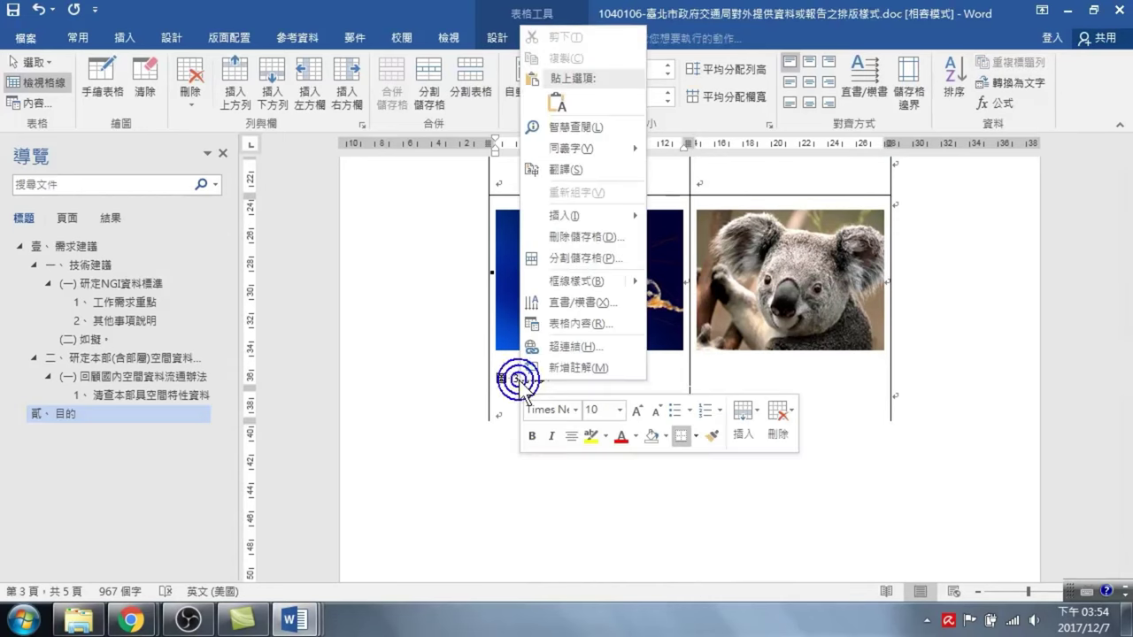
click(522, 387)
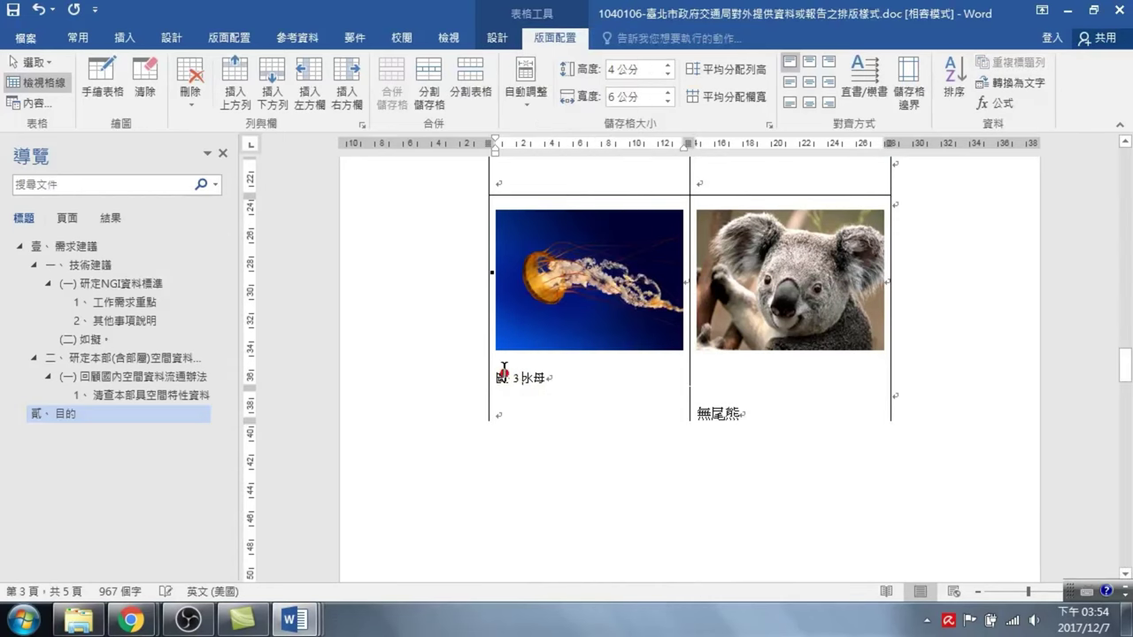
double_click(514, 377)
right_click(511, 378)
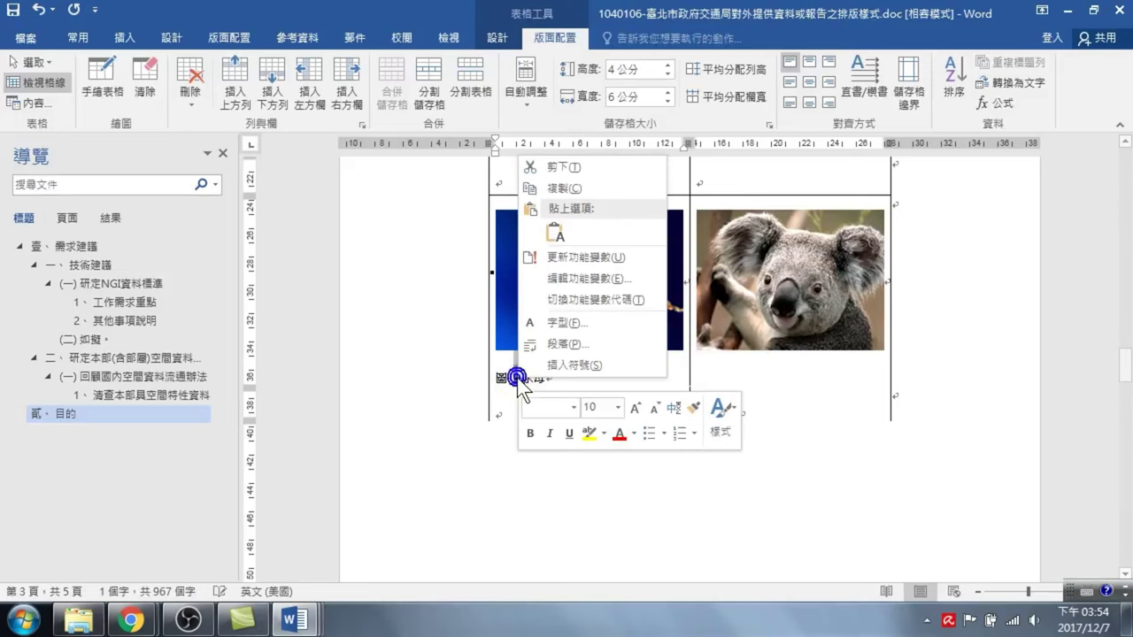
click(575, 257)
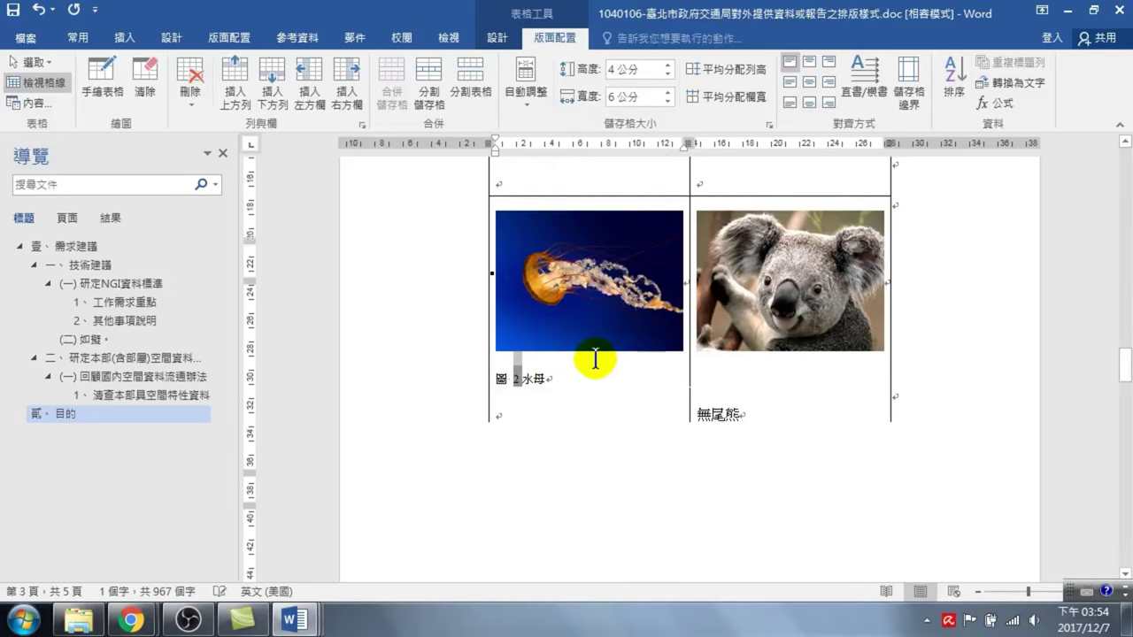
scroll(577, 285, up, 3)
click(593, 234)
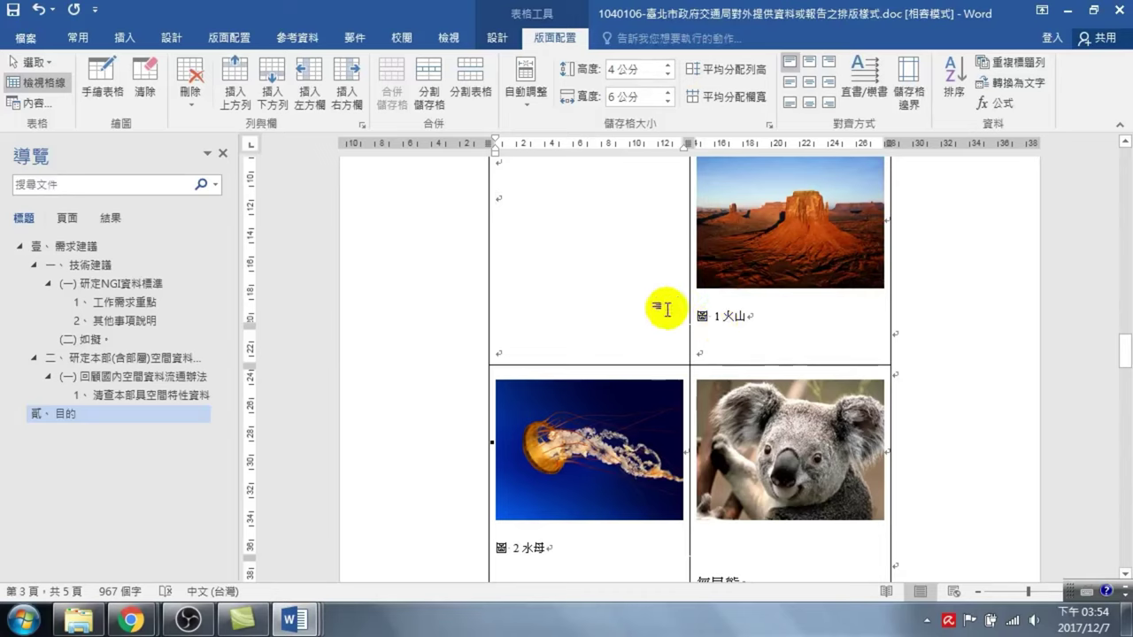
- Center the 圖 1 火山 caption under the desert picture
click(543, 215)
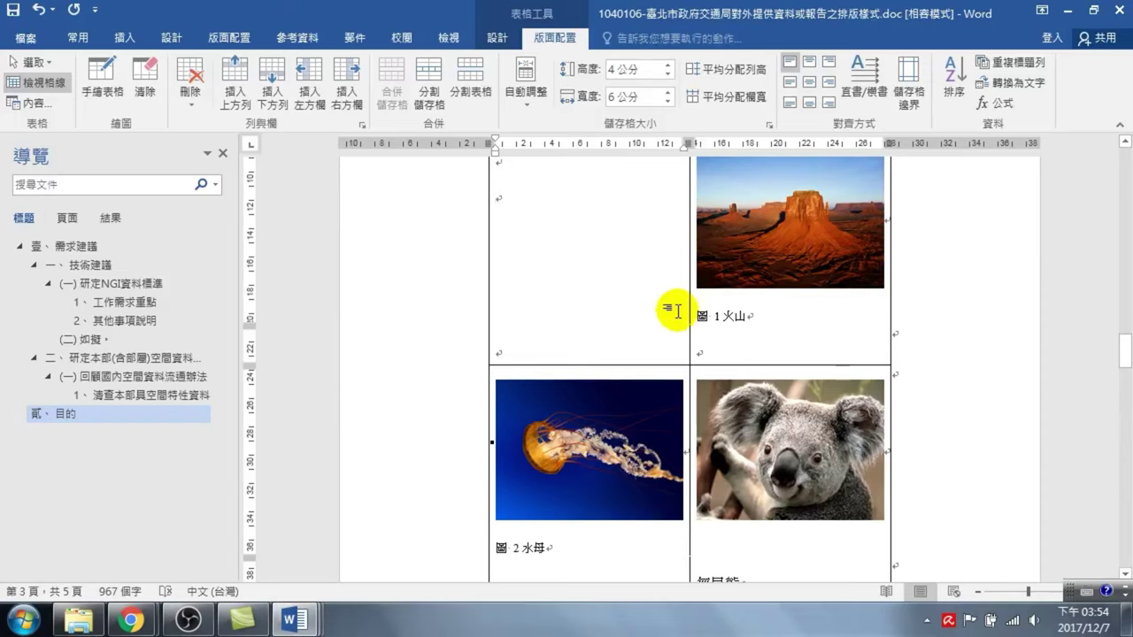
click(758, 316)
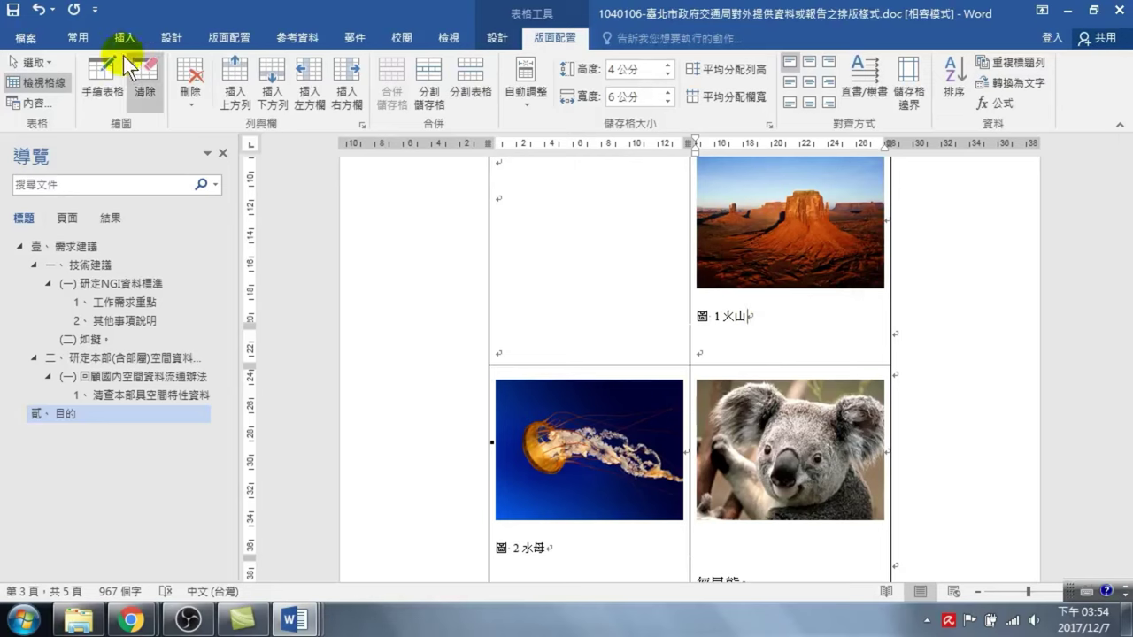
click(77, 37)
click(419, 96)
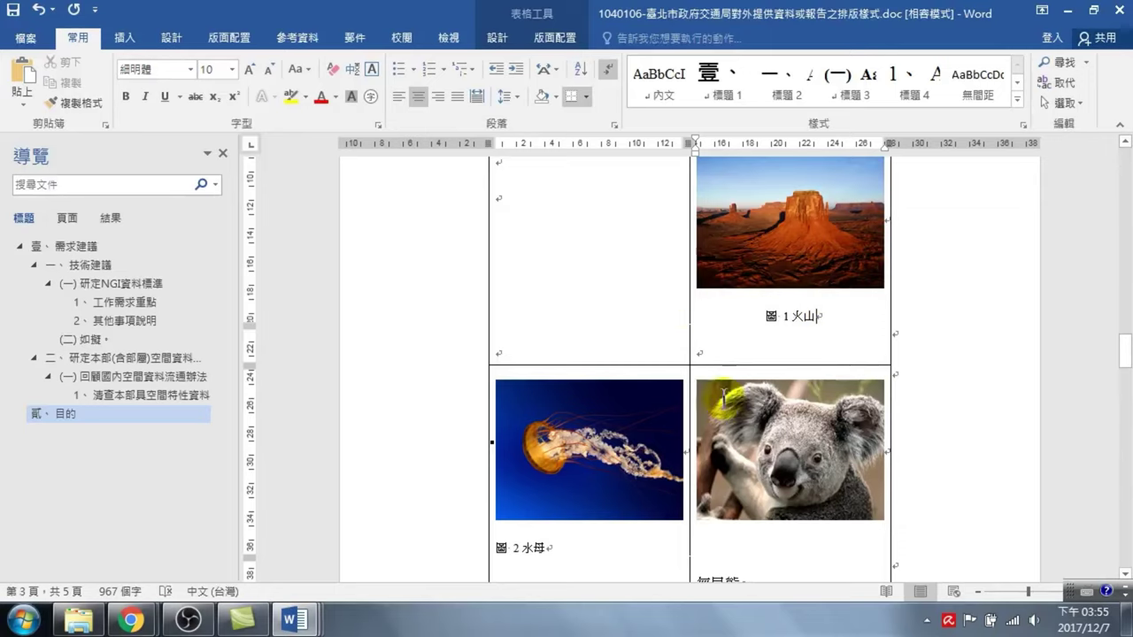
- Center the 圖 2 水母 caption under the jellyfish picture
scroll(599, 434, down, 3)
click(520, 376)
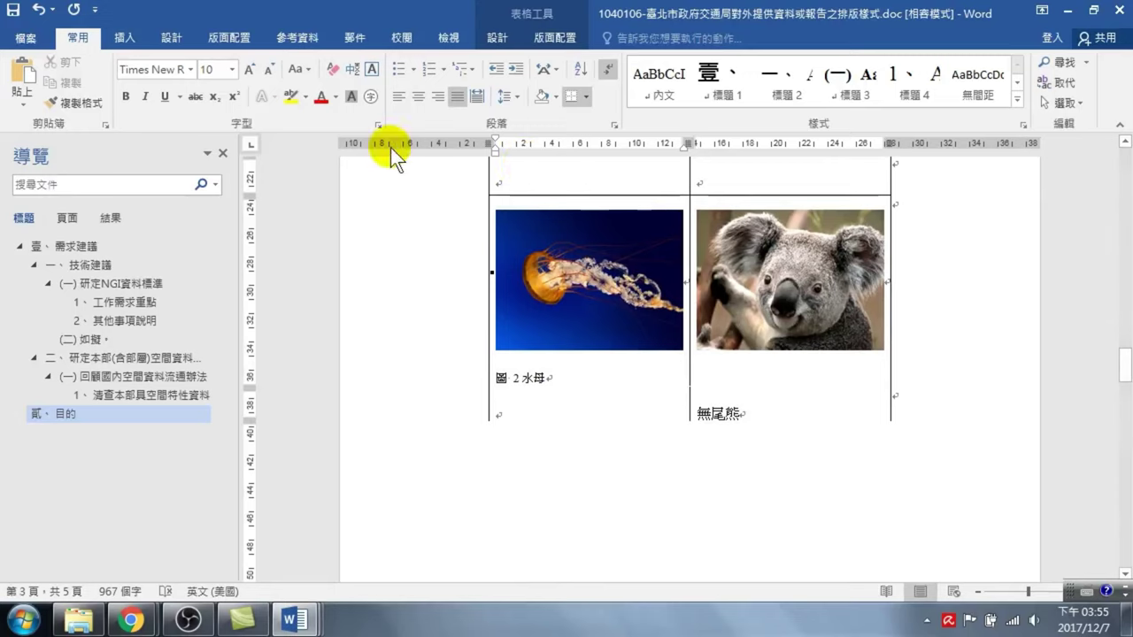
click(416, 97)
scroll(748, 239, down, 2)
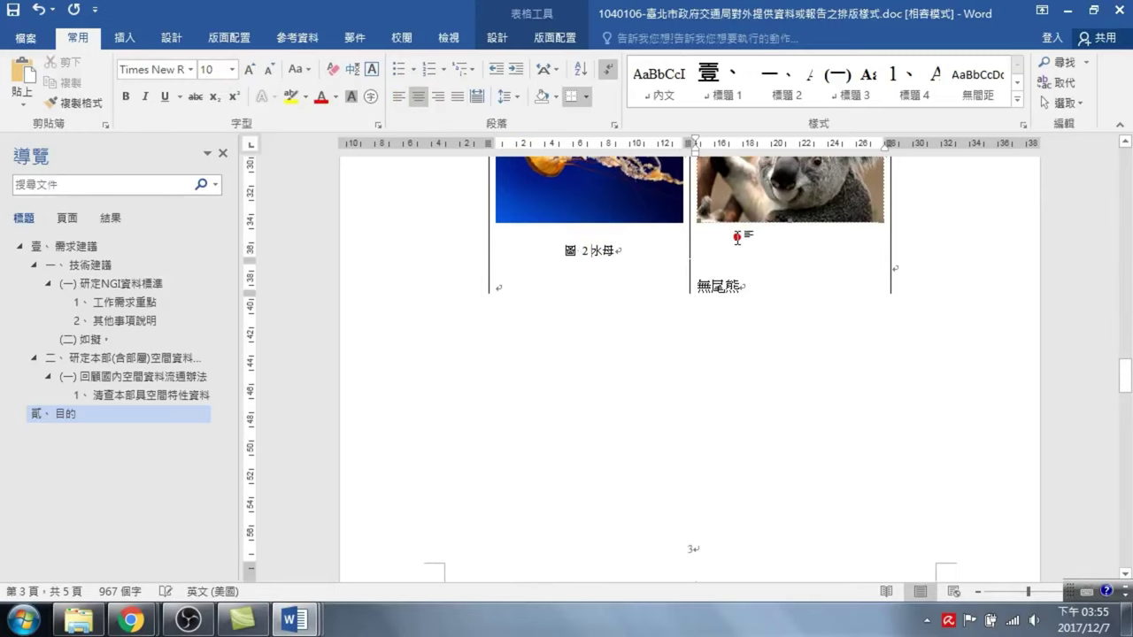
click(749, 217)
scroll(751, 213, up, 1)
- Add the numbered caption 圖 3 to the koala picture
right_click(763, 207)
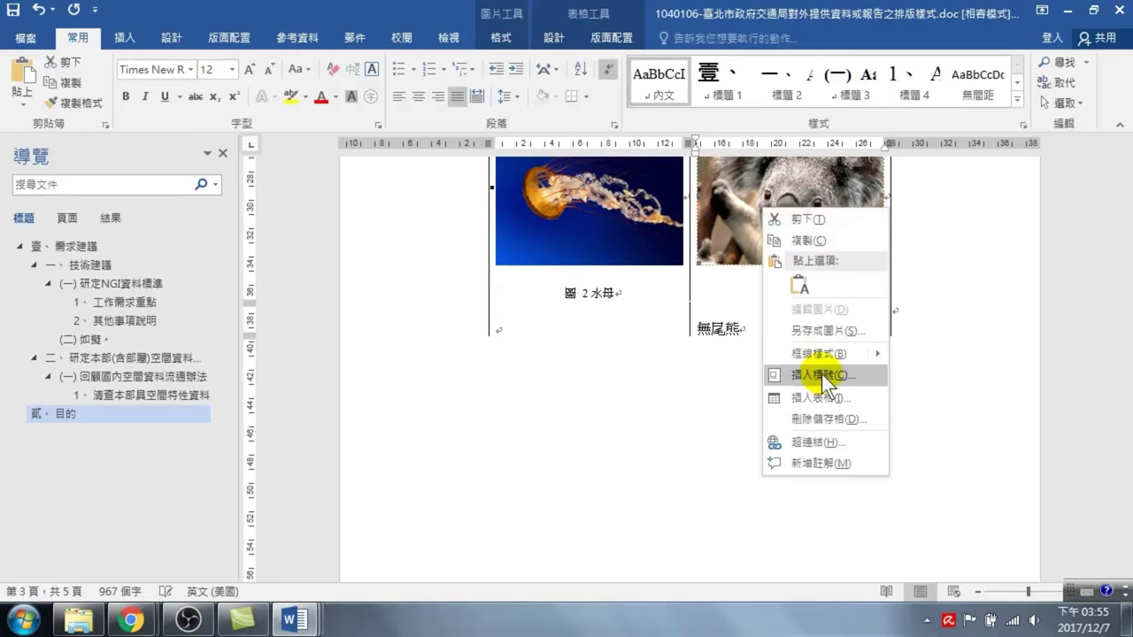
click(296, 38)
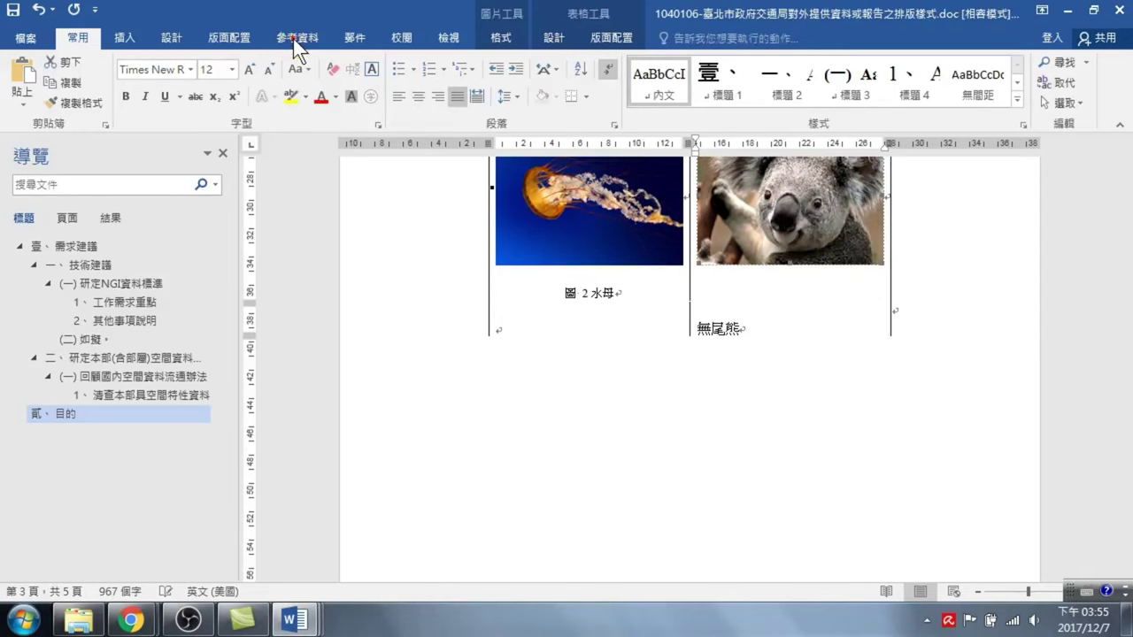
click(484, 75)
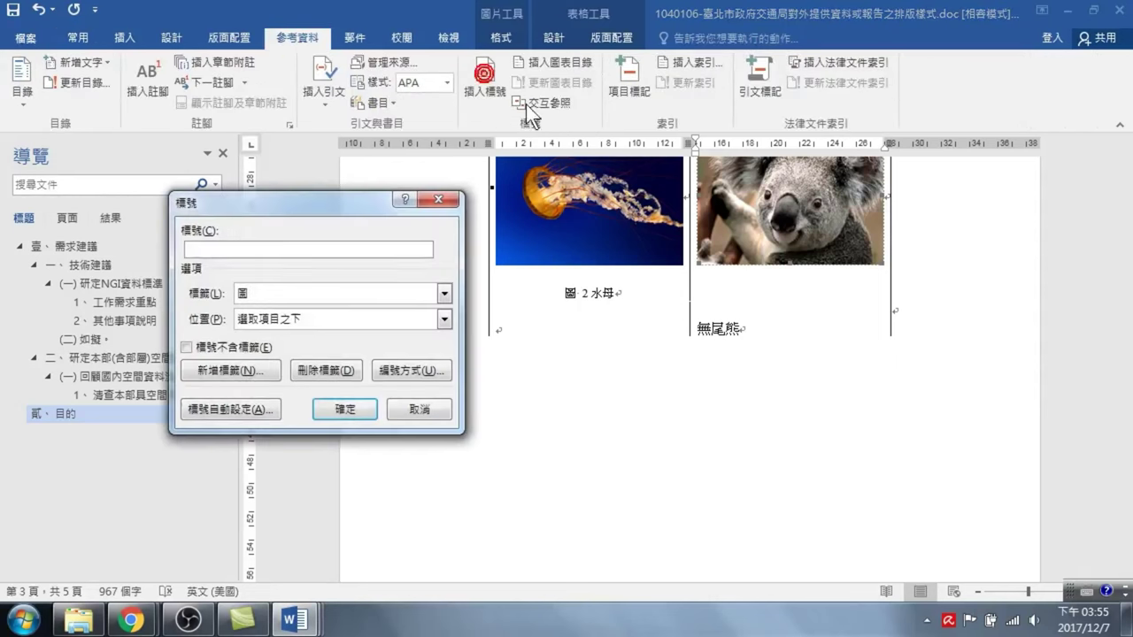
click(346, 409)
- Center the koala caption so it reads 圖 3 無尾熊
mouse_move(697, 328)
mouse_down()
mouse_move(740, 334)
mouse_move(722, 294)
mouse_up()
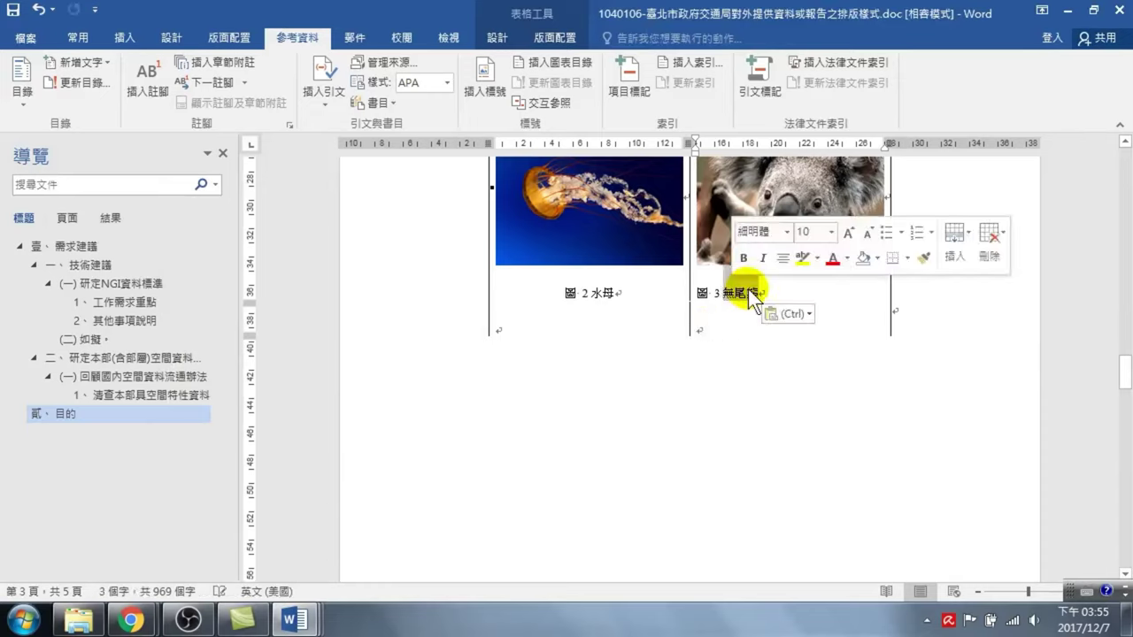
click(78, 39)
click(409, 101)
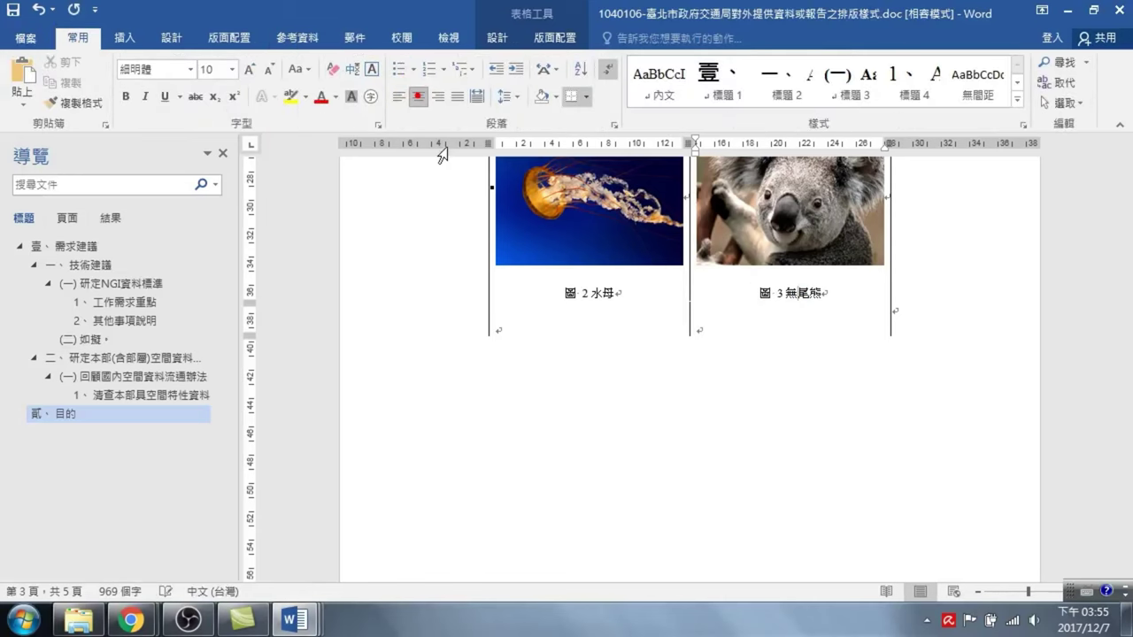
- Complete the flower caption as 圖 4:菊花 and center it
scroll(661, 377, down, 8)
scroll(630, 388, down, 2)
click(558, 394)
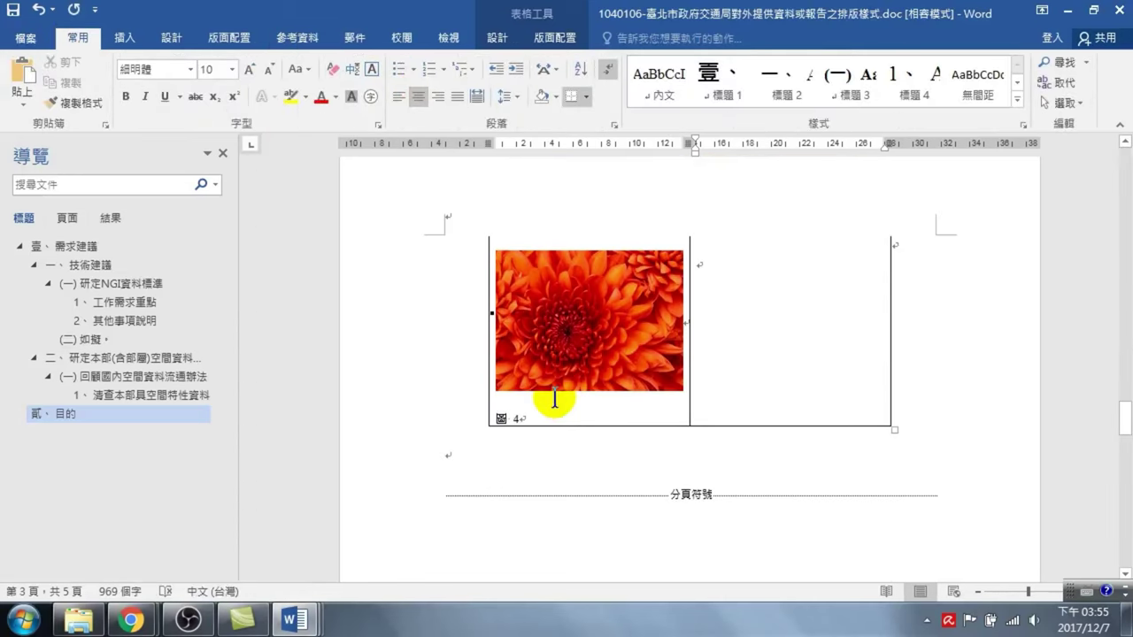
click(564, 423)
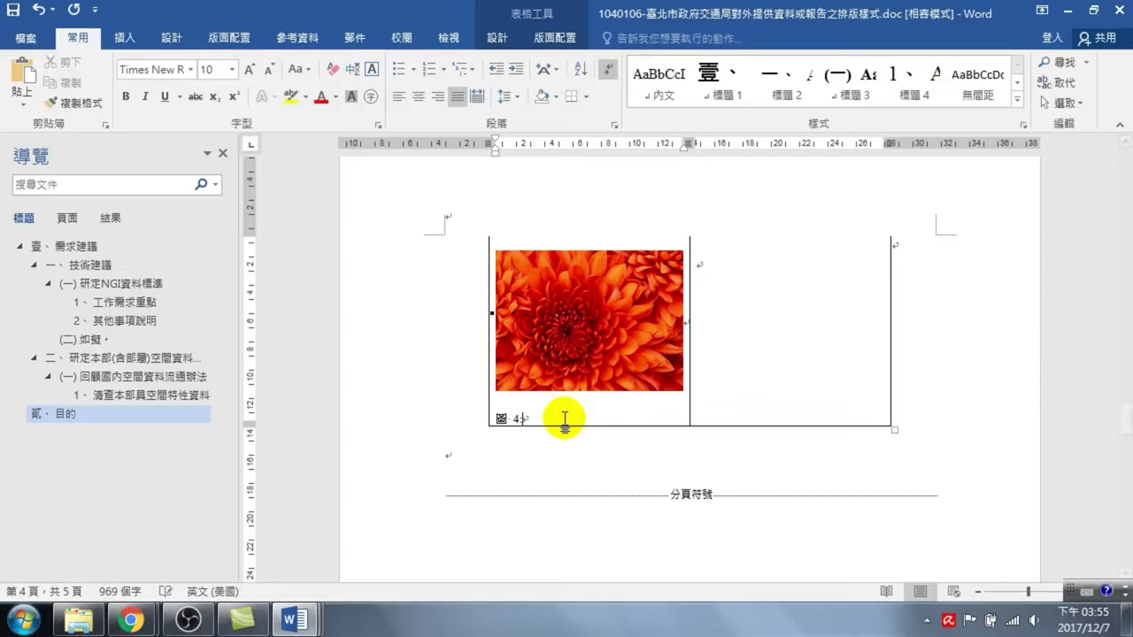
text(:)
key(ctrl+shift)
text(tp)
key(space)
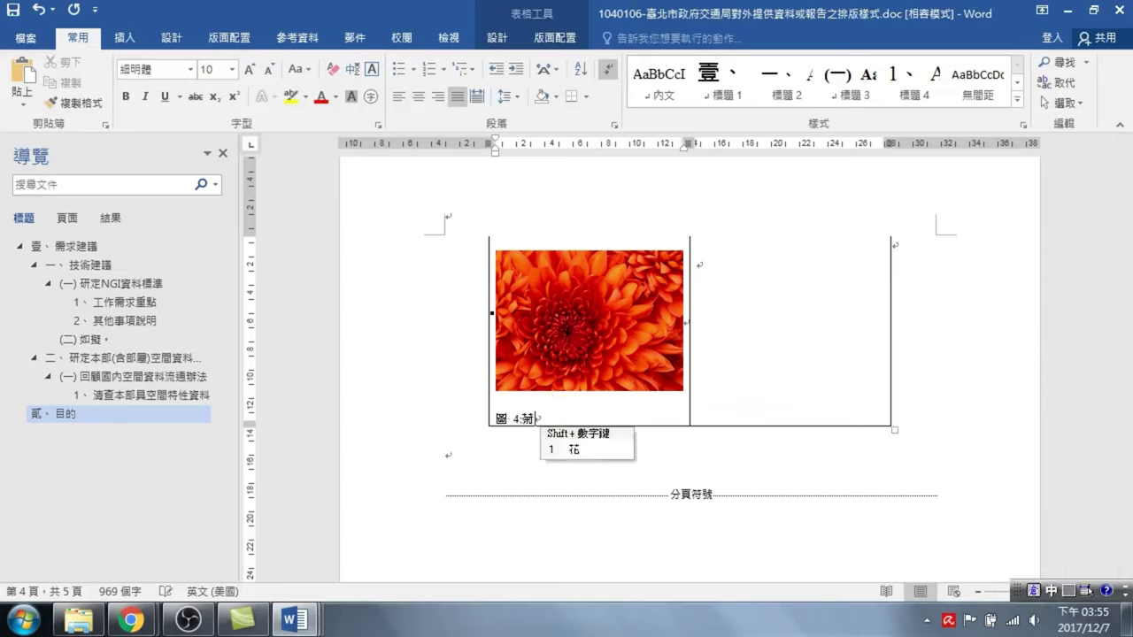
text(菊花)
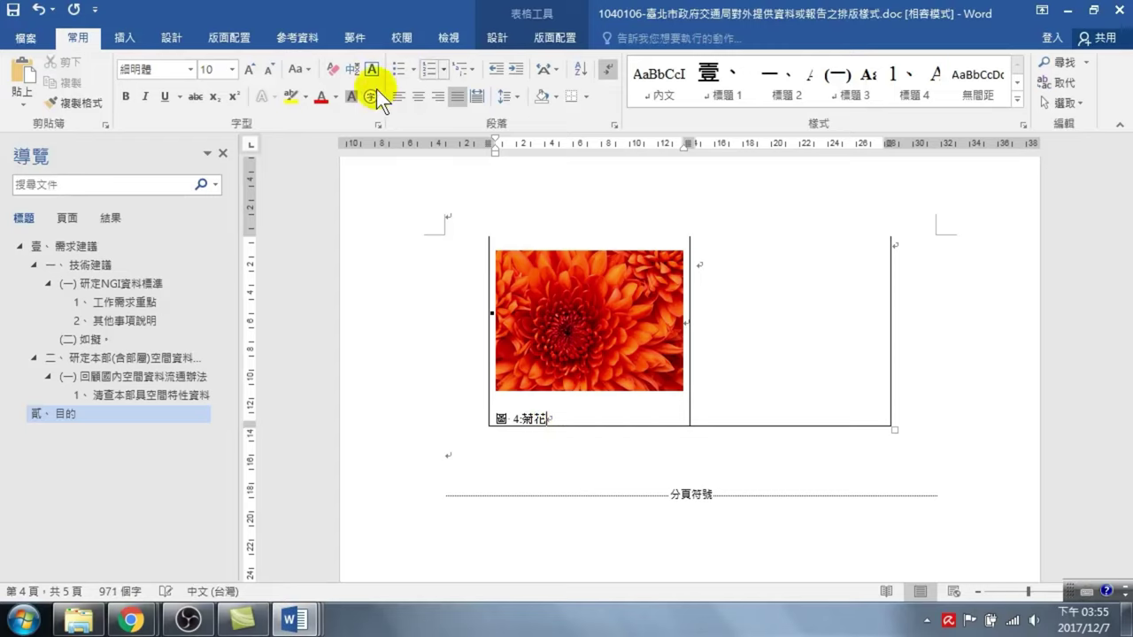
click(418, 95)
- Add blank lines below the flower table
scroll(541, 409, down, 3)
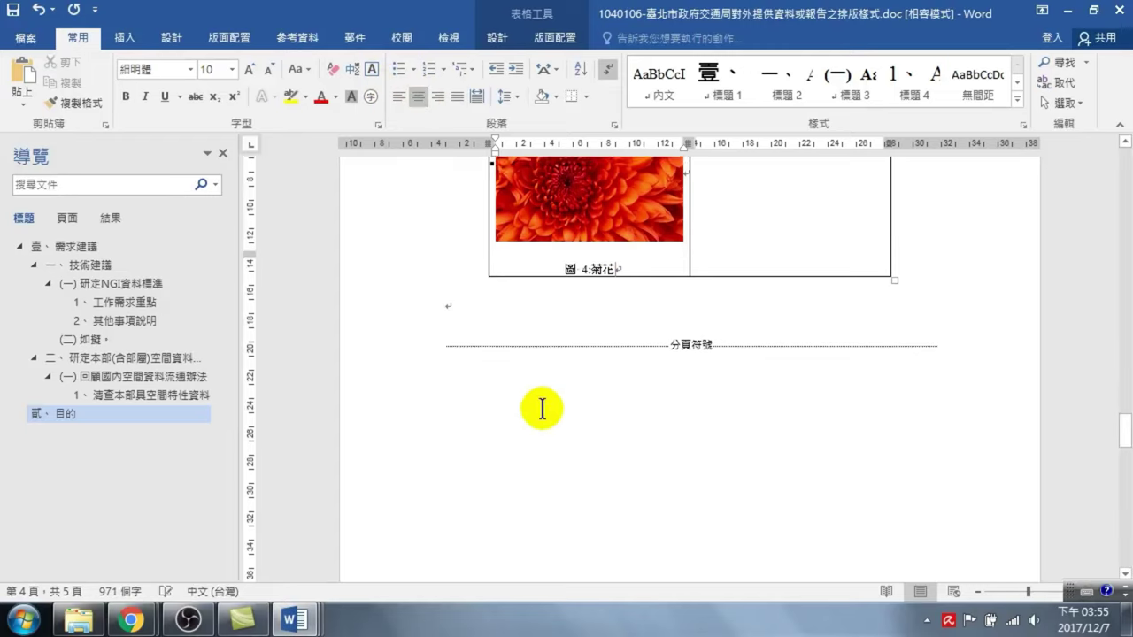
click(473, 294)
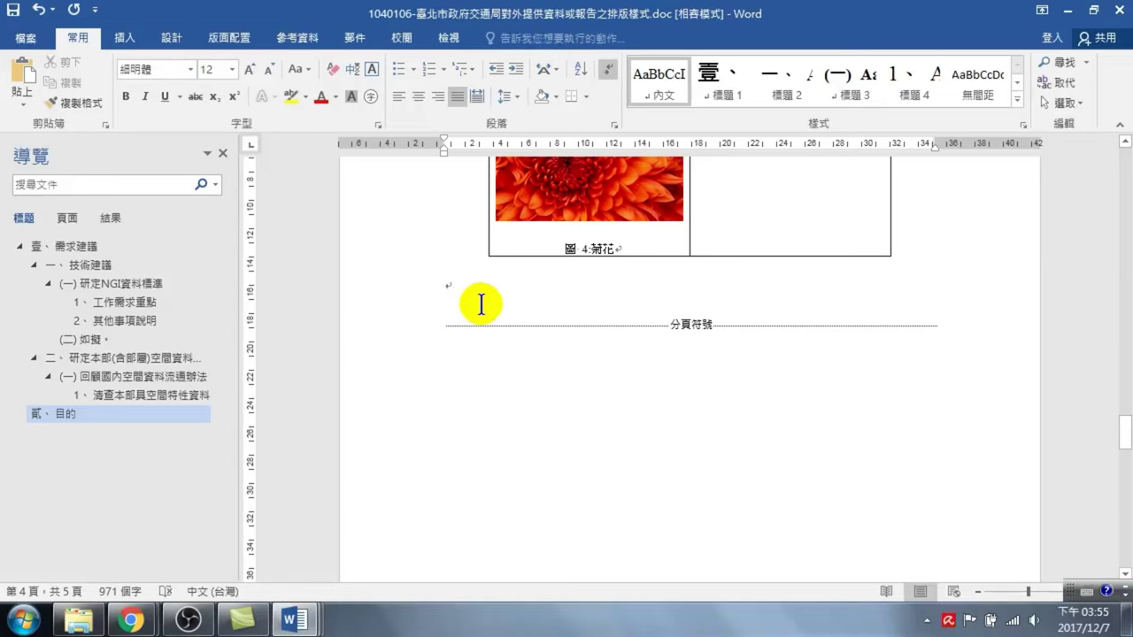
key(Return)
key(Return)
key(Return)
key(Return)
click(483, 351)
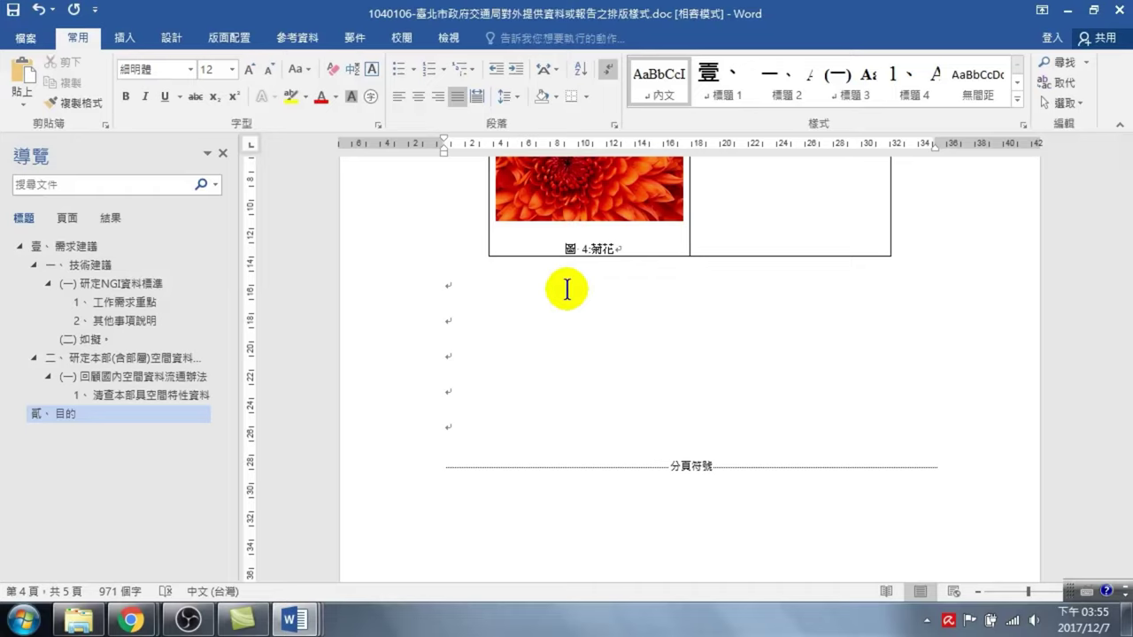
- Insert a table of figures with caption label 圖, listing 圖 1 through 圖 4 with page numbers
click(296, 35)
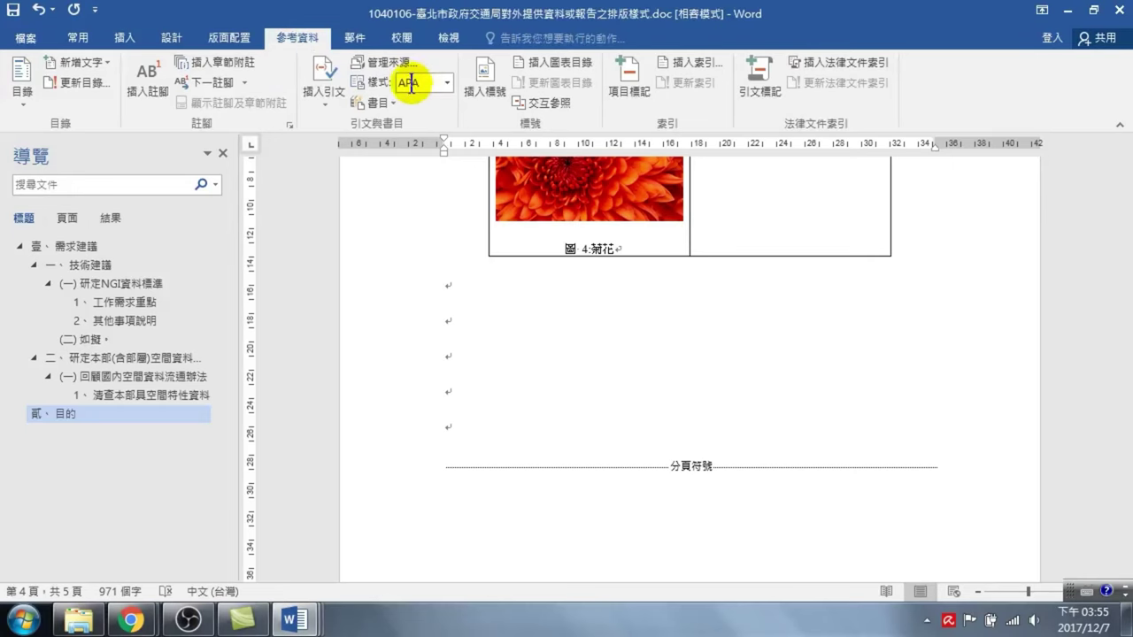
click(551, 62)
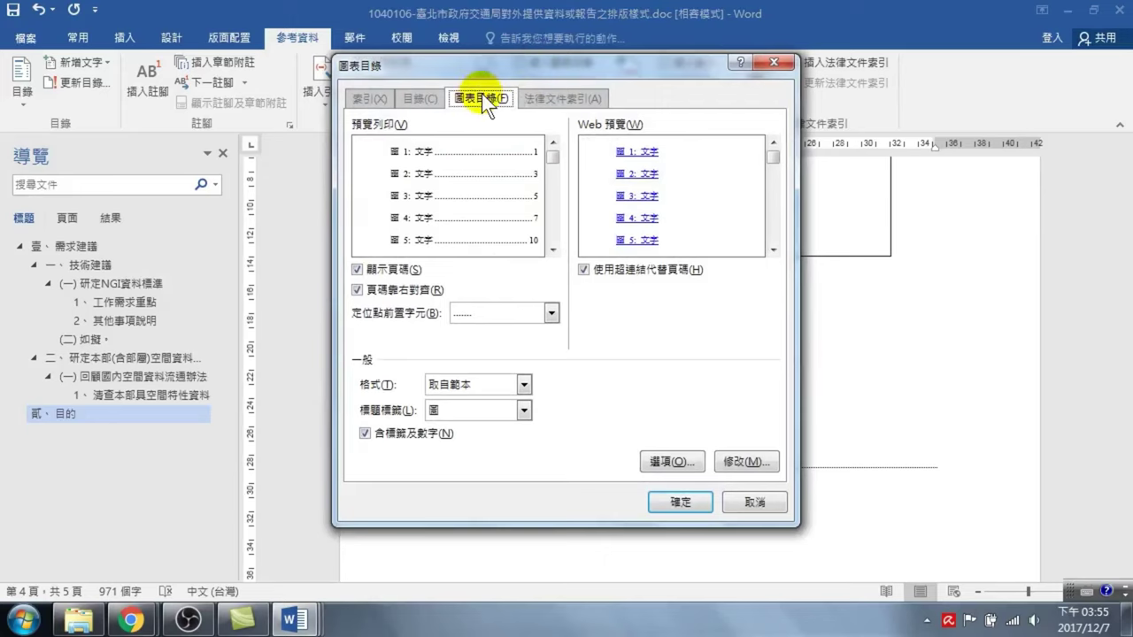
click(437, 408)
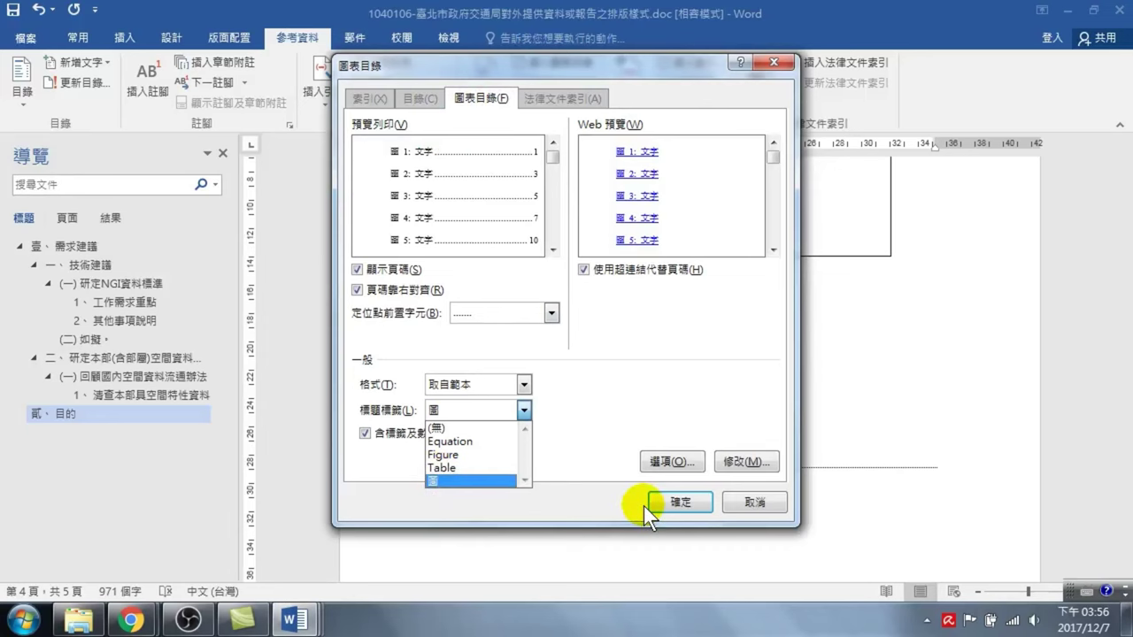
click(484, 477)
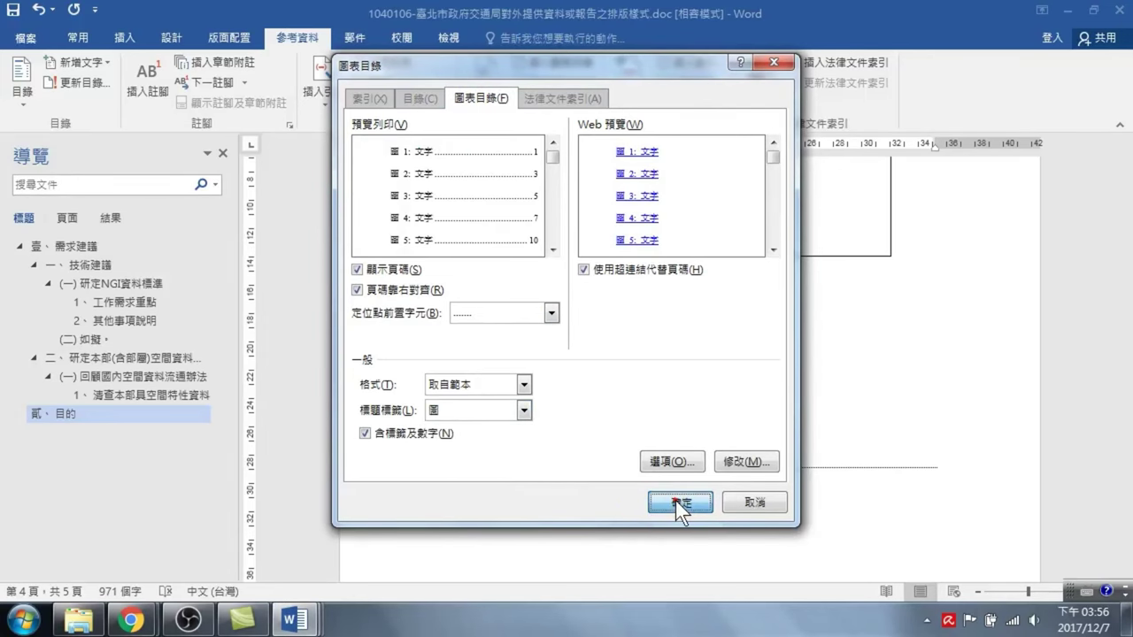
click(676, 500)
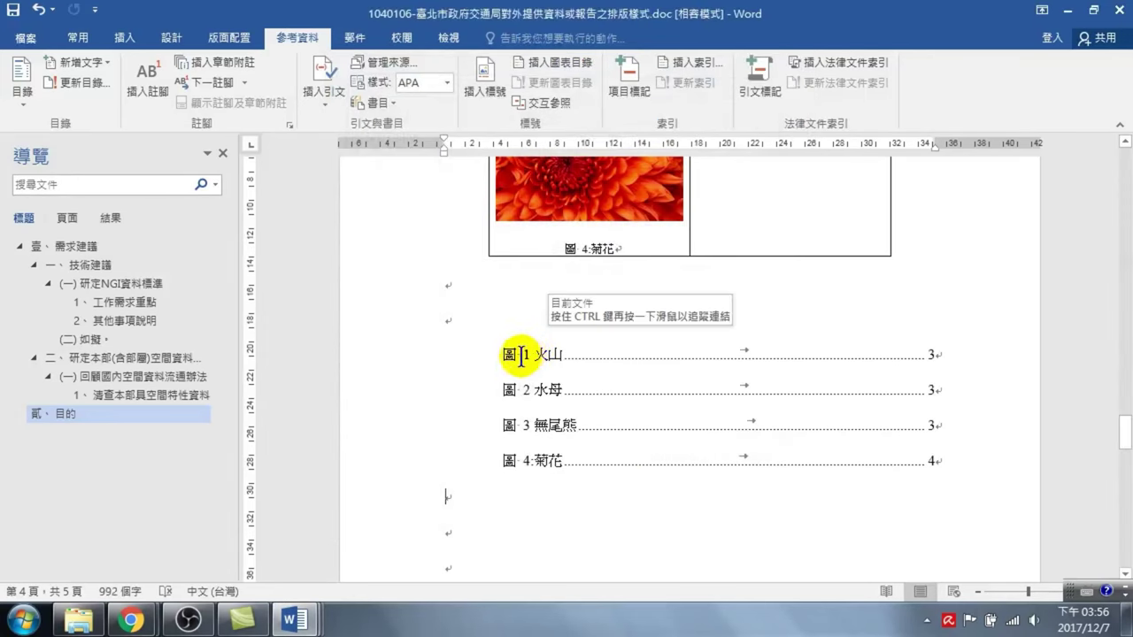